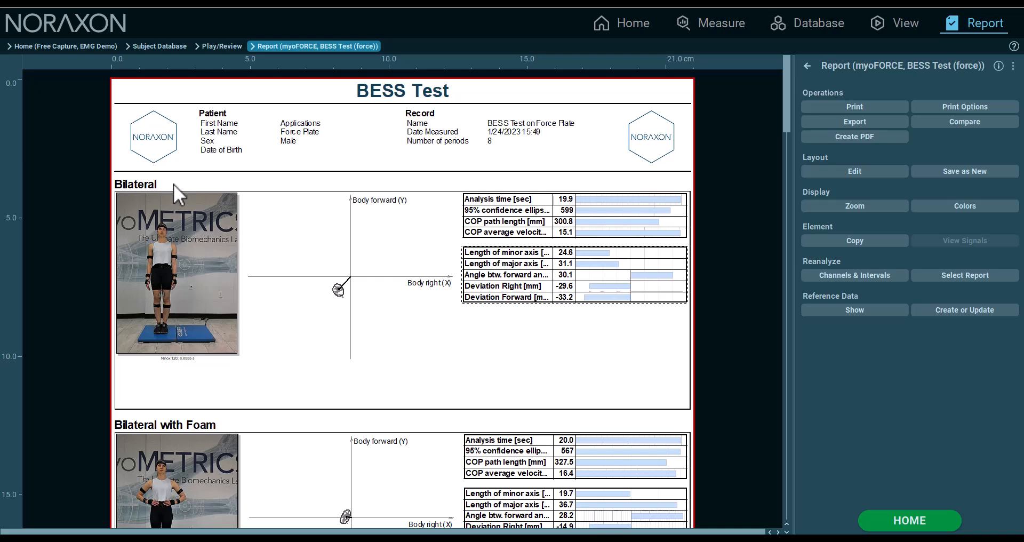
Examine the BESS Test report's photos, sway plots and values for each stance, from Bilateral to Tandem with Foam, and return to the beginning.
scroll(331, 248, "down", 1)
scroll(301, 254, "down", 7)
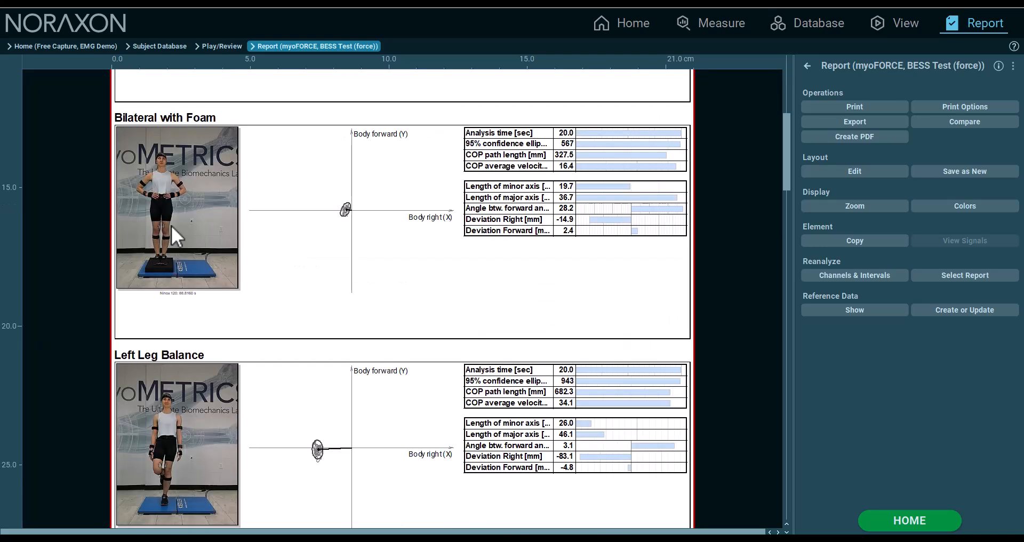
scroll(186, 195, "down", 1)
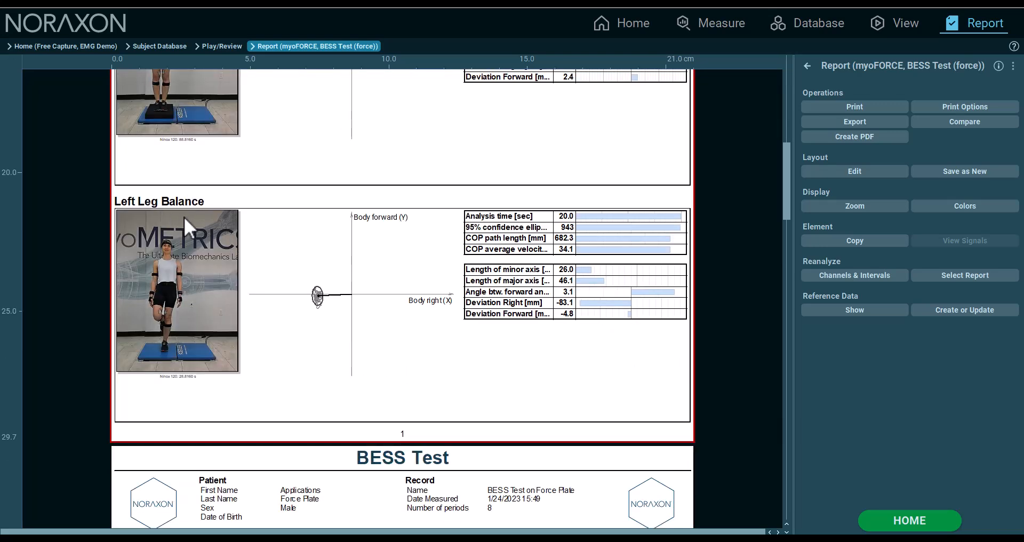
scroll(187, 216, "down", 4)
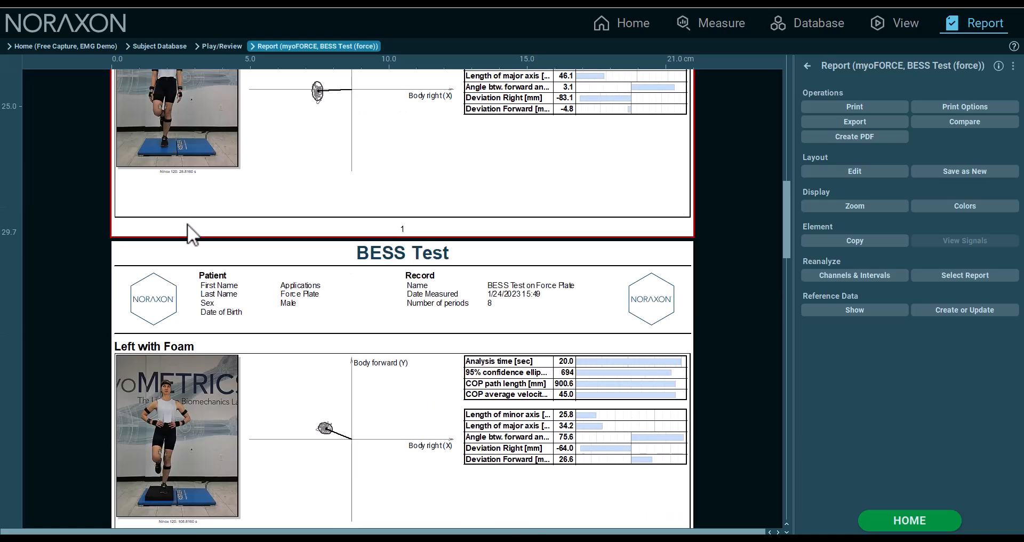
scroll(188, 223, "down", 5)
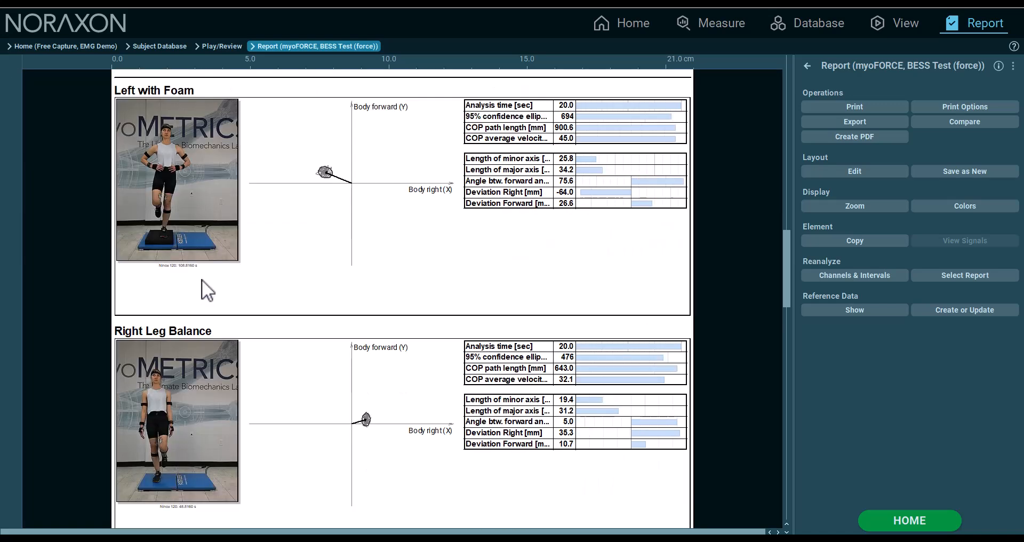
scroll(202, 279, "down", 7)
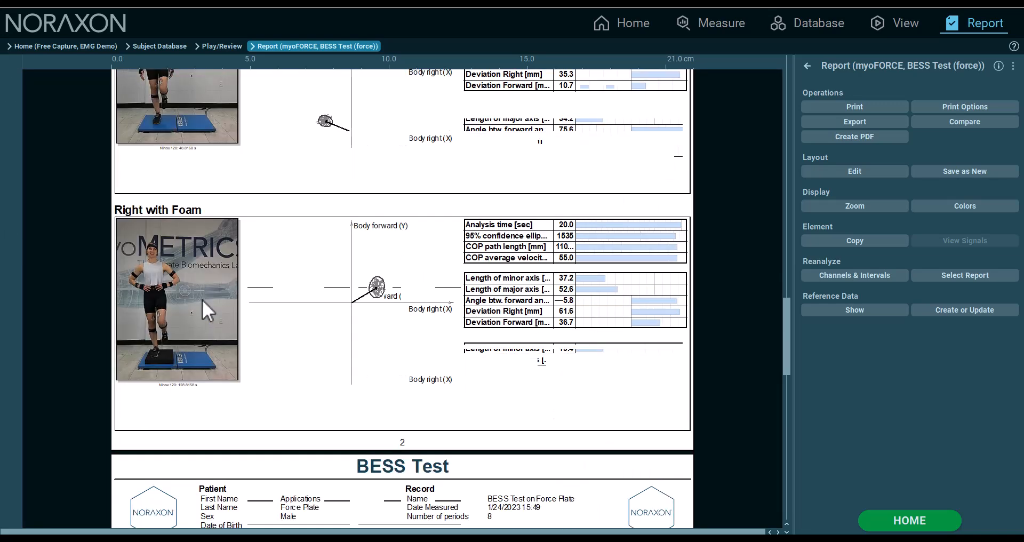
scroll(203, 299, "down", 1)
scroll(210, 264, "down", 2)
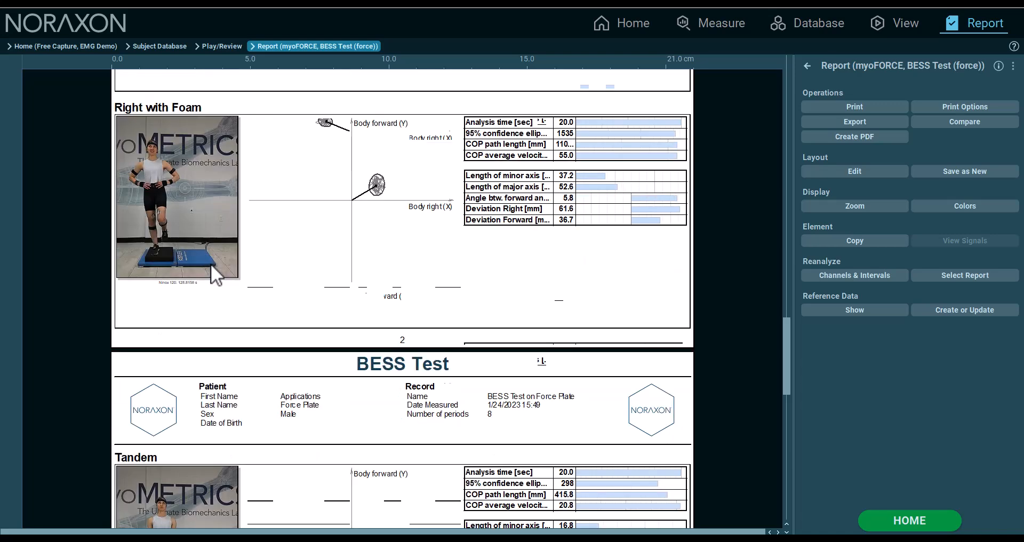
scroll(210, 263, "down", 8)
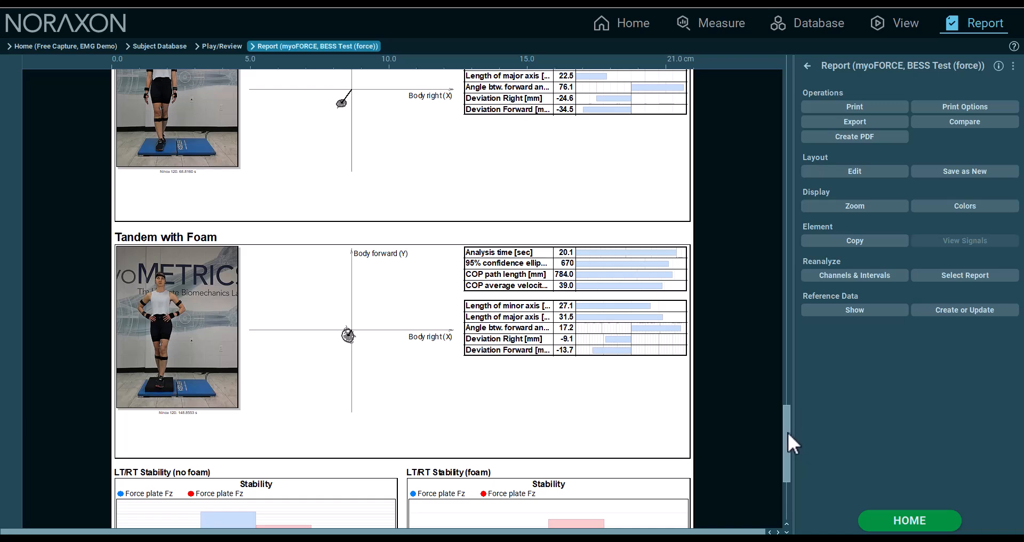
left_click_drag(788, 433, 707, 278)
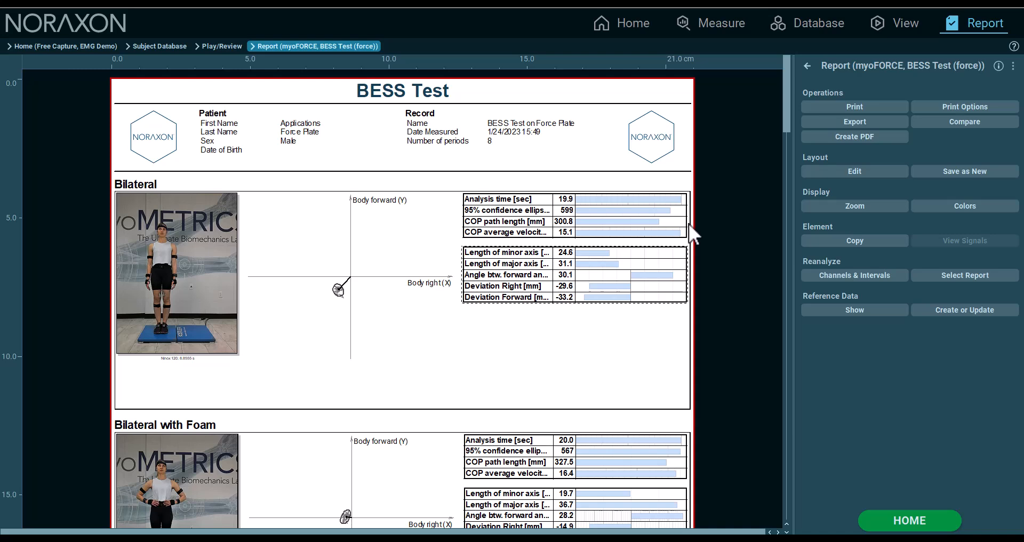
Return to the home screen, discarding the protocol changes, and open the configuration of the BESS protocol under Mobility.
left_click(640, 26)
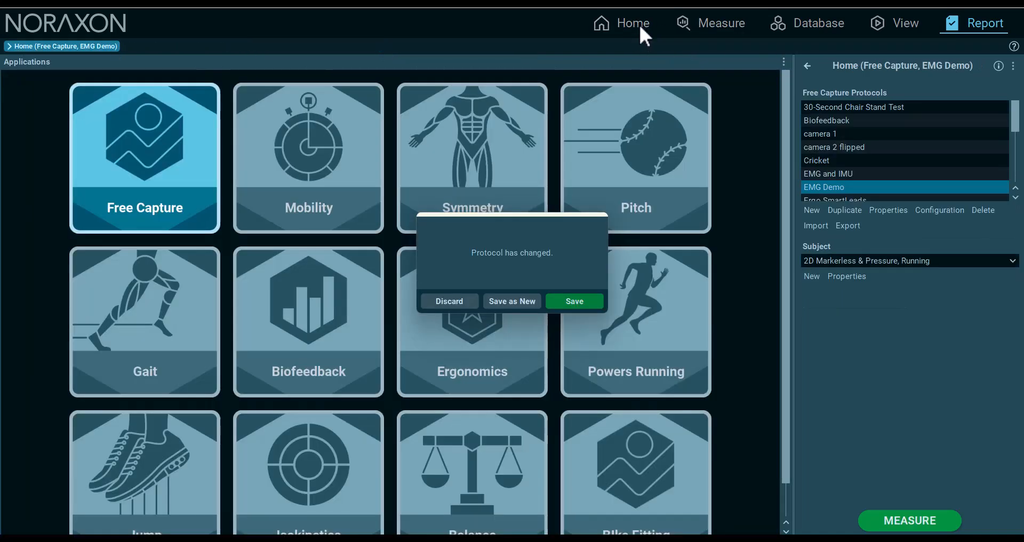
left_click(448, 302)
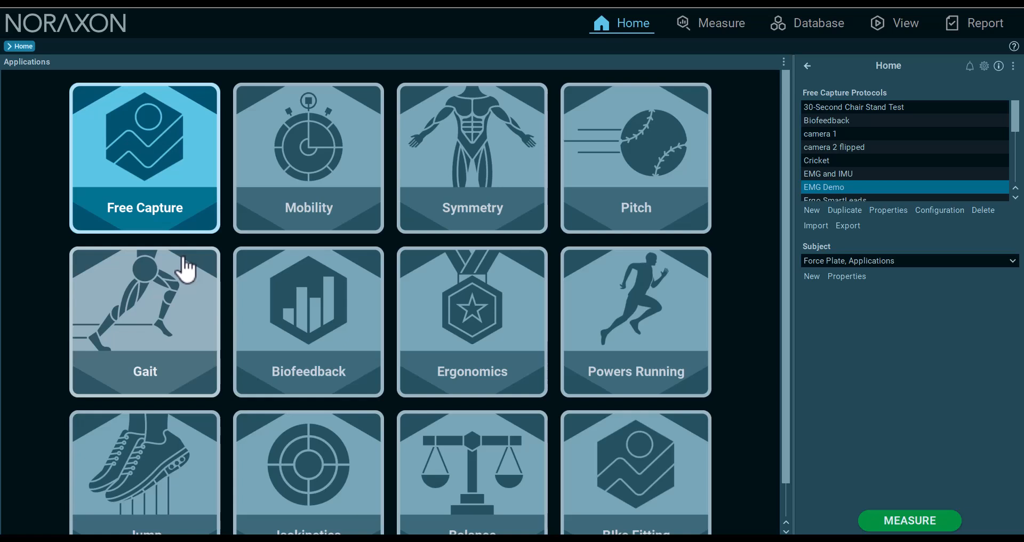
left_click(380, 231)
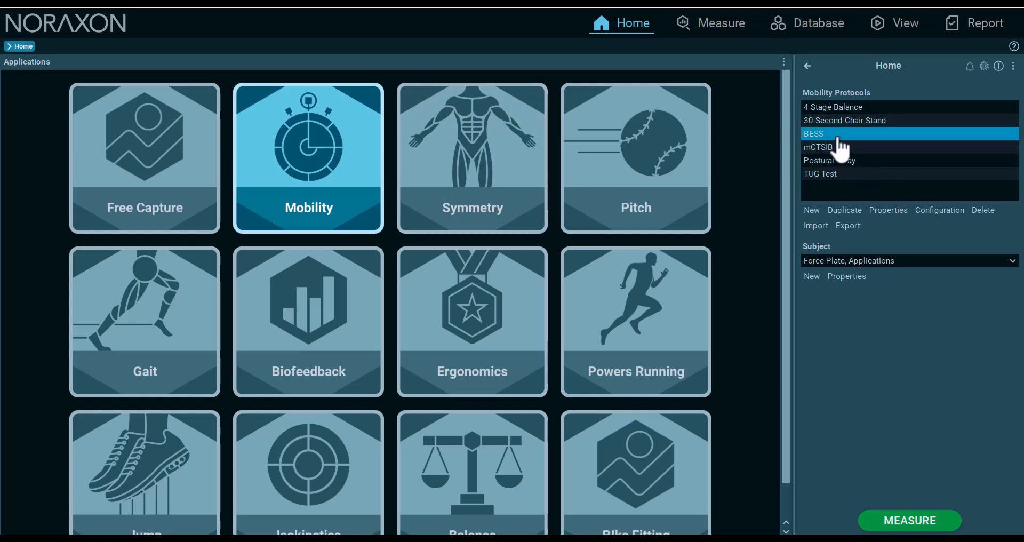
left_click(940, 210)
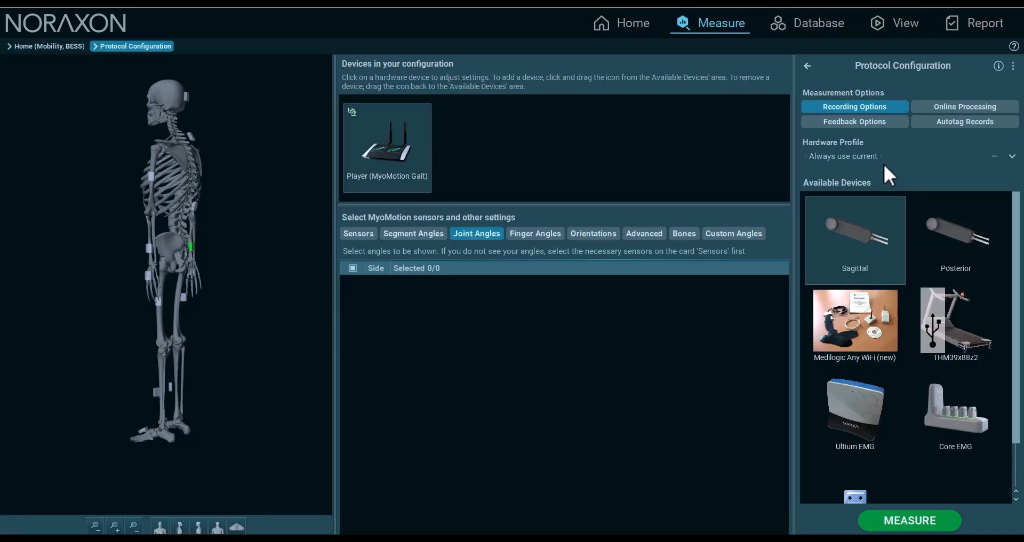
Open the recording options and review the settings of the Single Leg, Firm and Tandem Stance, Firm activities.
left_click(852, 108)
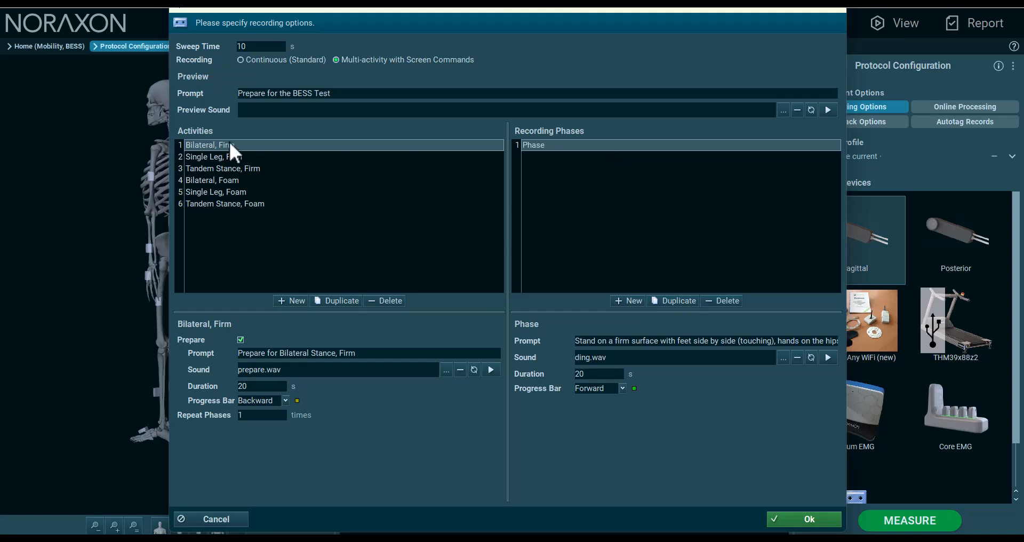
left_click(252, 157)
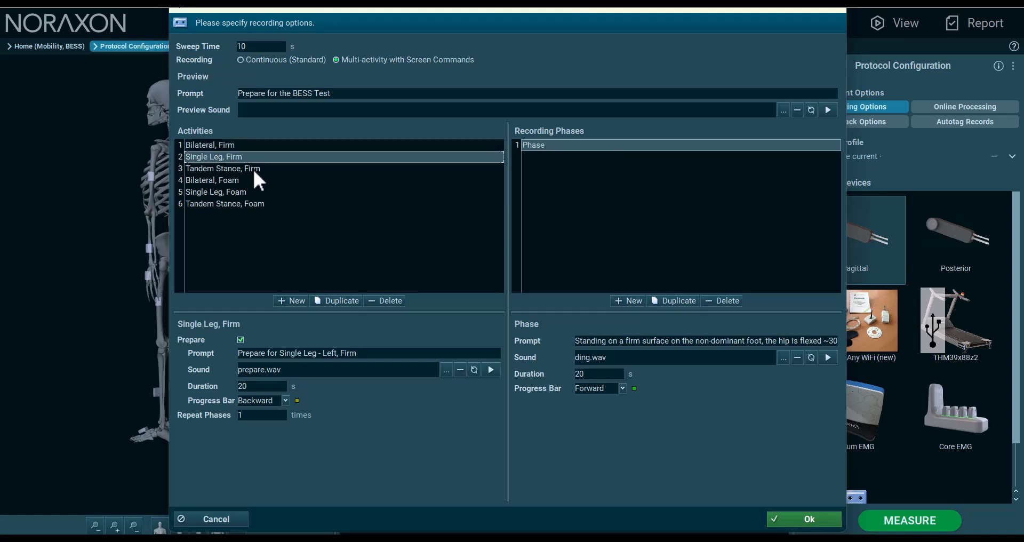
left_click(252, 169)
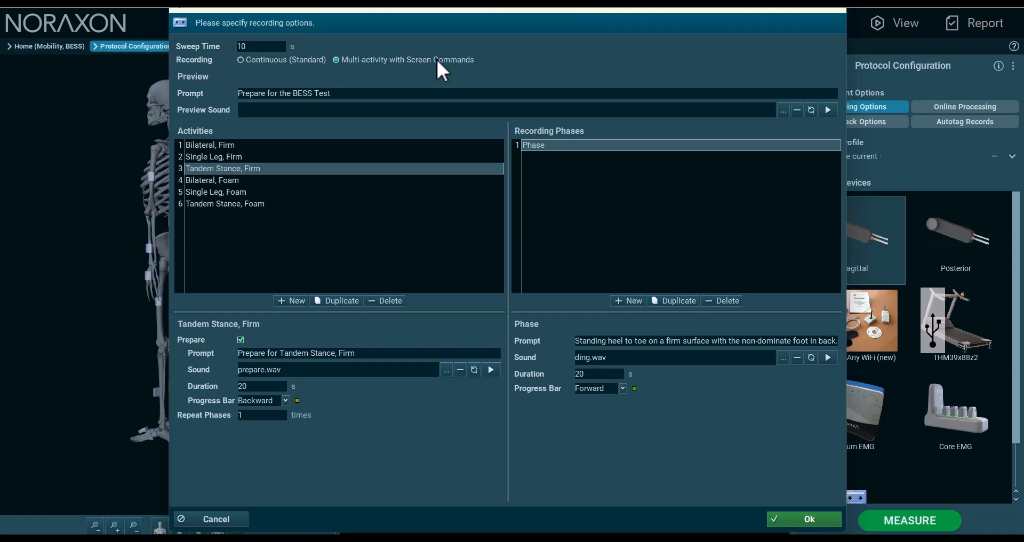
Add a new activity after Tandem Stance, Firm and name it "Tandem foam".
left_click(293, 302)
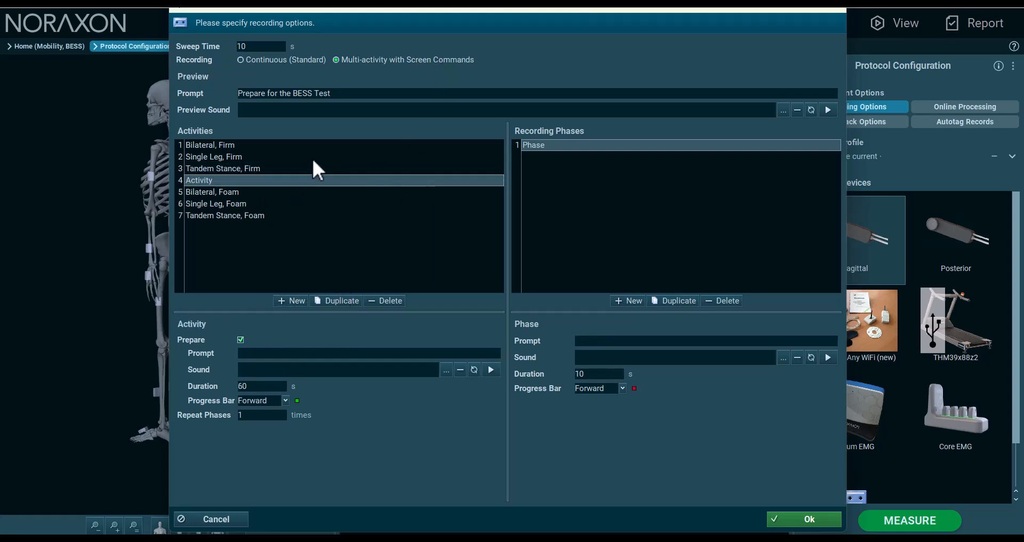
double_click(301, 181)
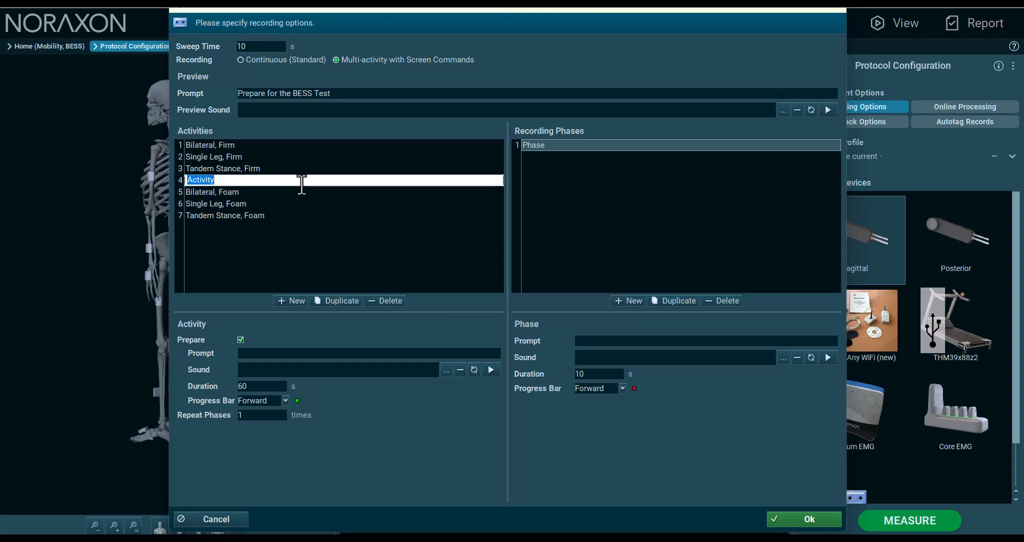
type("Tandem foam")
key("Return")
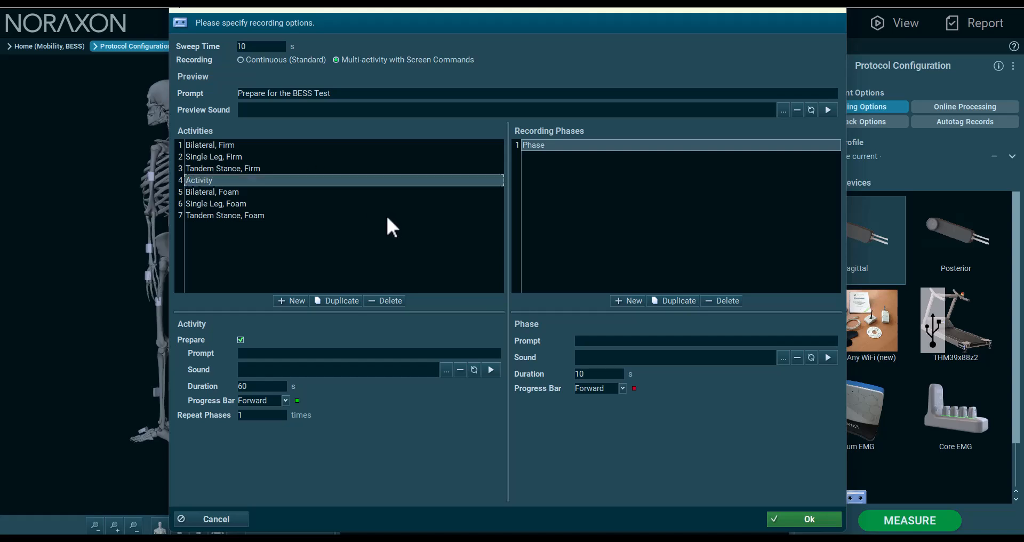
Enter "Stand in Tandem statce" as the prompt for the Tandem foam activity's recording phase.
left_click(603, 374)
left_click(614, 340)
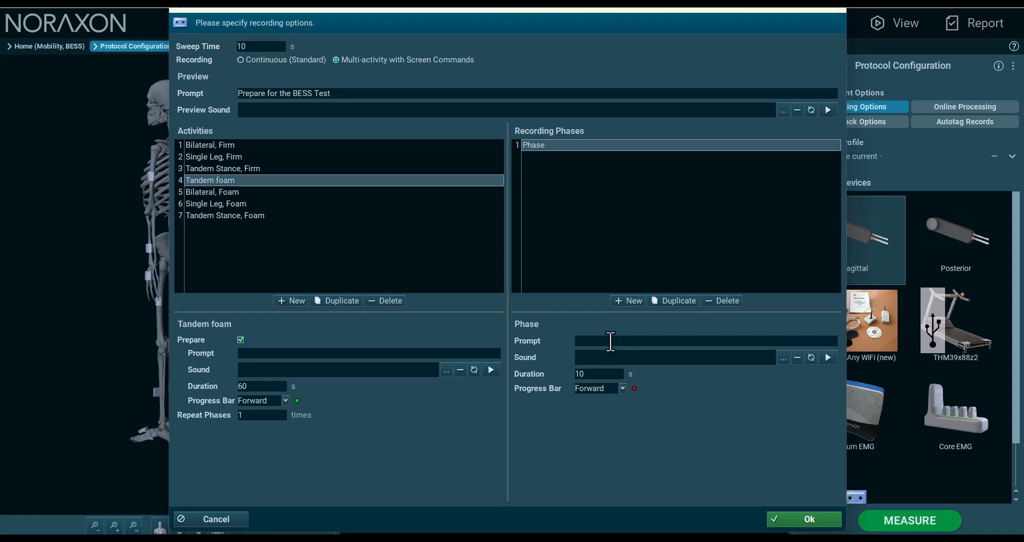
type("Stand in Tandem statnc")
key("BackSpace")
key("BackSpace")
type("ce")
Look through the audio files in the sounds.object# folder for the phase sound and leave without choosing one.
left_click(778, 358)
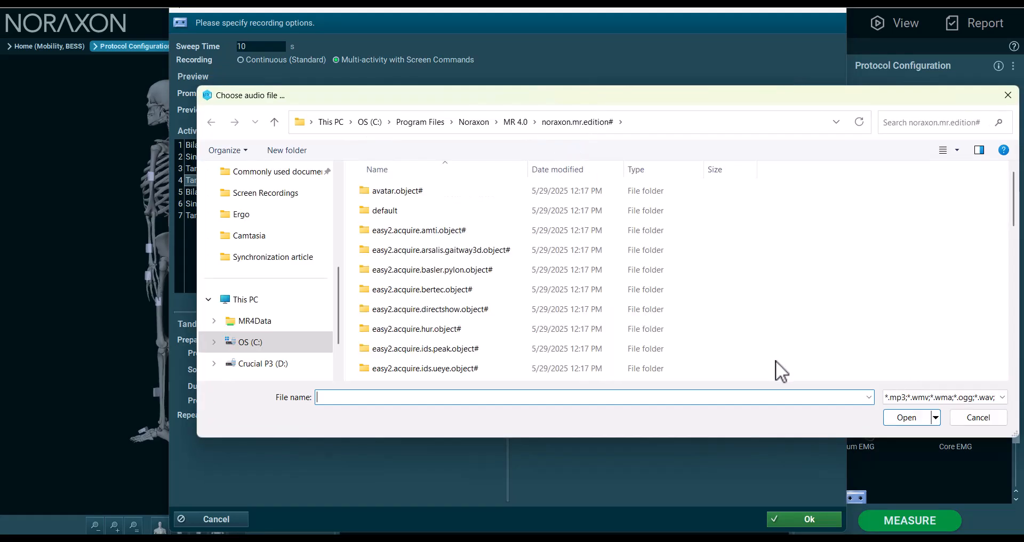
scroll(388, 285, "down", 7)
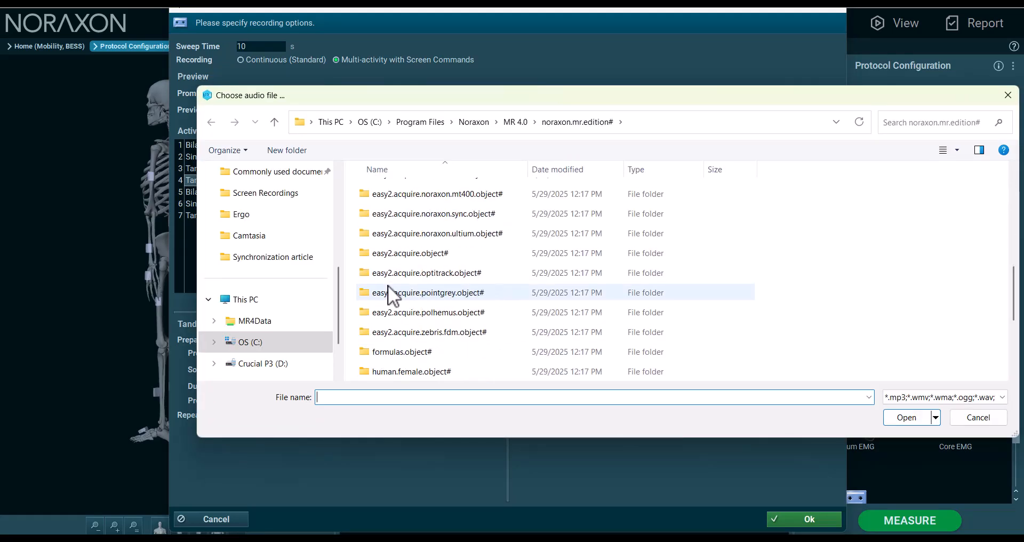
double_click(418, 331)
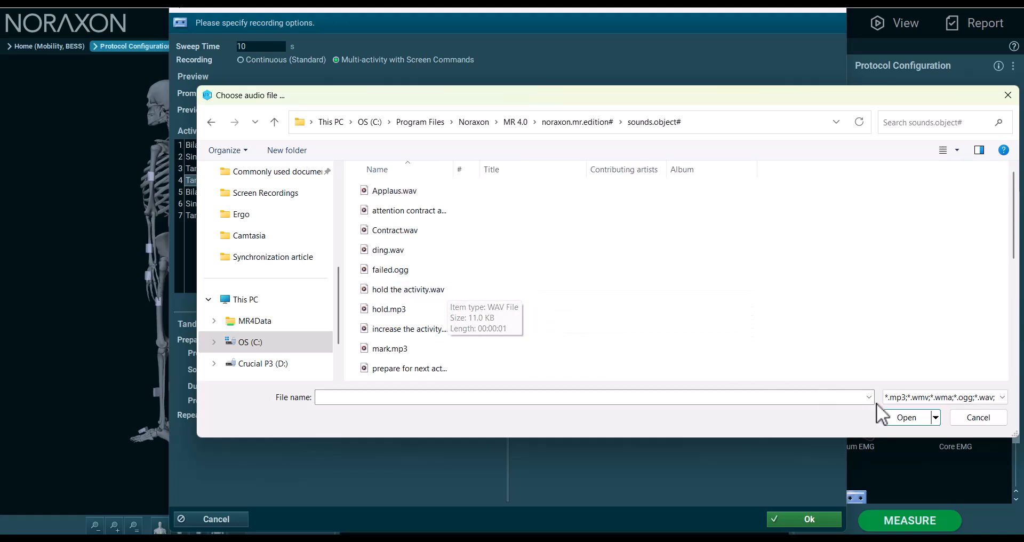
left_click(996, 423)
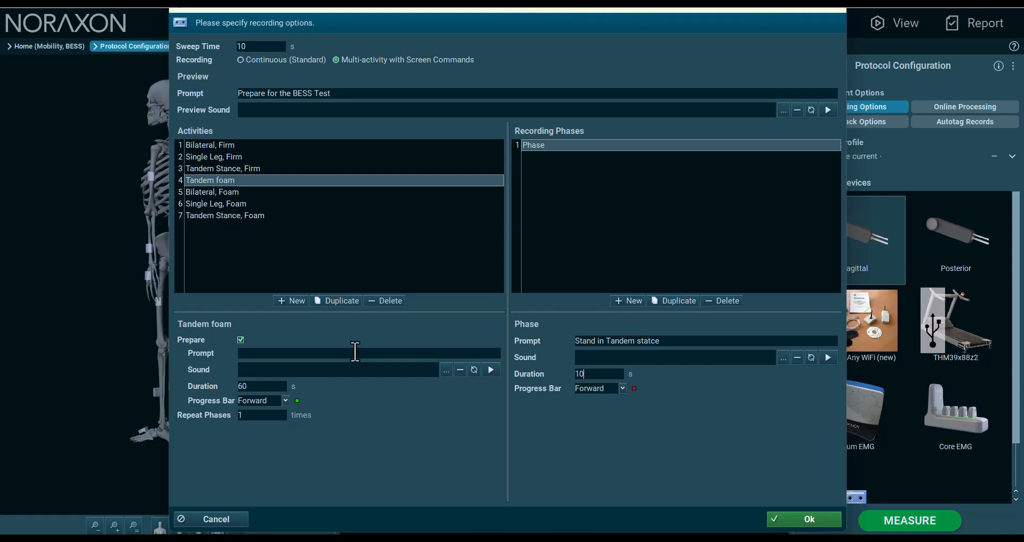
Turn off the Prepare option and delete the Tandem foam activity.
left_click(240, 340)
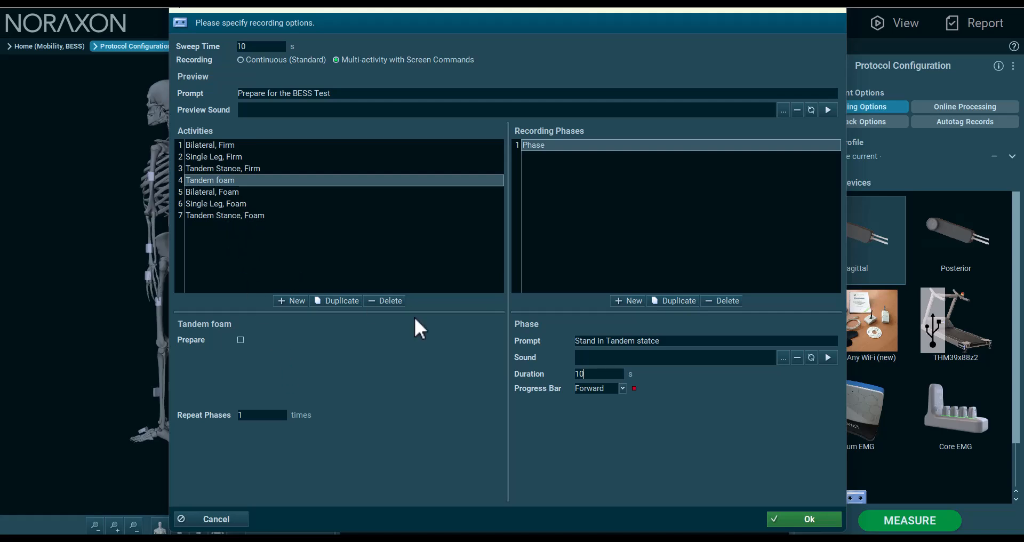
left_click(381, 300)
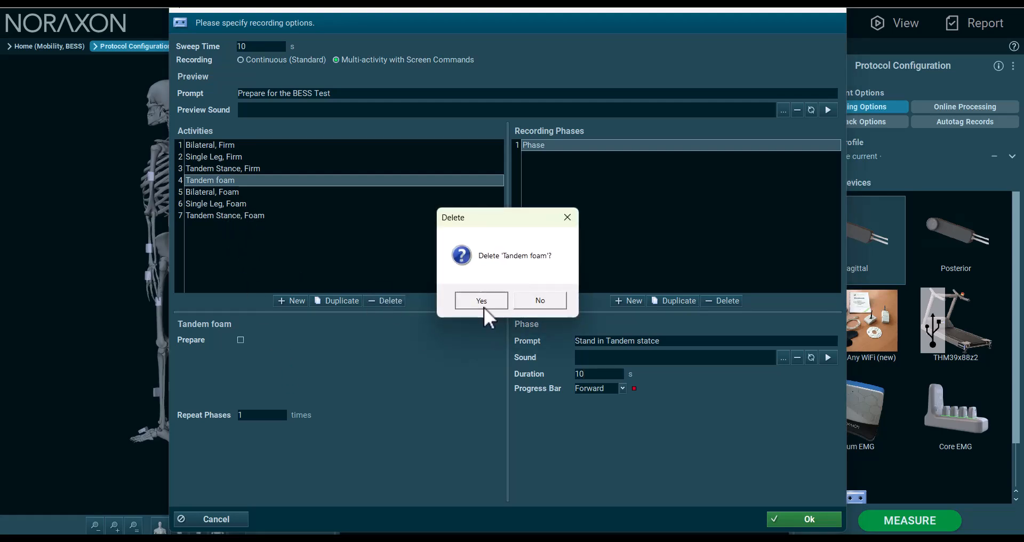
left_click(483, 304)
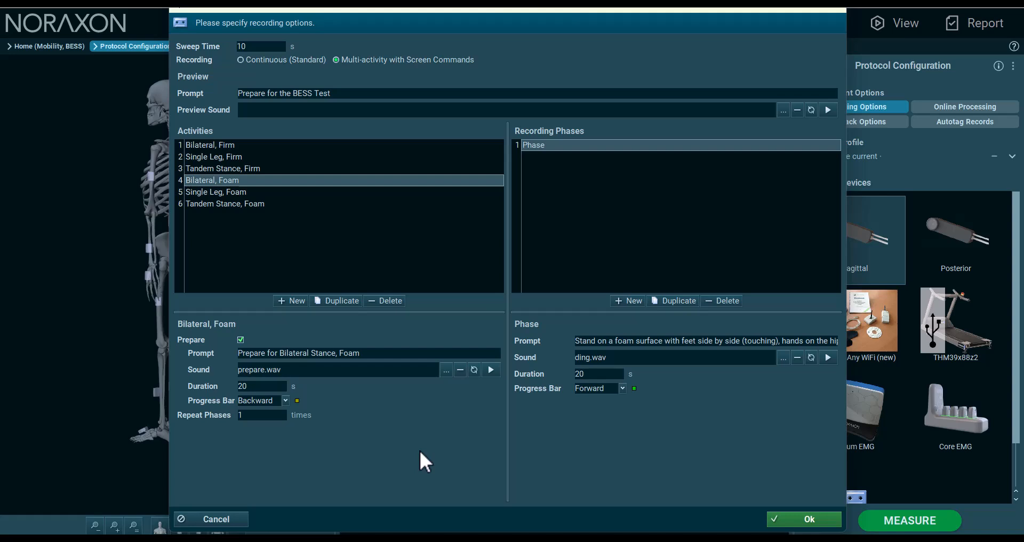
Accept the recording options and go to the subject database without saving the measurement configuration.
left_click(831, 514)
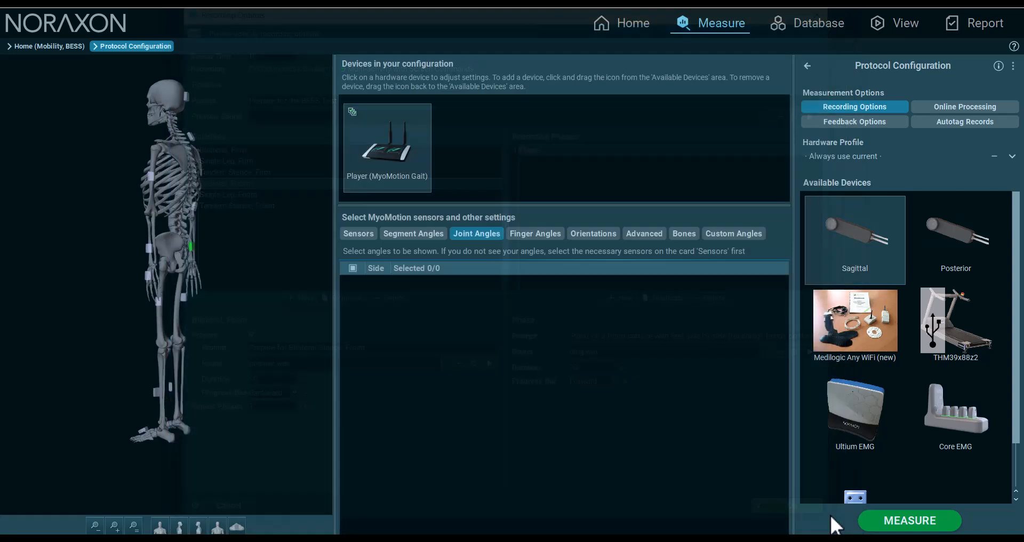
left_click(814, 32)
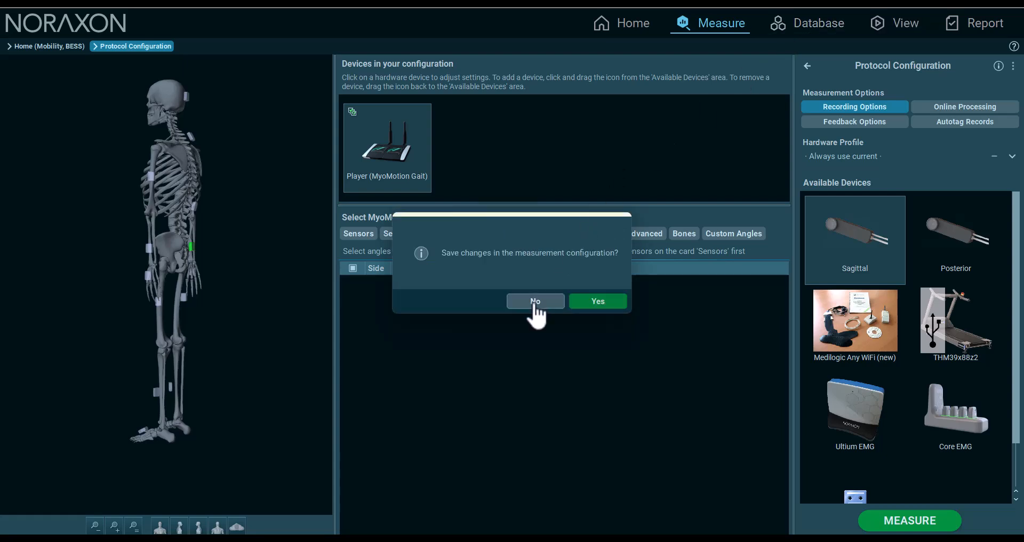
left_click(536, 301)
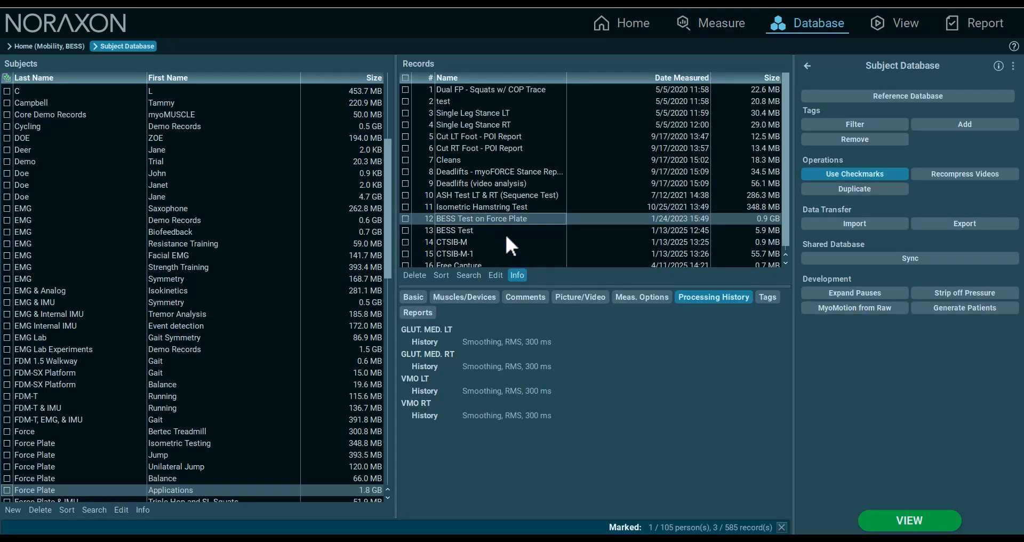
Open the BESS Test on Force Plate record for review and display its Ultium EMG signals.
double_click(505, 217)
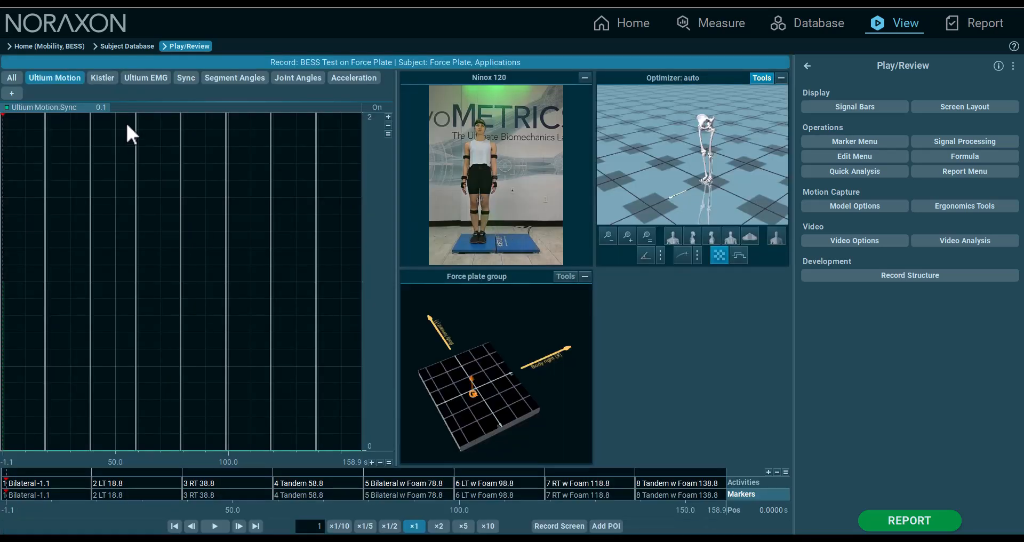
left_click(146, 78)
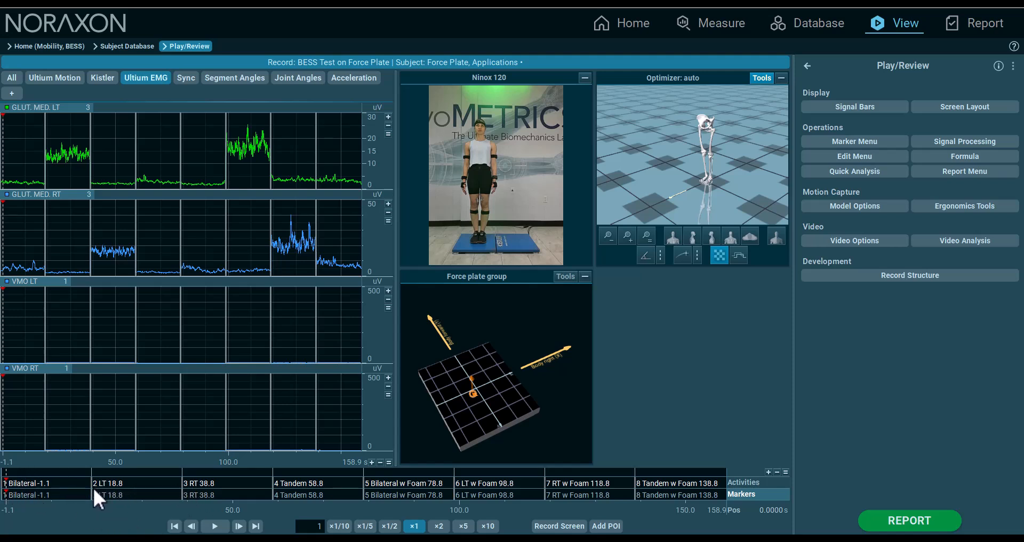
Play the recording from within the Bilateral activity after highlighting the LT period, and view the skeleton from a different angle.
left_click_drag(94, 491, 184, 482)
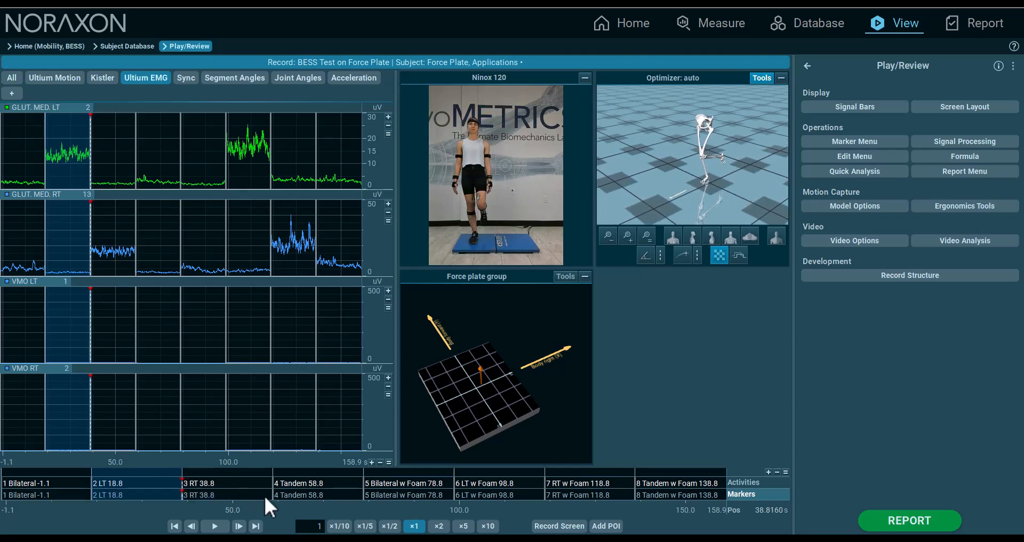
left_click(265, 496)
left_click(30, 471)
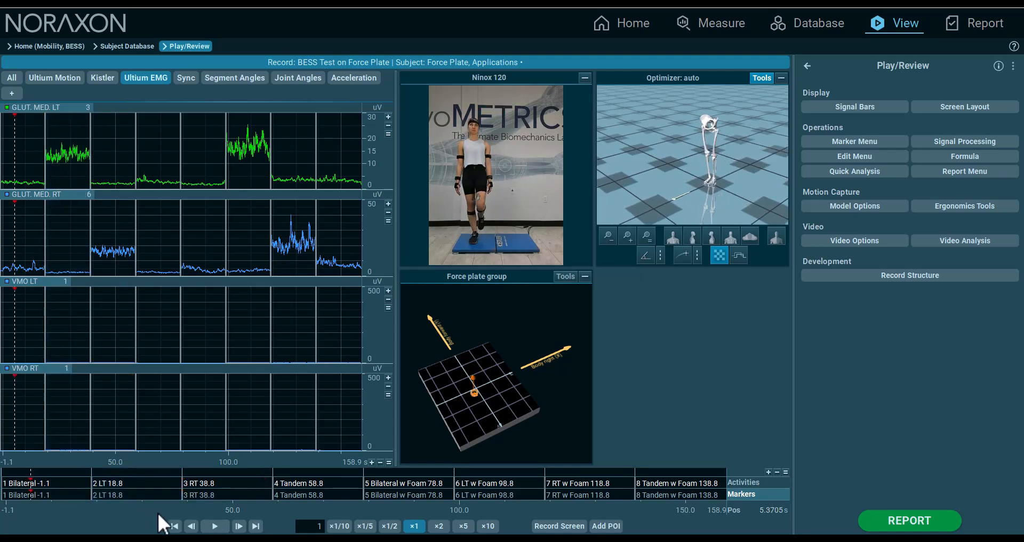
left_click(215, 526)
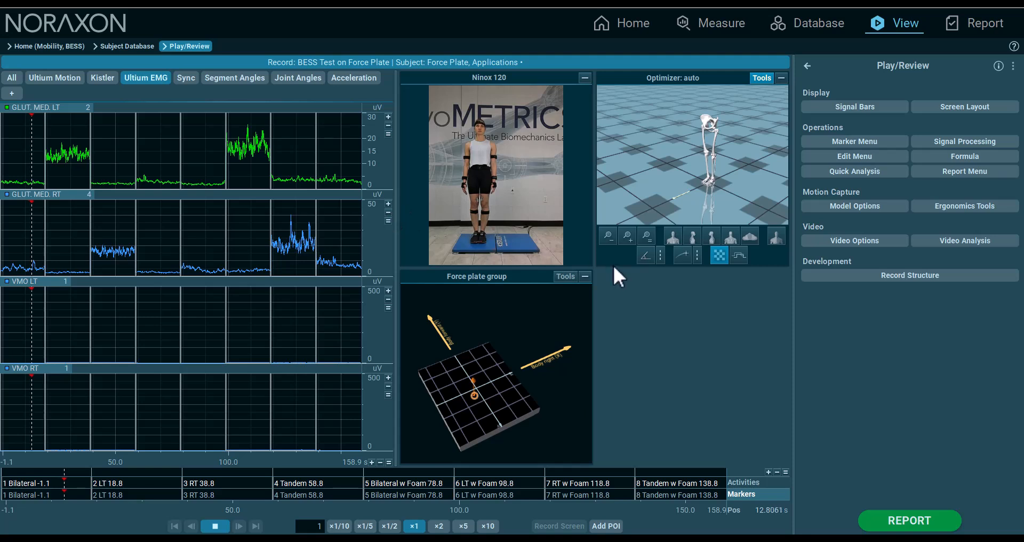
scroll(743, 172, "up", 2)
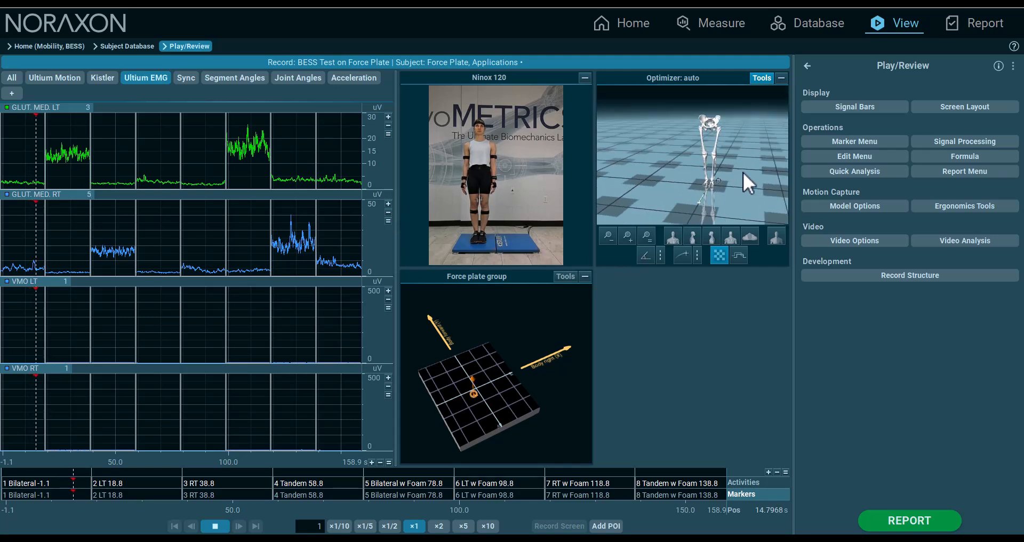
Generate the report for the record and switch it to the myoFORCE BESS Test (force) report.
left_click_drag(744, 172, 749, 164)
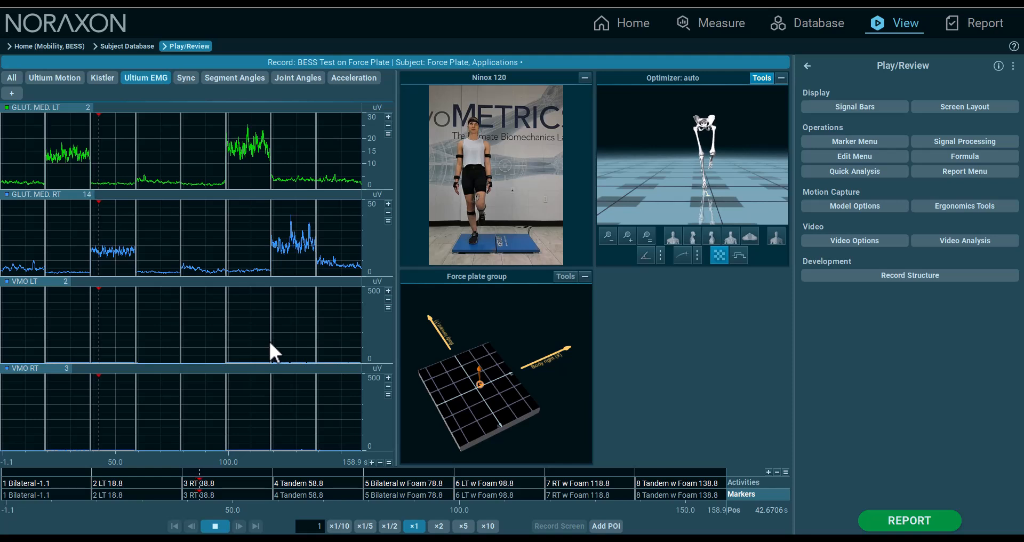
left_click(871, 523)
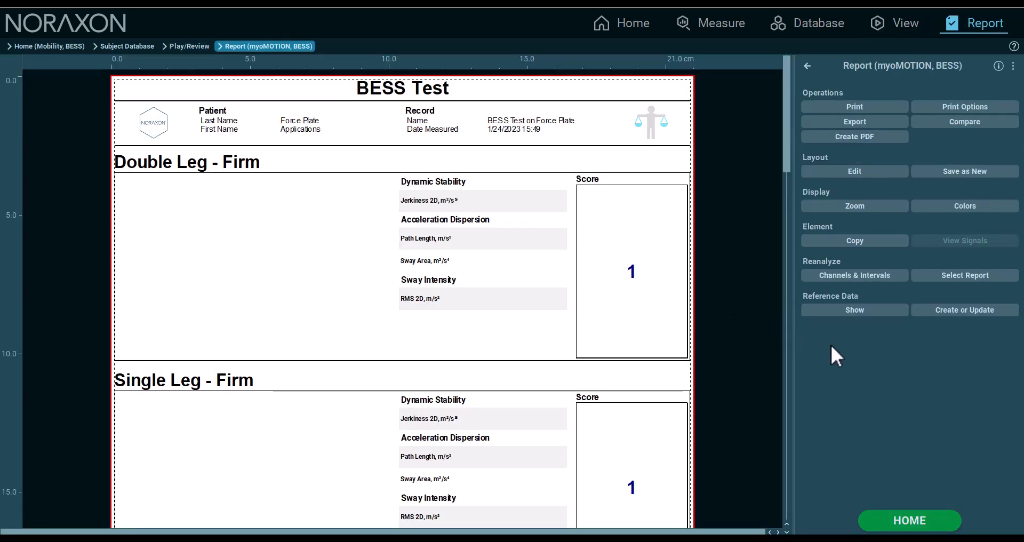
left_click(940, 281)
left_click(971, 307)
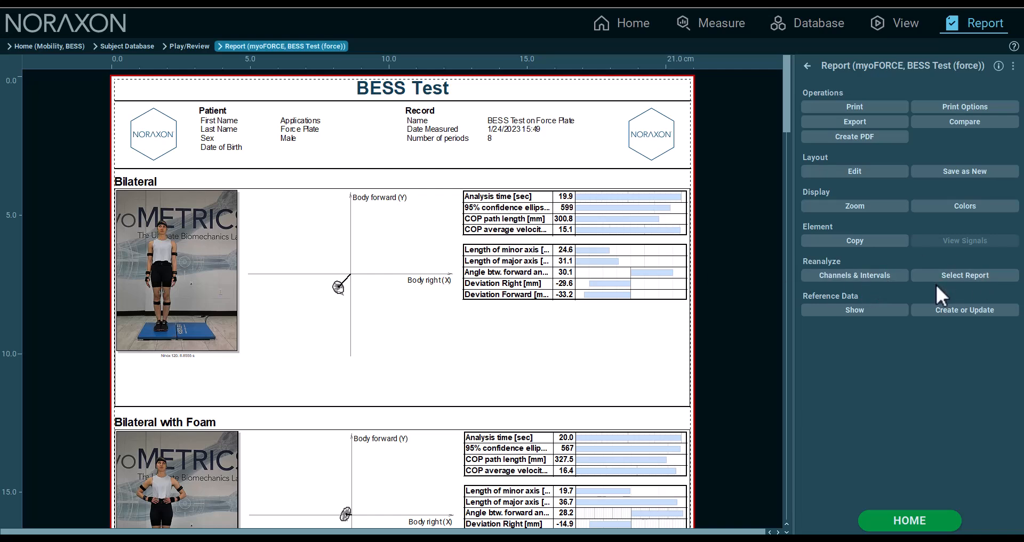
Start a new report through the report menu, with the group Balance Tests and the name BESS Test.
left_click(955, 275)
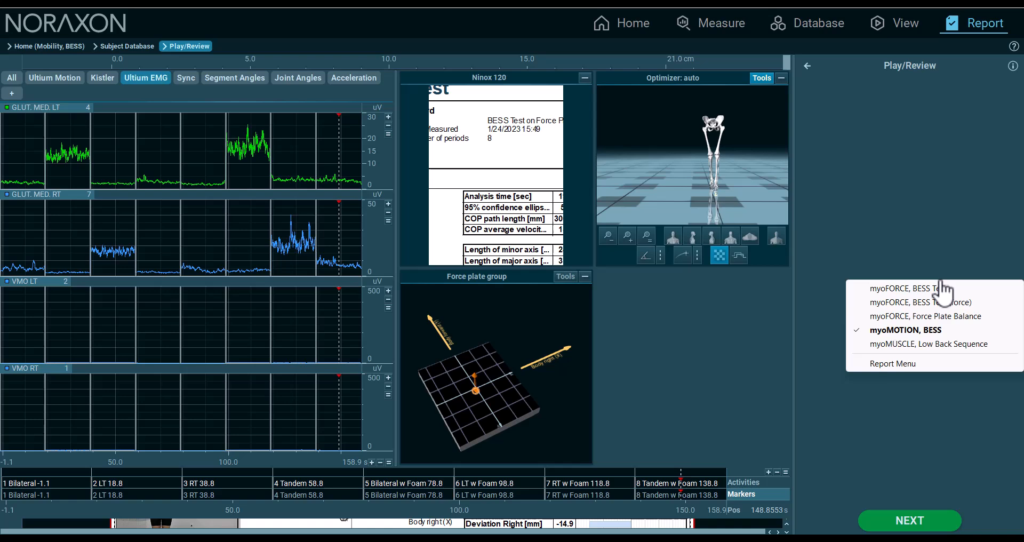
left_click(923, 368)
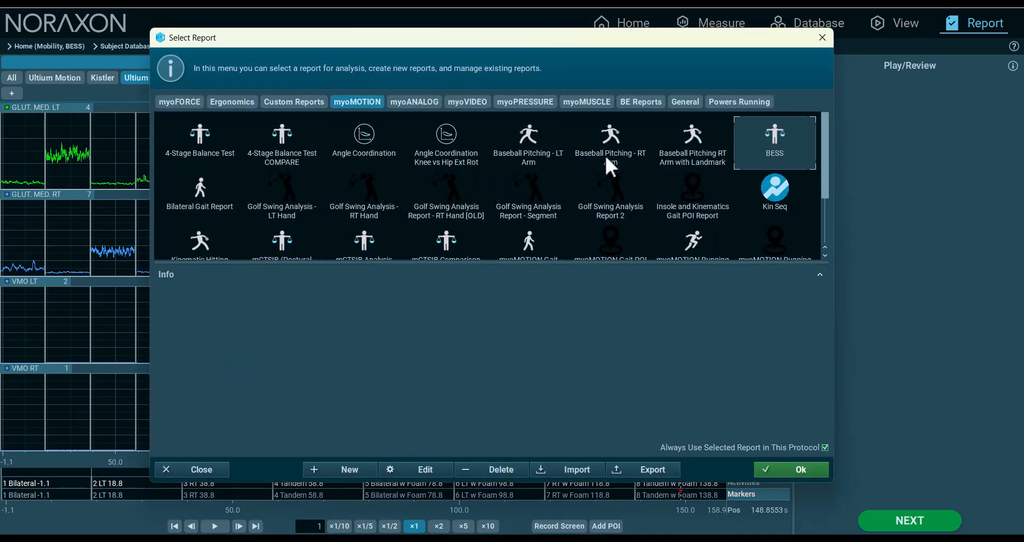
left_click(356, 471)
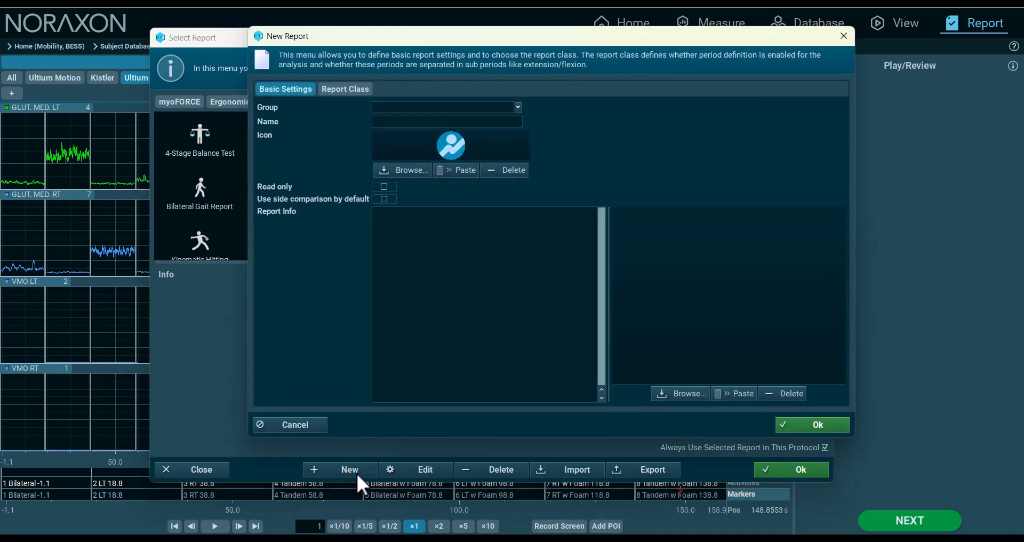
left_click(519, 110)
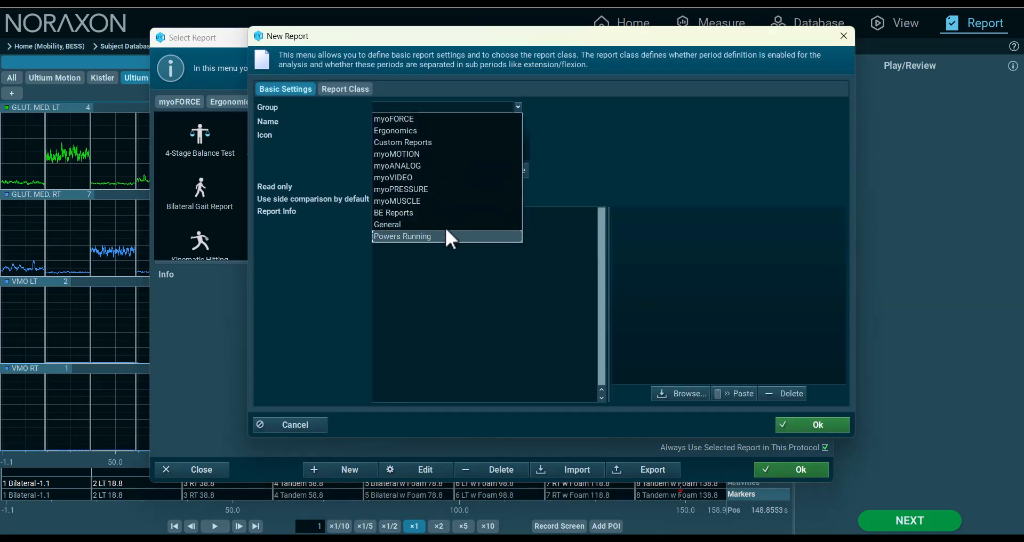
left_click(446, 143)
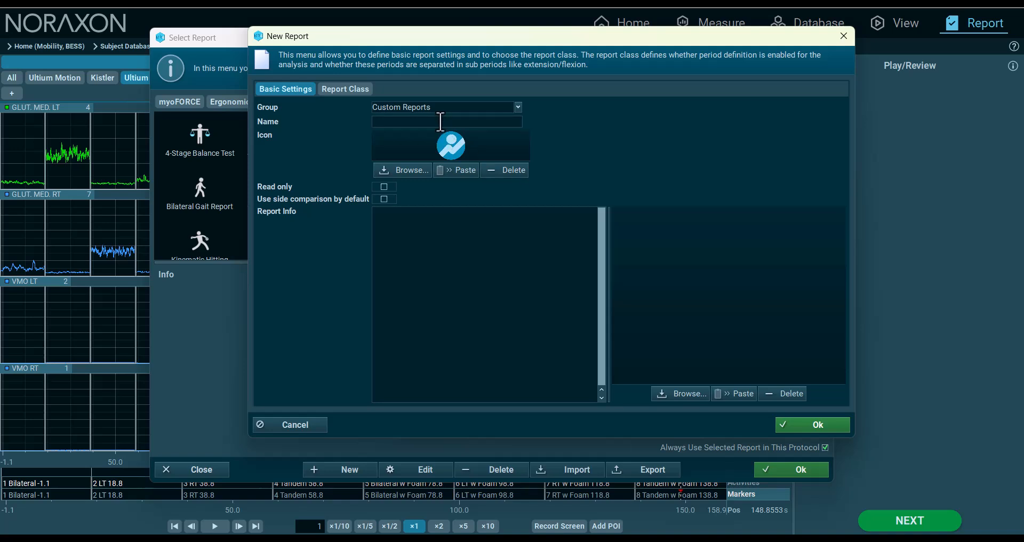
left_click_drag(435, 109, 359, 101)
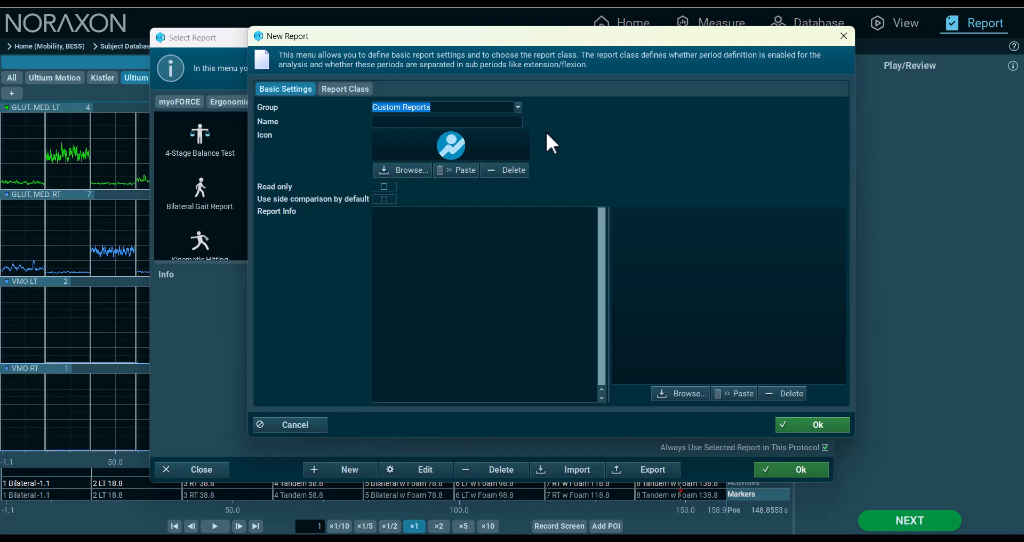
type("Balance ")
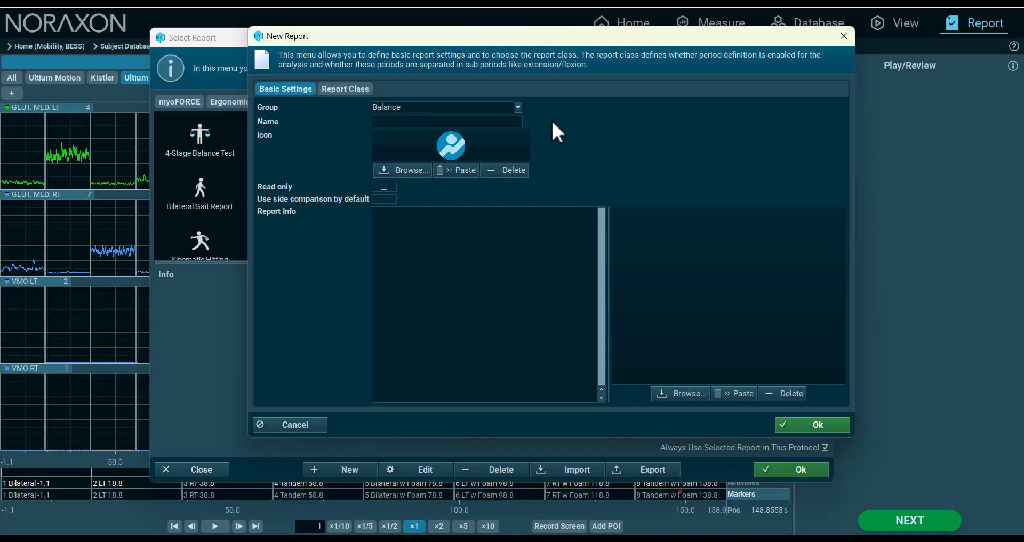
type("Tests")
type("BESS Test")
Fill in the report info with "This report is for the BESS test." and, as a separate paragraph, "Instructions for generating the report can go here".
left_click(484, 242)
type("This report is for the BESS")
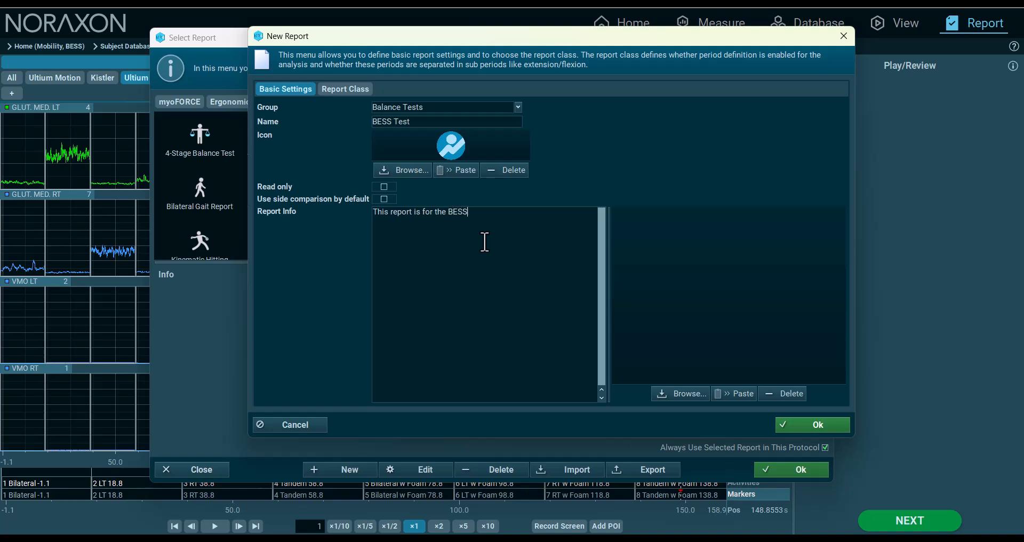
type(" test. Instructions for gene")
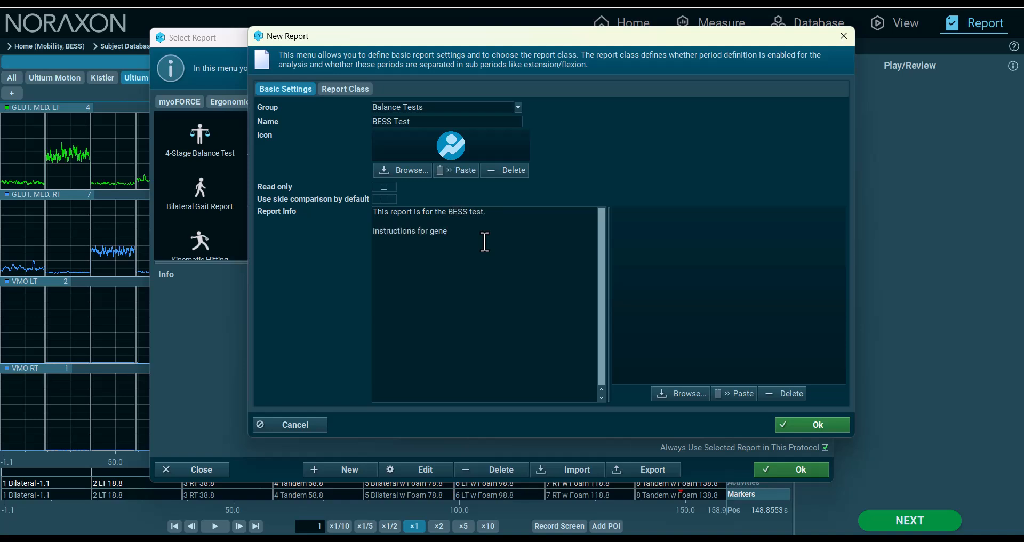
type("rating theepor")
key("BackSpace")
key("BackSpace")
key("BackSpace")
key("BackSpace")
key("BackSpace")
key("BackSpace")
key("BackSpace")
type("e report can go here")
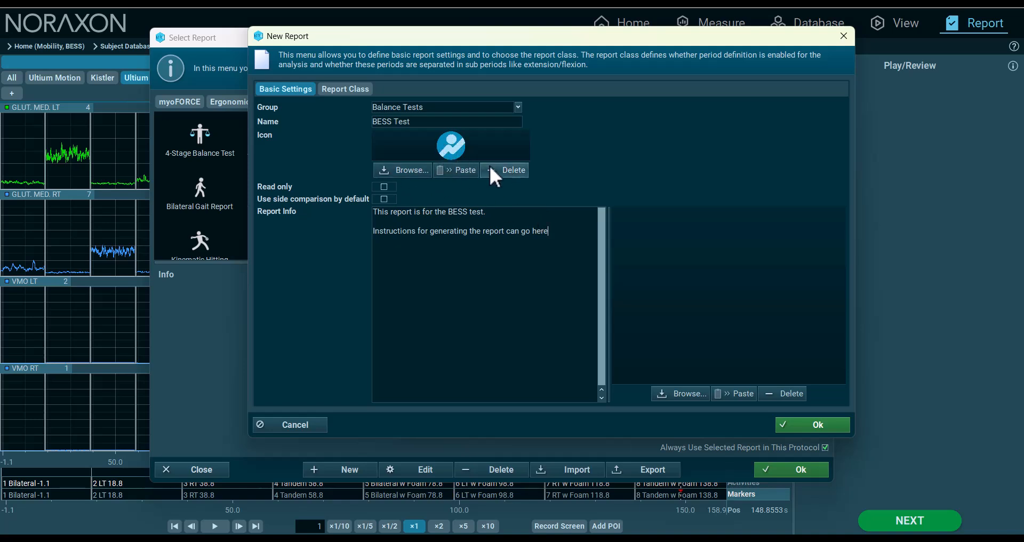
left_click(453, 168)
Examine the available report classes, including the descriptions of One-Phase Periods and Two-Phase Periods.
left_click(349, 89)
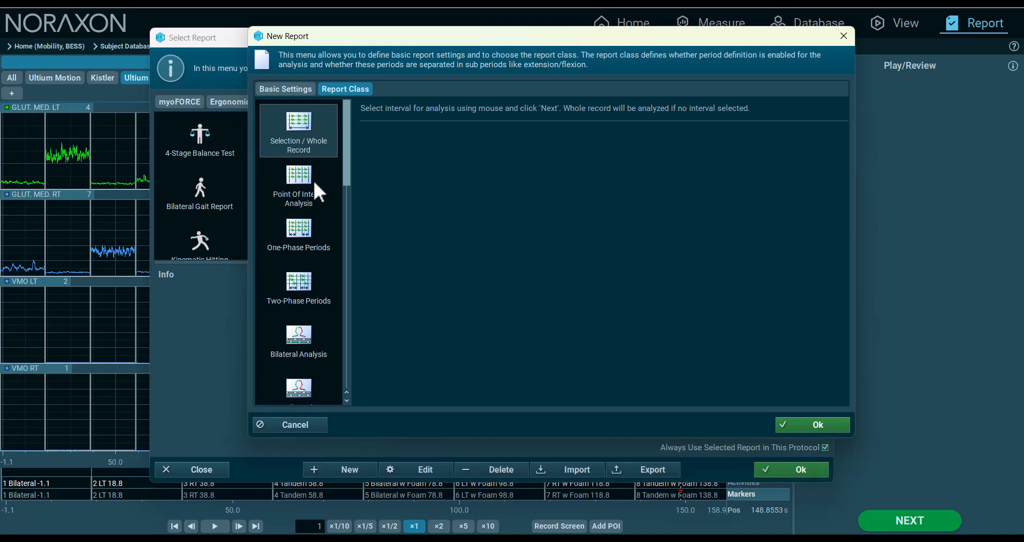
left_click(312, 246)
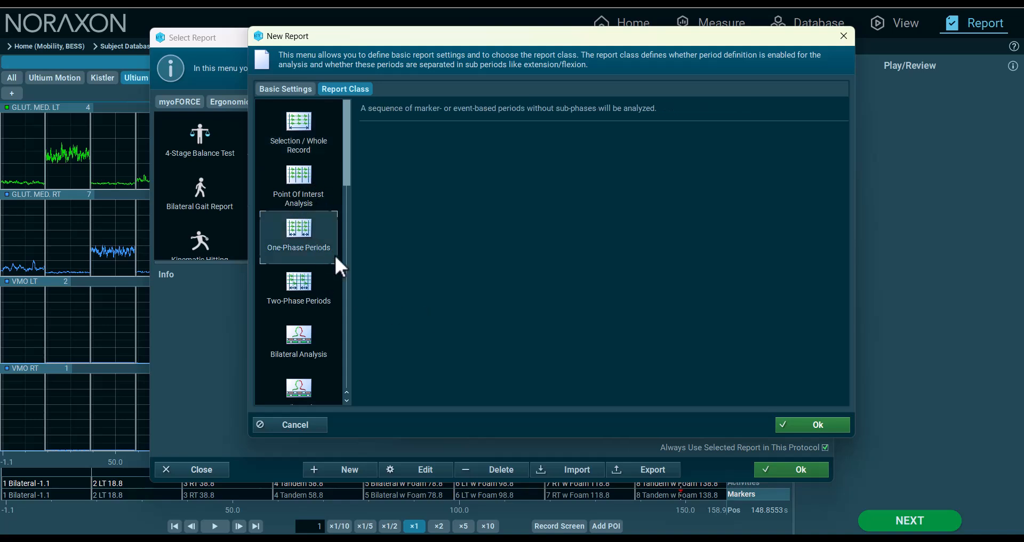
left_click(319, 300)
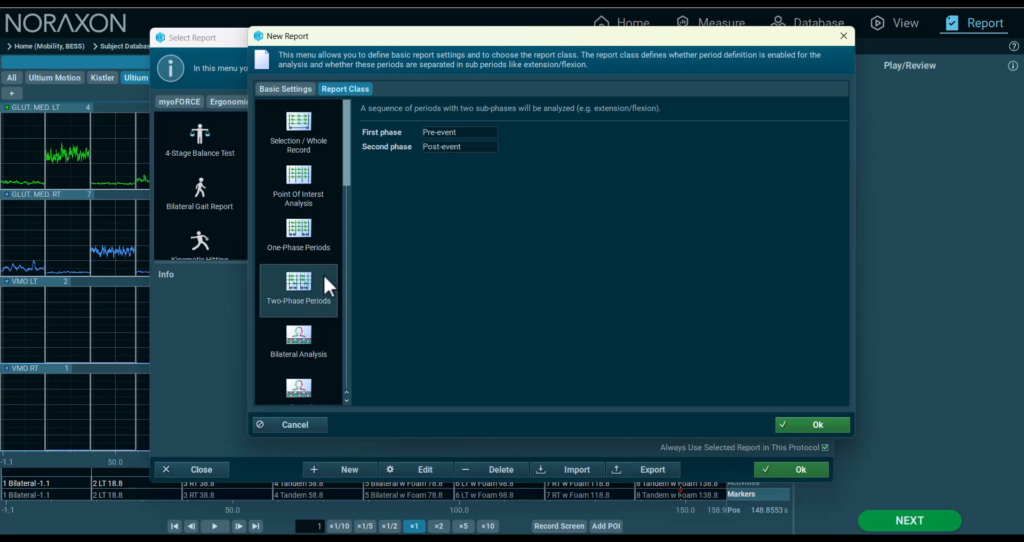
scroll(323, 273, "down", 3)
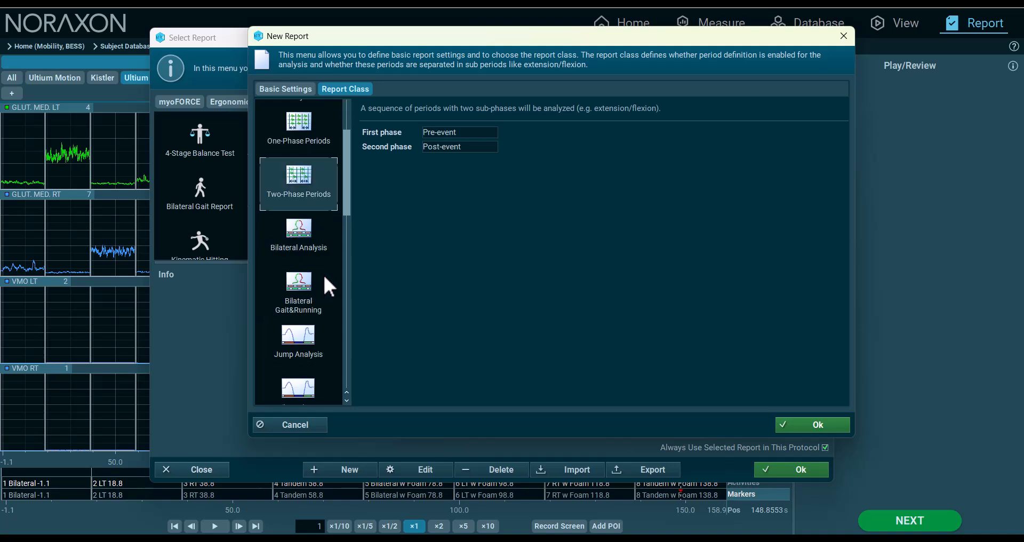
scroll(309, 247, "down", 3)
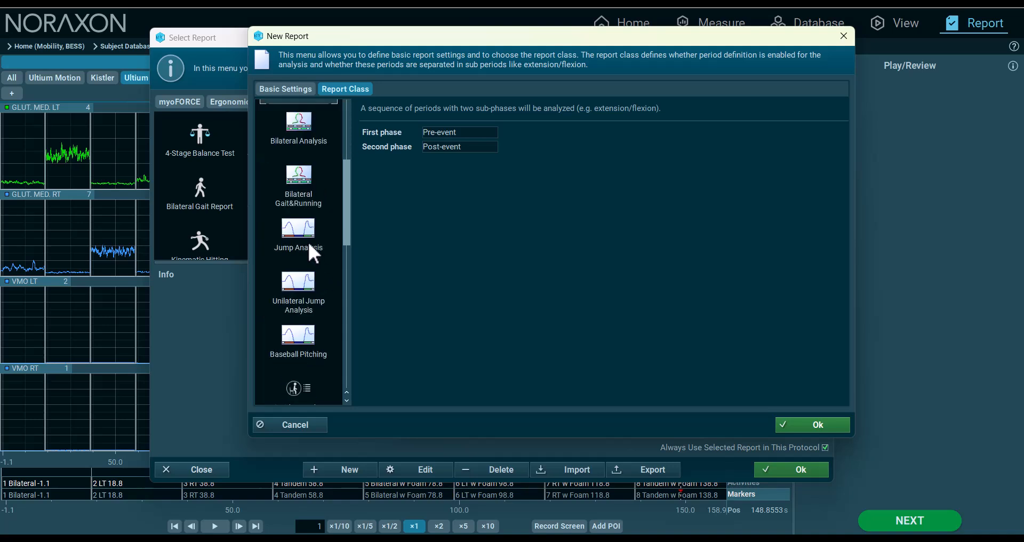
scroll(307, 240, "down", 3)
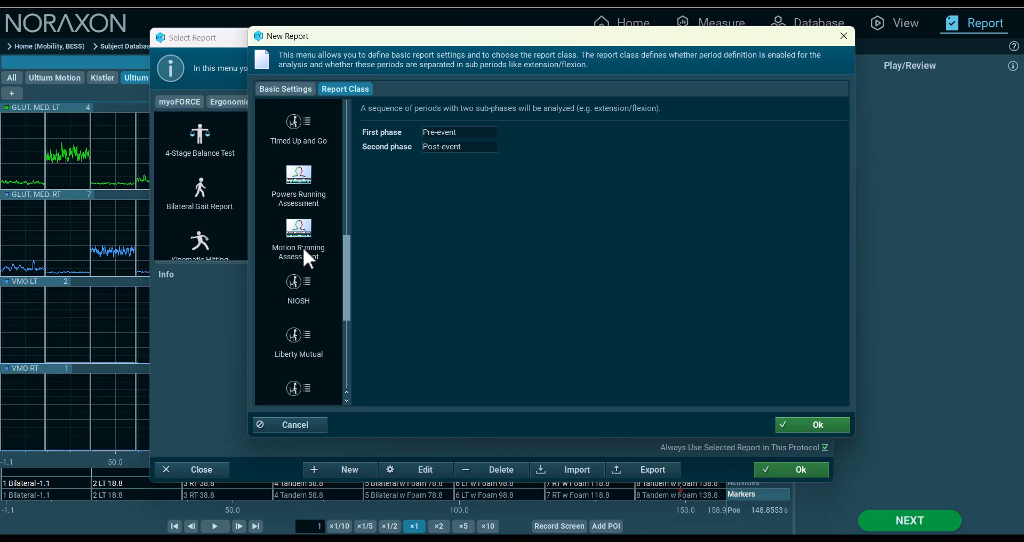
scroll(316, 301, "up", 1)
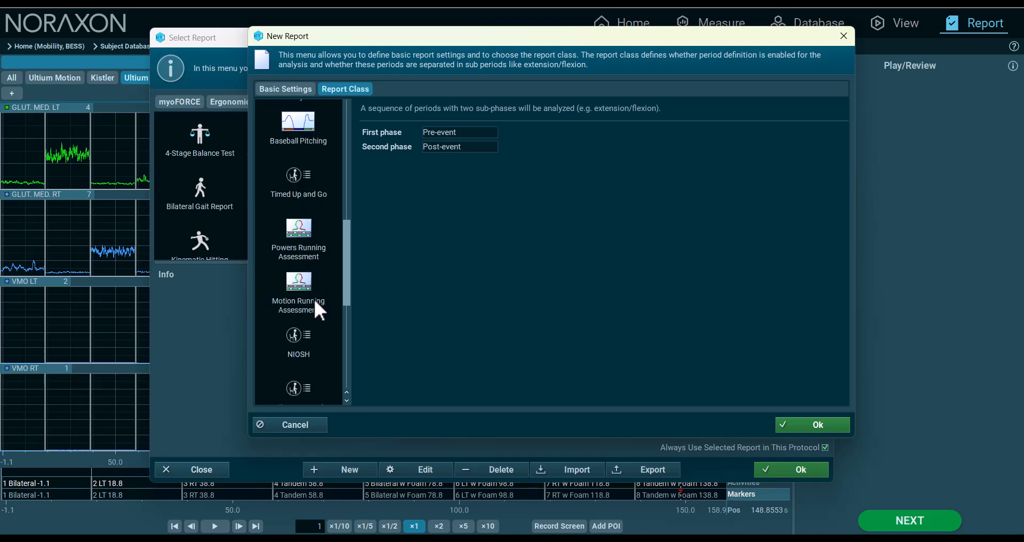
scroll(313, 295, "up", 8)
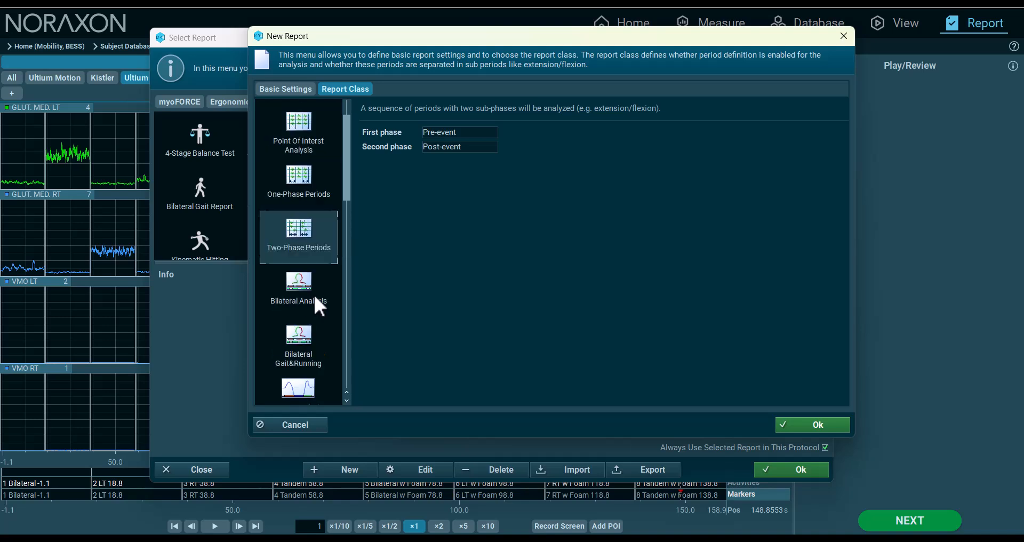
Choose the Selection / Whole Record class, create the report and accept the report selection.
left_click(306, 120)
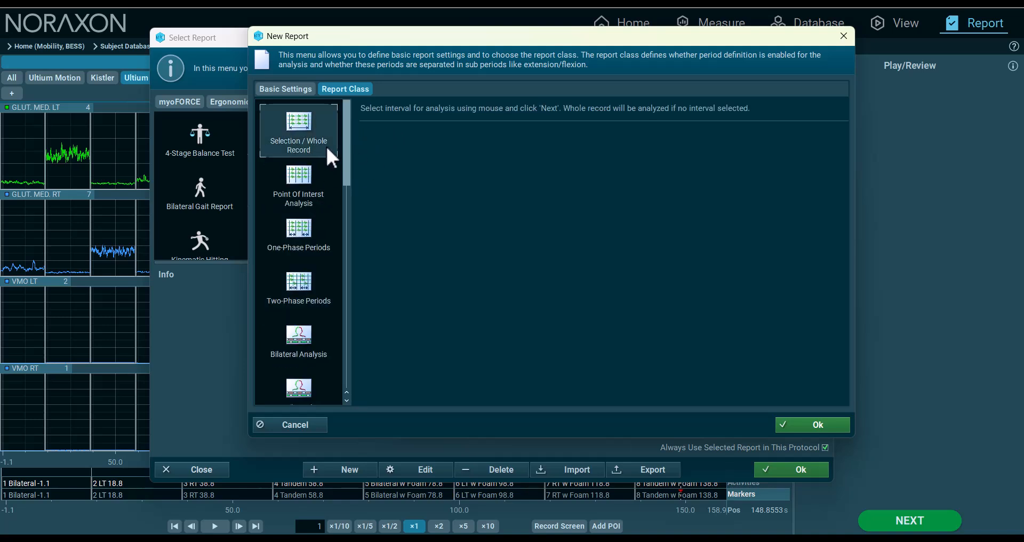
left_click(816, 424)
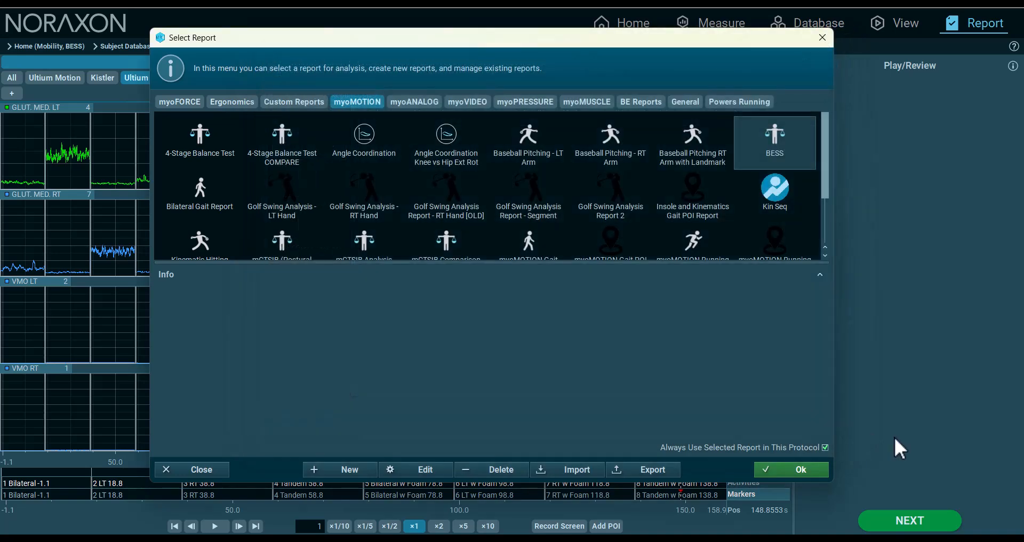
left_click(800, 469)
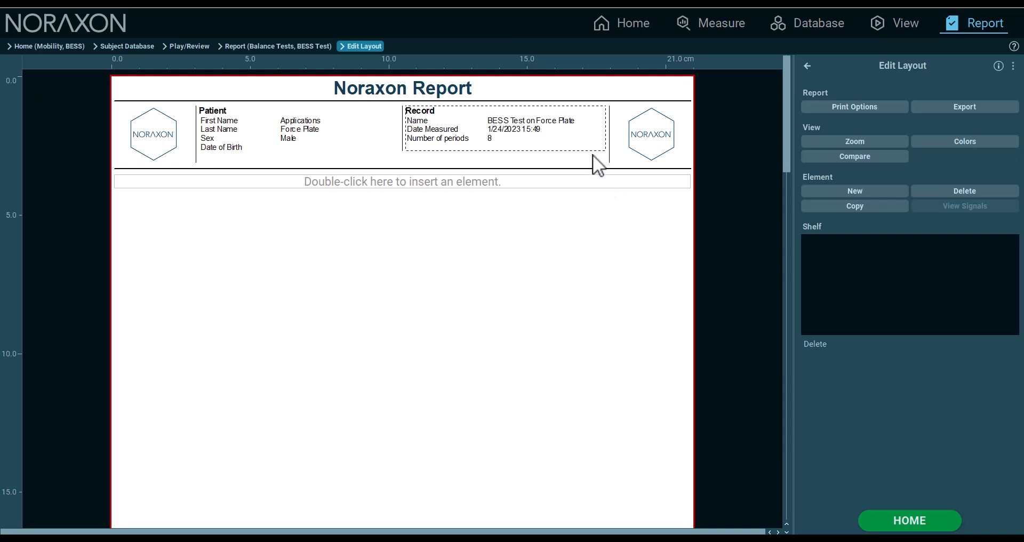
double_click(528, 129)
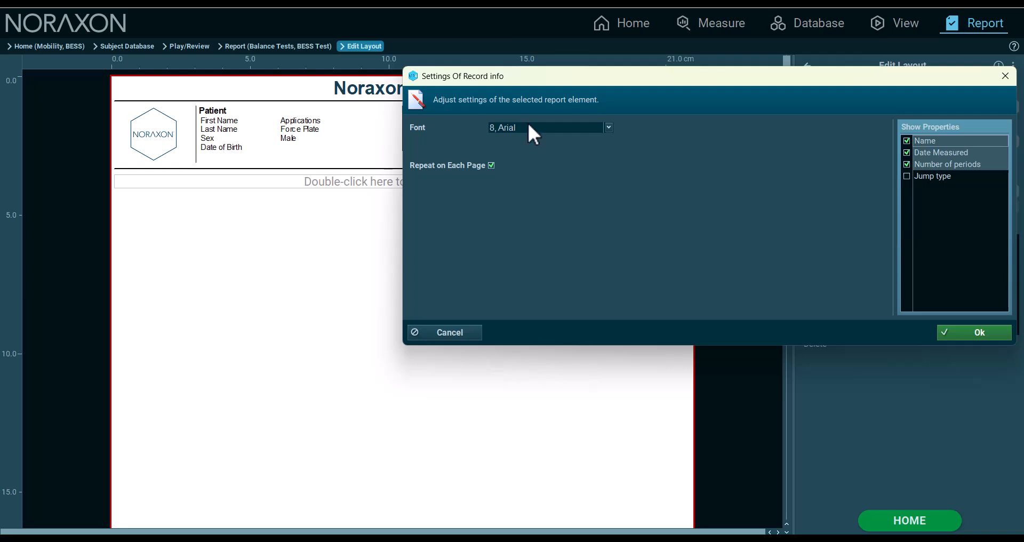
left_click(913, 166)
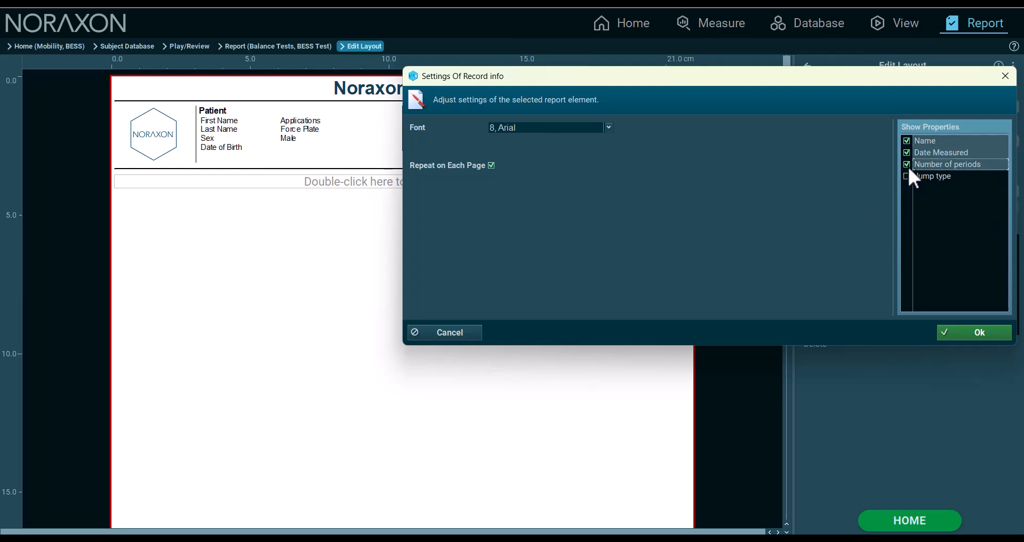
left_click(907, 165)
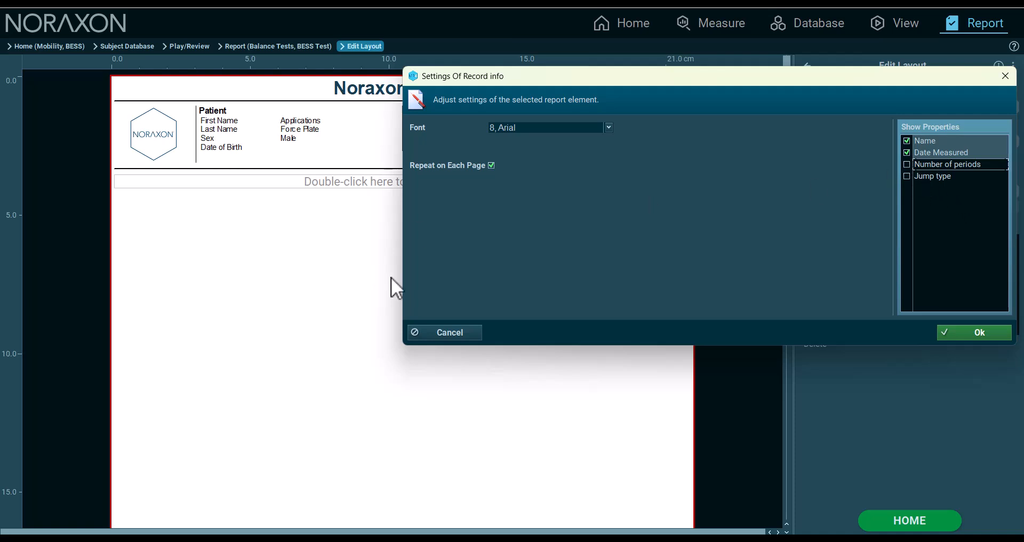
left_click(453, 332)
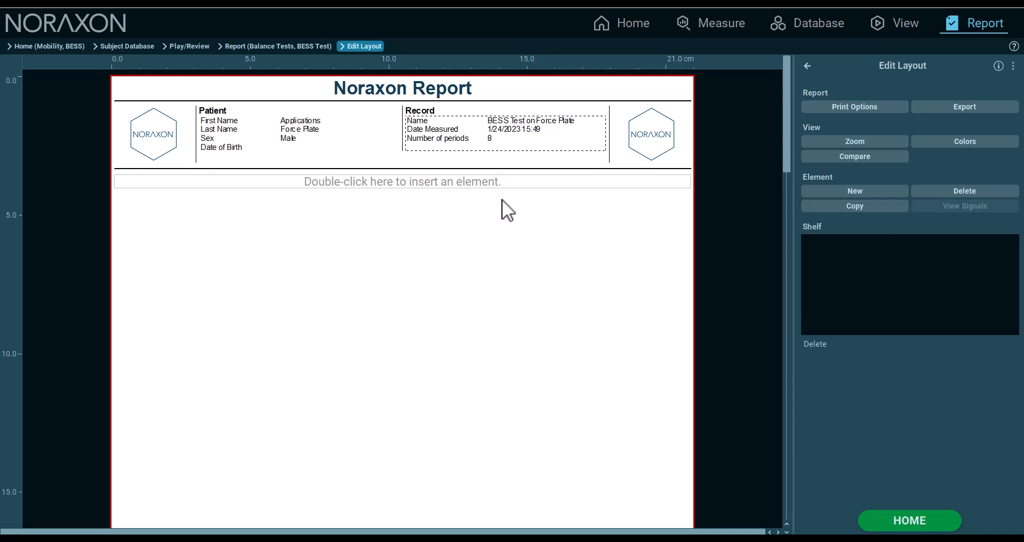
double_click(645, 143)
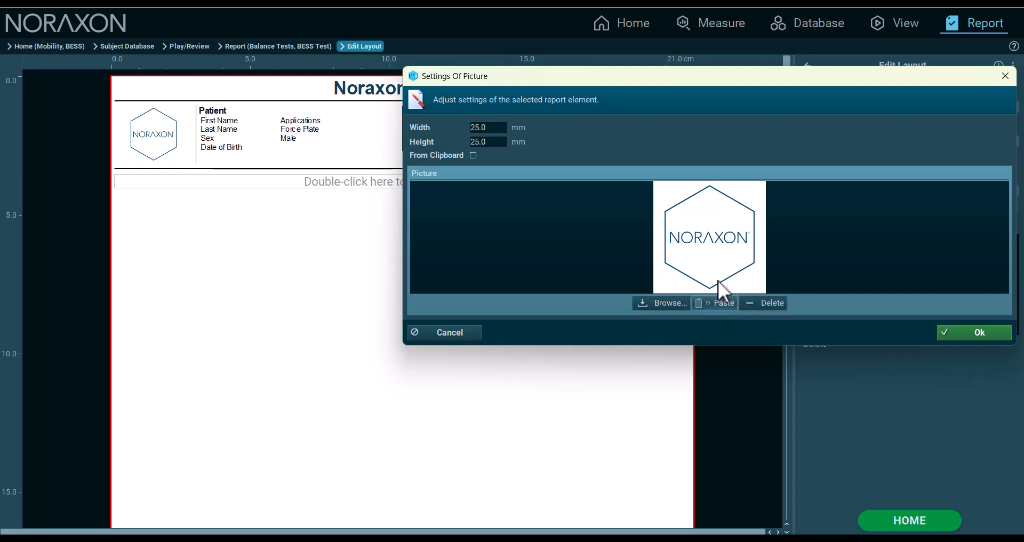
left_click(466, 328)
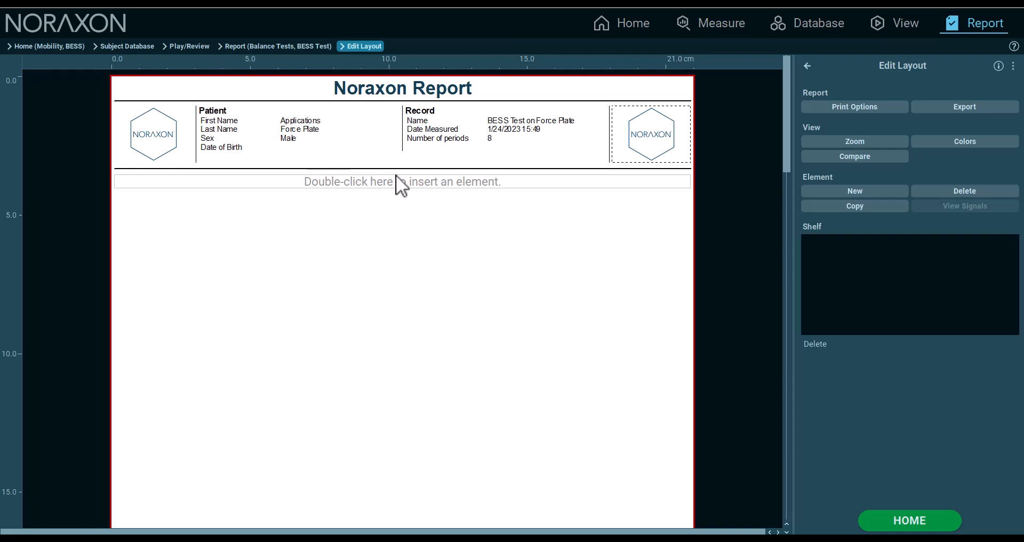
Change the report title text from the default wording to BESS Test.
left_click(428, 92)
double_click(437, 91)
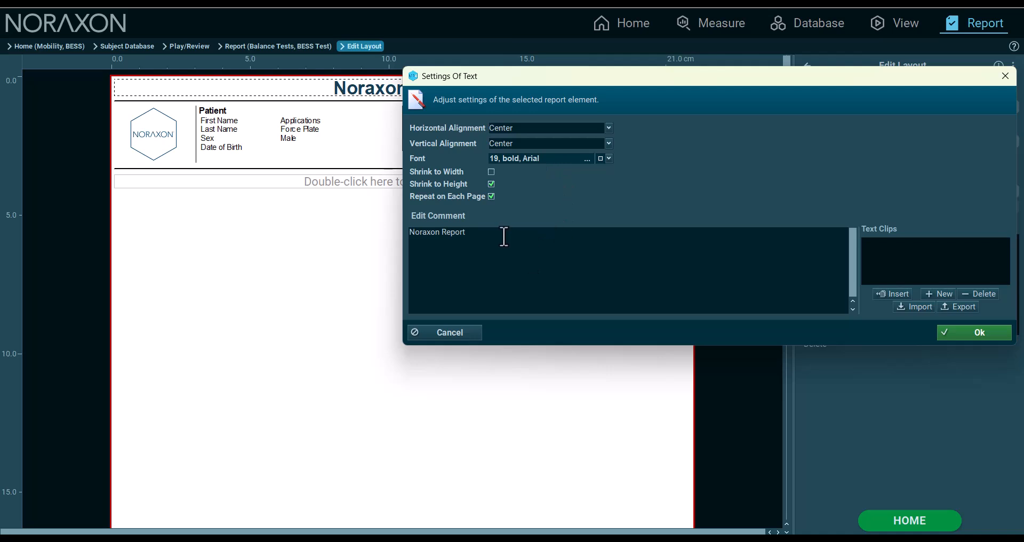
left_click_drag(503, 232, 335, 211)
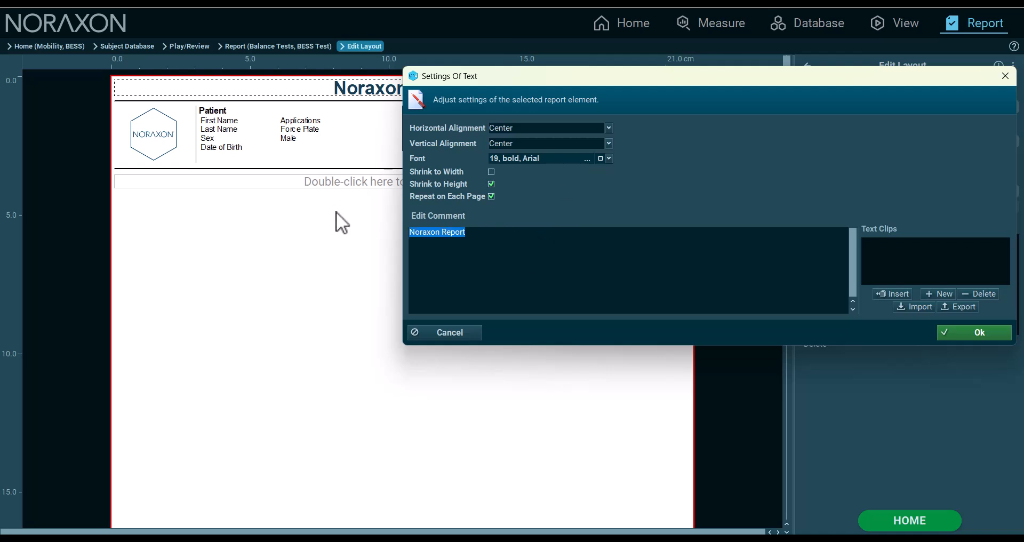
type("BESS Test")
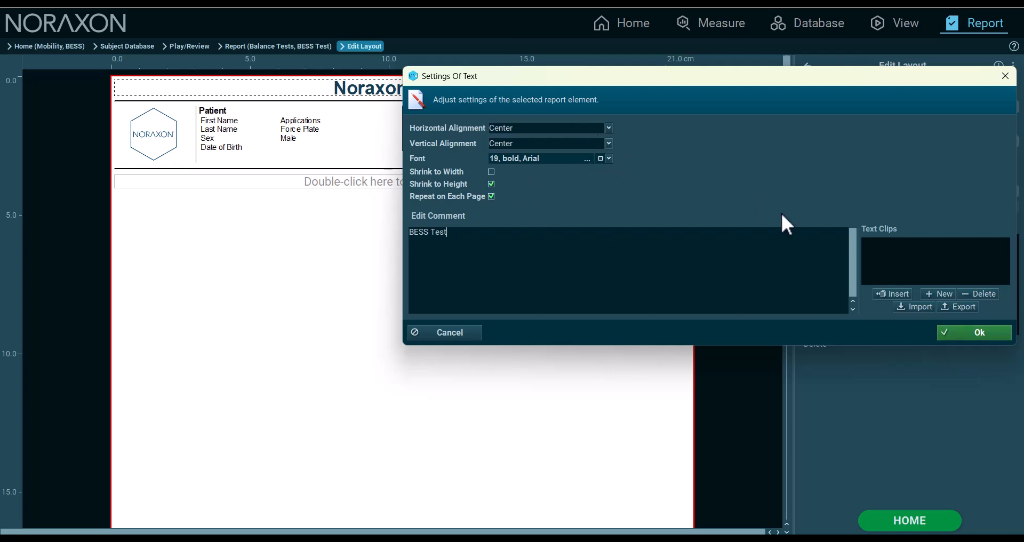
left_click(960, 342)
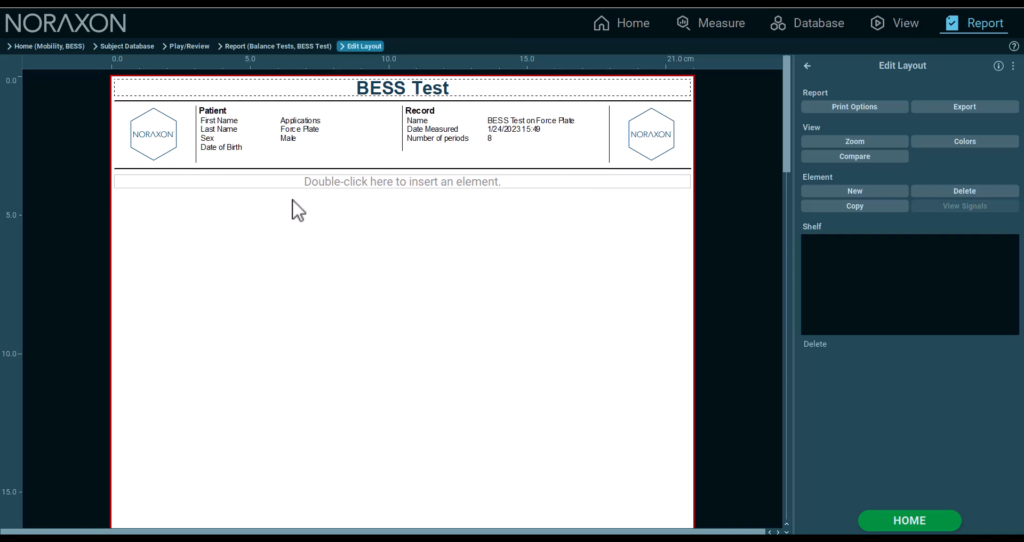
Start a new report element below the patient and record header and choose the Stance diagram from the Specific Analysis elements.
left_click(439, 183)
double_click(433, 184)
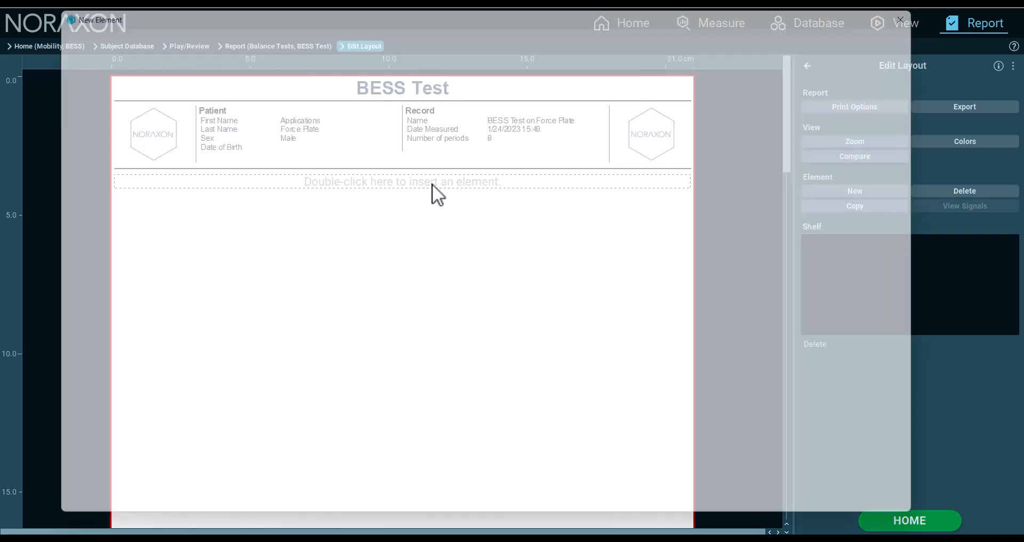
left_click(240, 86)
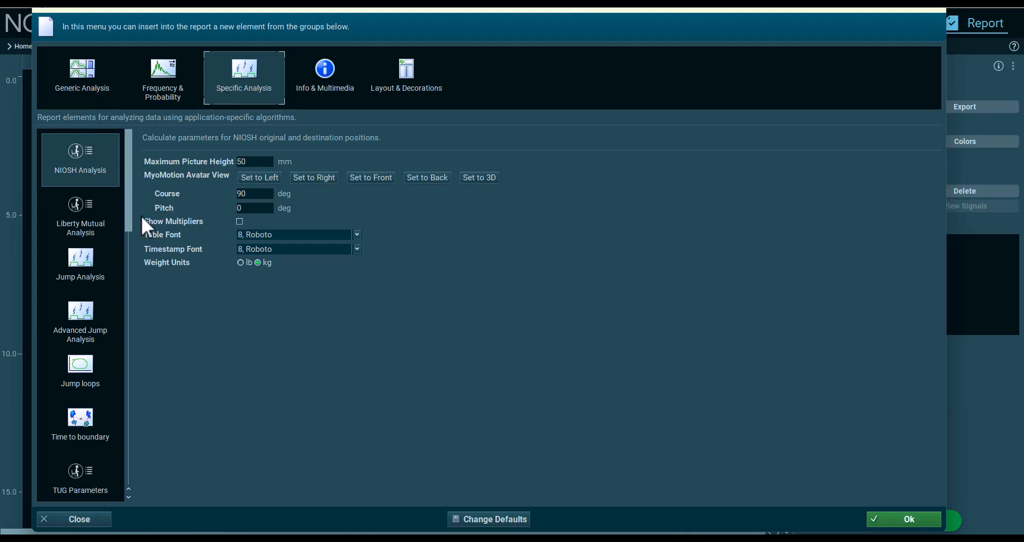
scroll(113, 236, "down", 10)
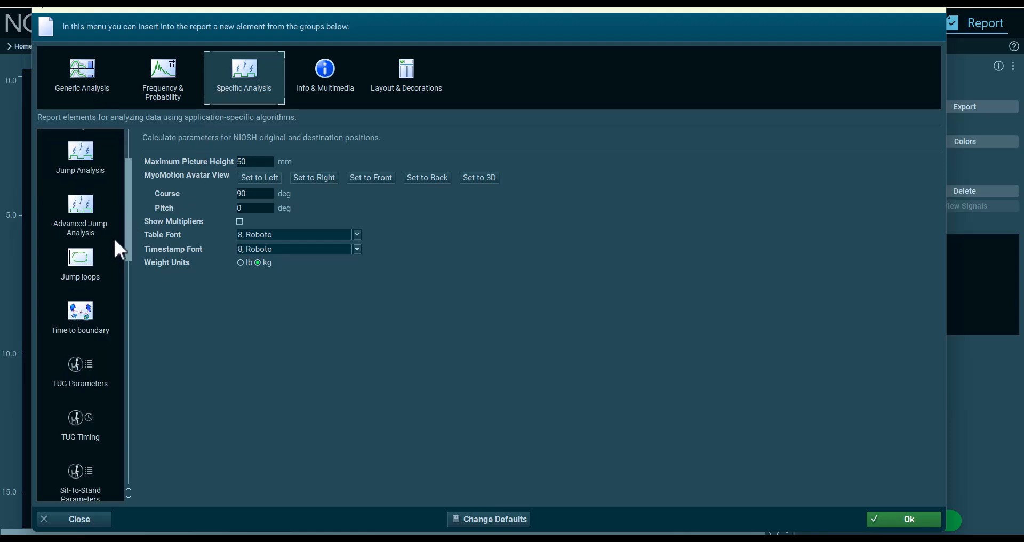
scroll(113, 235, "down", 2)
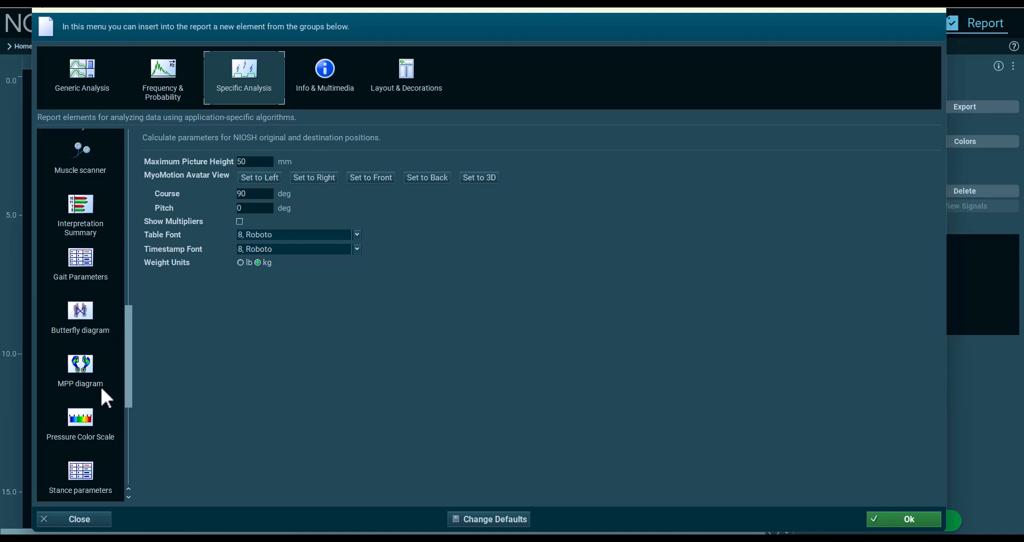
scroll(106, 396, "down", 2)
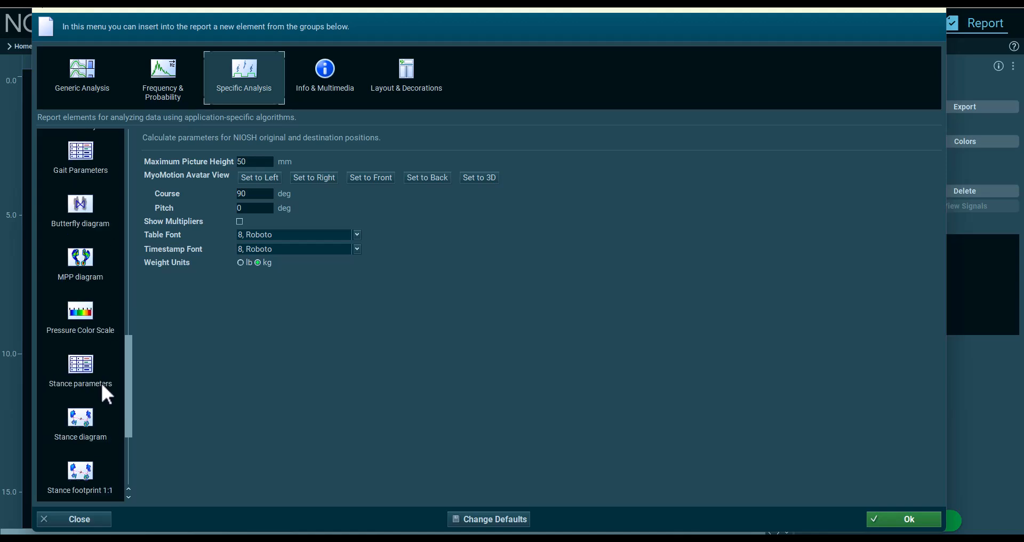
scroll(91, 241, "down", 2)
left_click(89, 321)
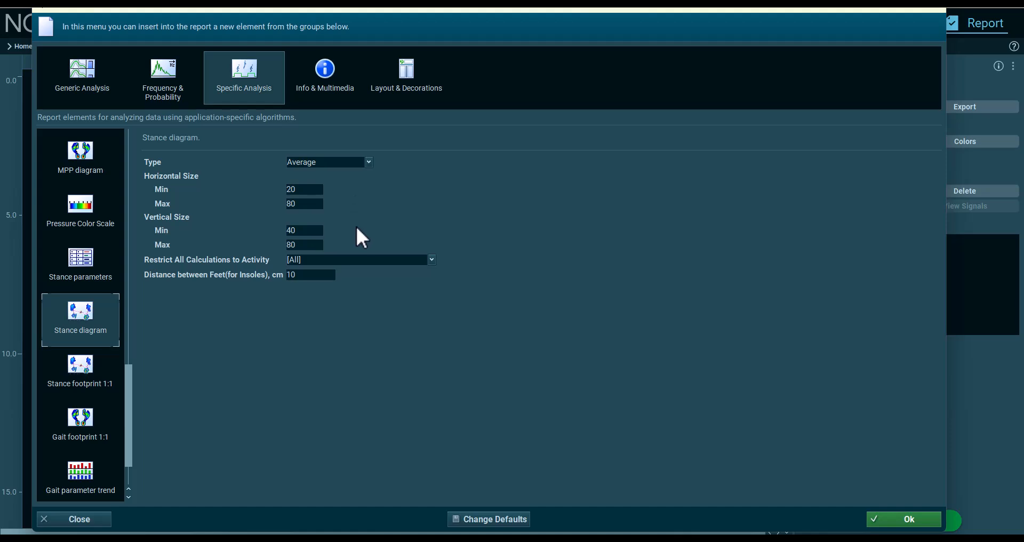
Restrict the stance diagram's calculations to the Bilateral activity, keep the Average type, and add the diagram to the report.
left_click(331, 262)
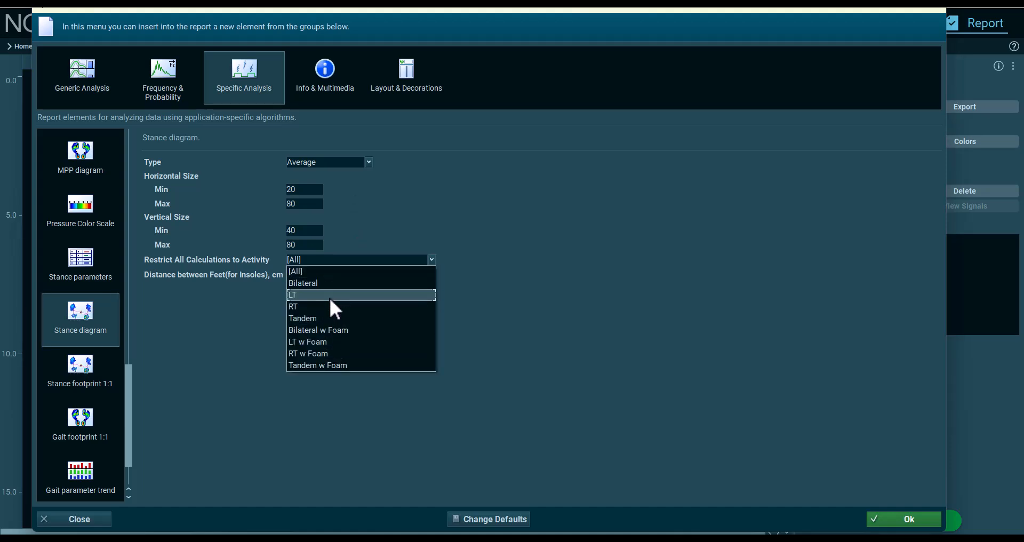
left_click(328, 283)
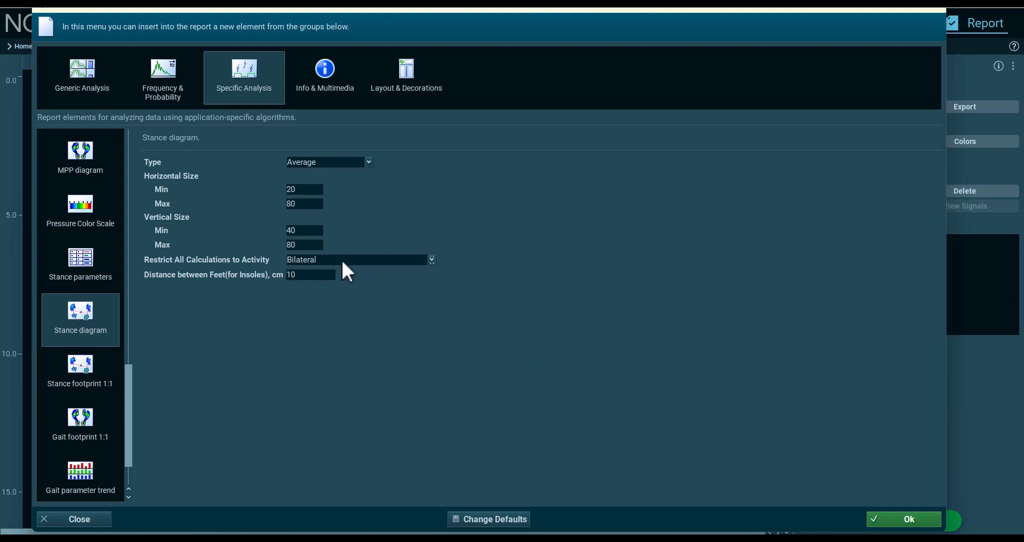
left_click(369, 162)
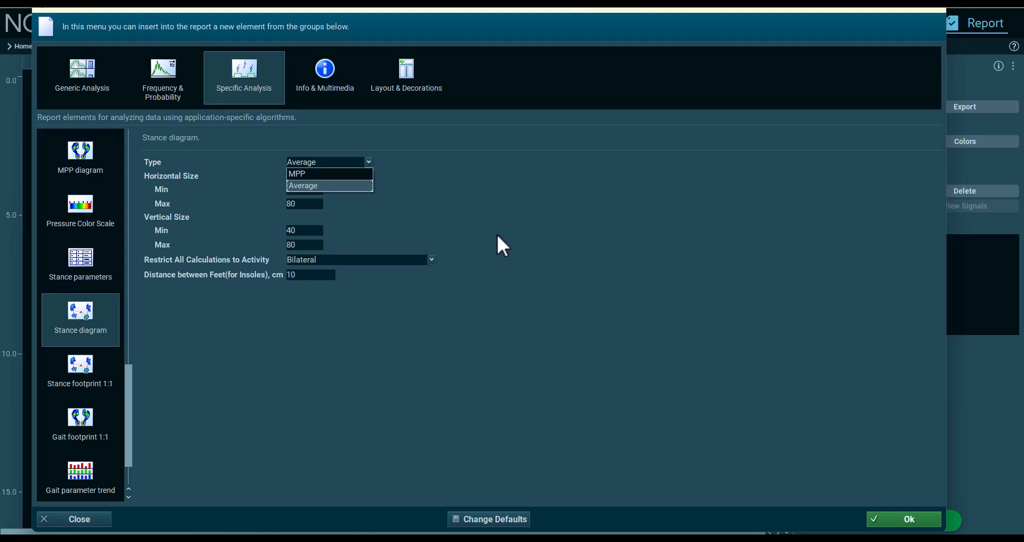
left_click(413, 209)
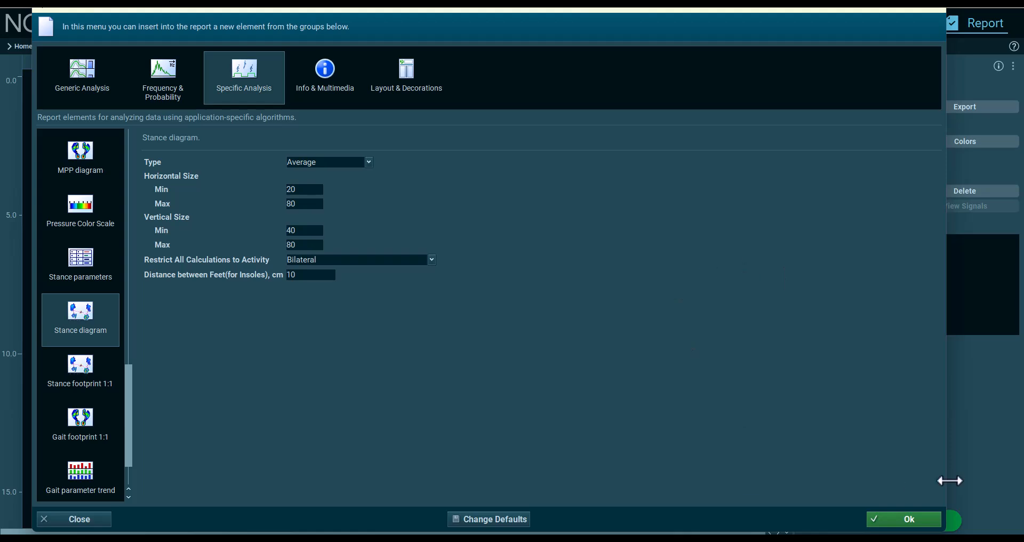
left_click(938, 521)
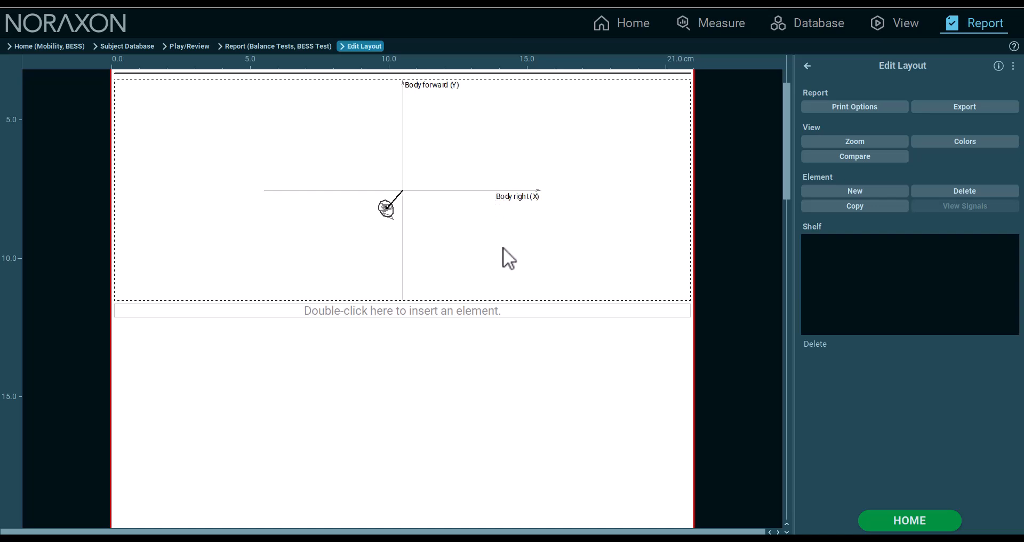
Start a Channel Curves element from Generic Analysis below the stance diagram and restrict its calculations to the Bilateral activity.
left_click(521, 313)
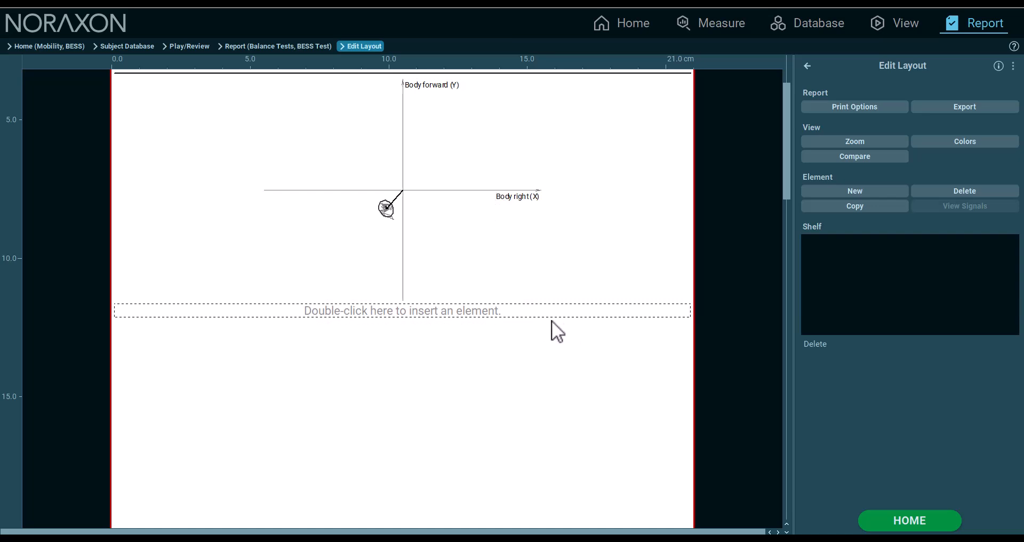
double_click(524, 311)
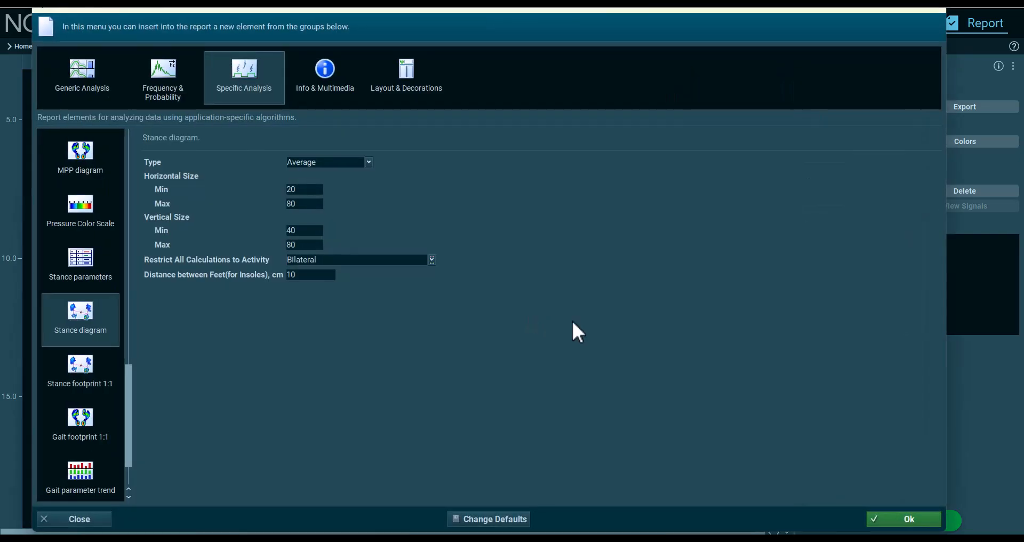
left_click(101, 96)
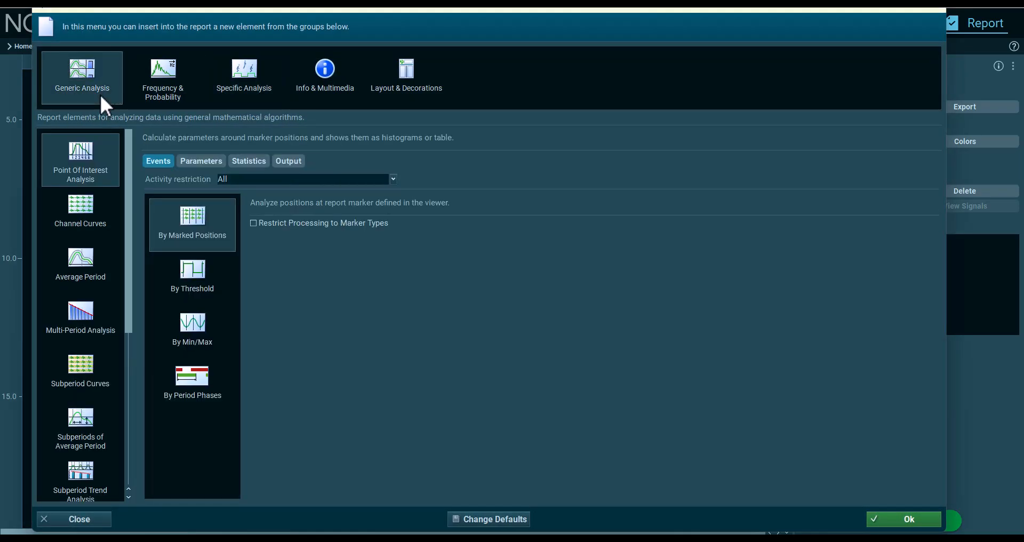
left_click(107, 222)
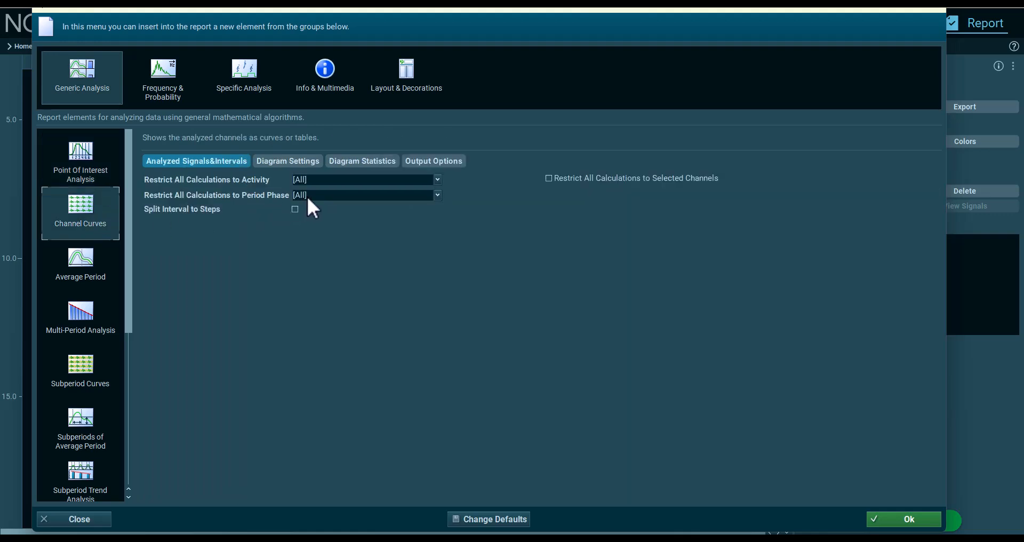
left_click(314, 181)
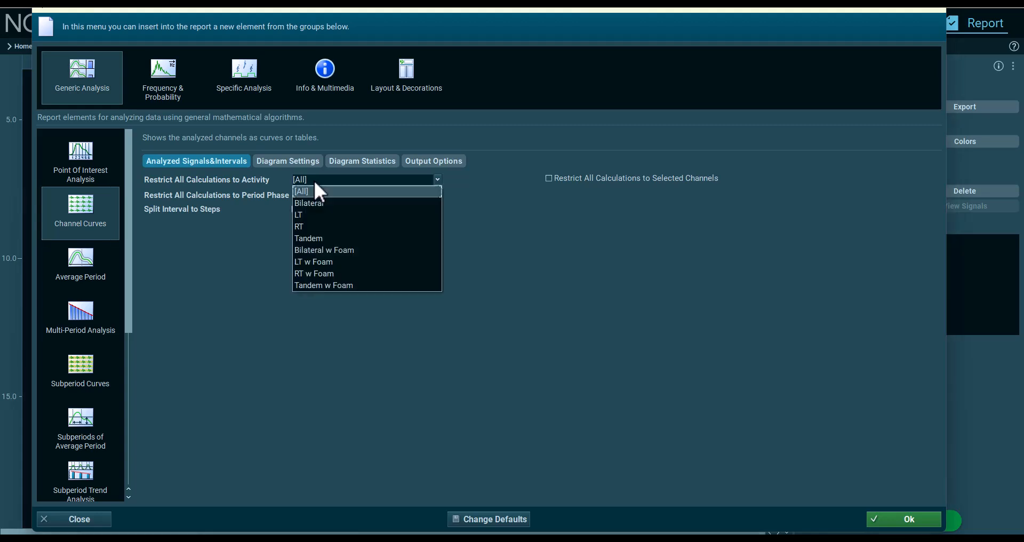
left_click(324, 204)
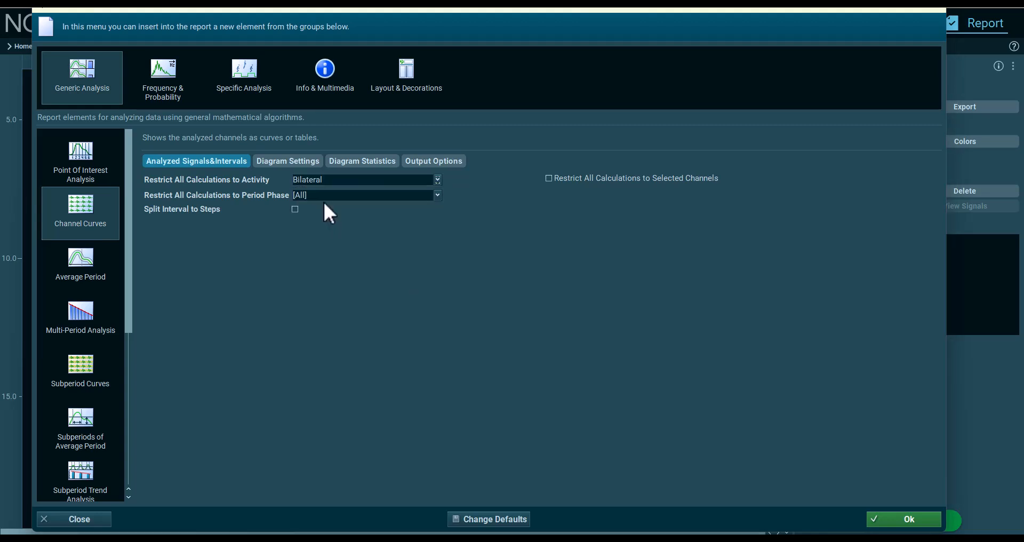
Limit the channel curves to EMG channels named GLUT. MED. and add the element to the report.
left_click(550, 179)
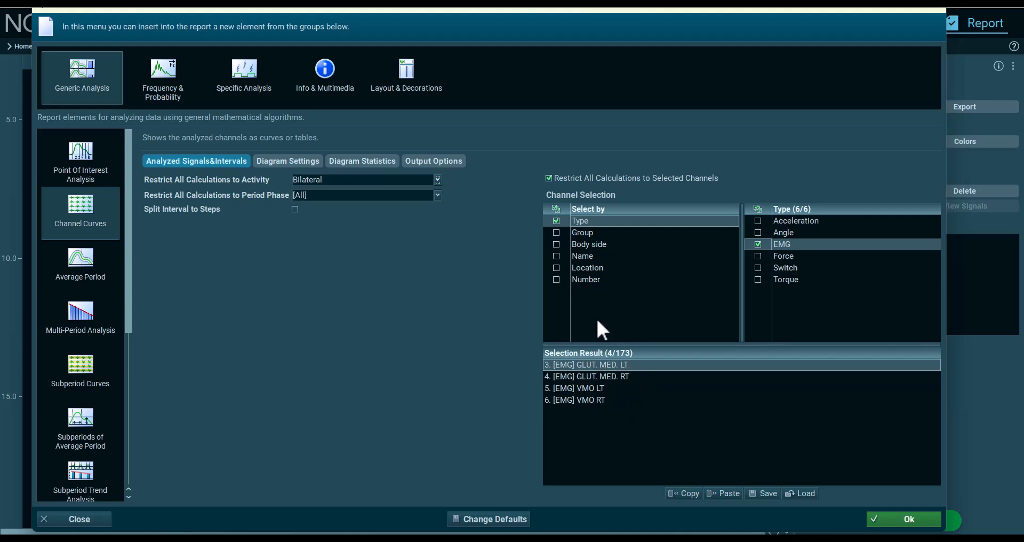
left_click(557, 256)
left_click(775, 224)
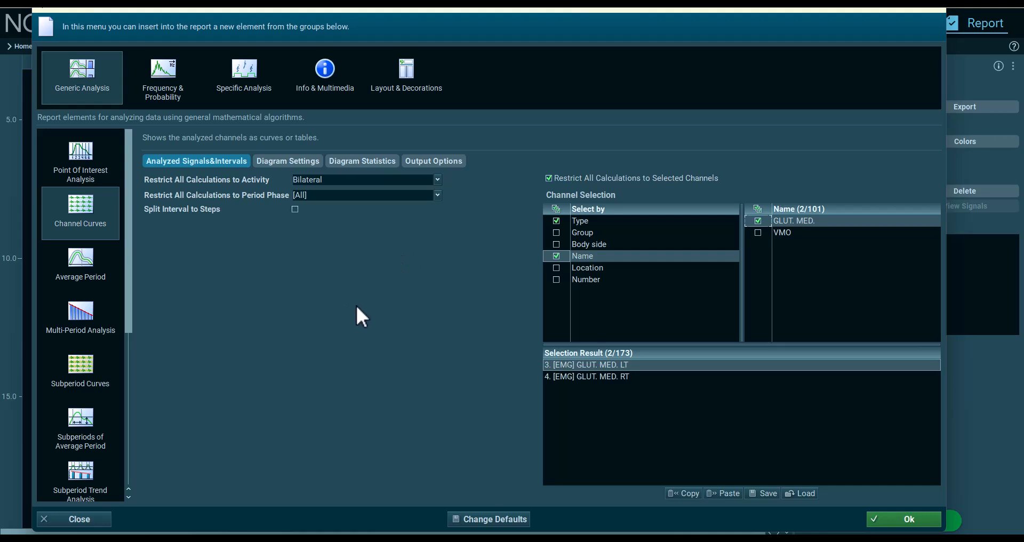
left_click(375, 167)
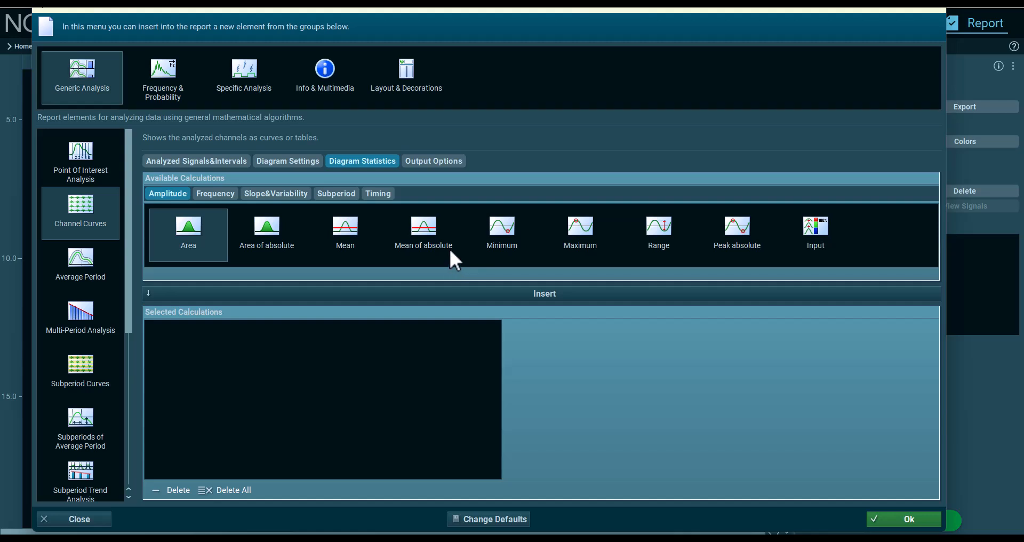
left_click(458, 161)
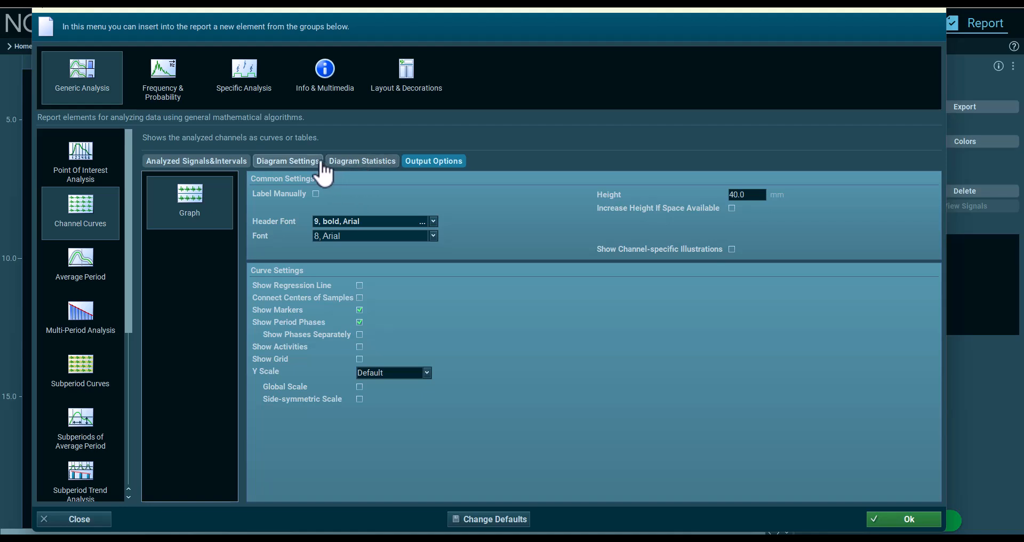
left_click(915, 520)
Review the stance diagram and the Bilateral channel curves in the report layout.
scroll(490, 278, "down", 3)
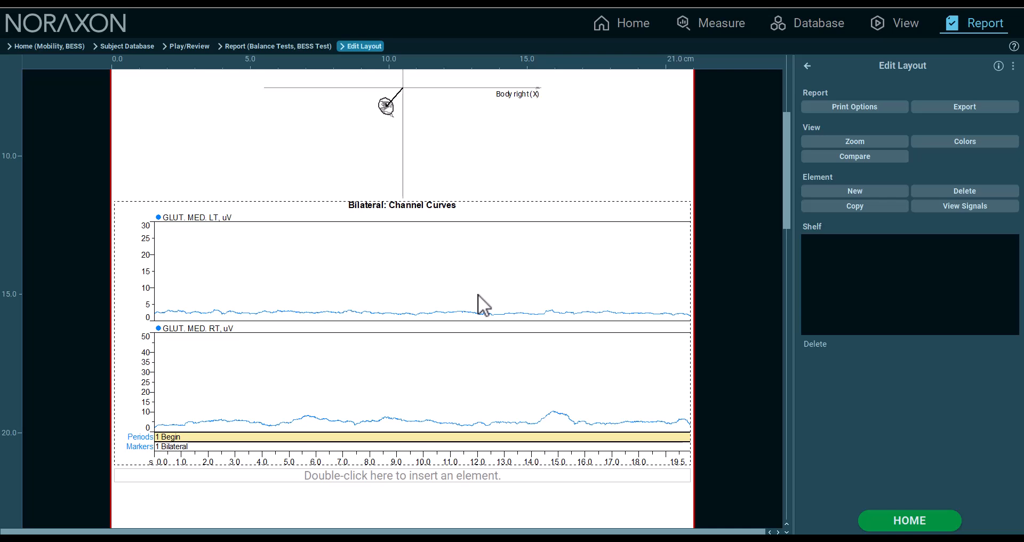
scroll(483, 305, "up", 5)
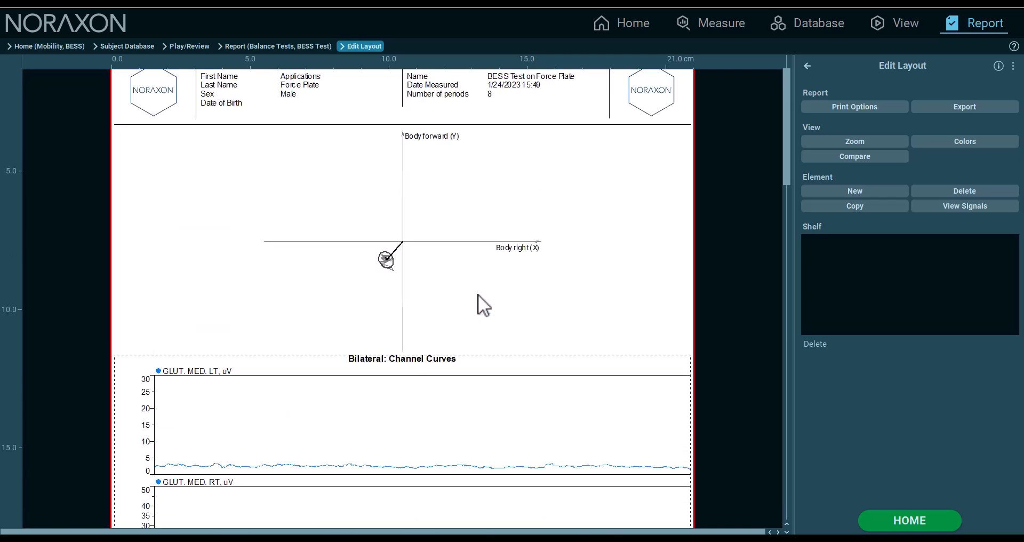
scroll(484, 305, "down", 2)
scroll(479, 295, "down", 3)
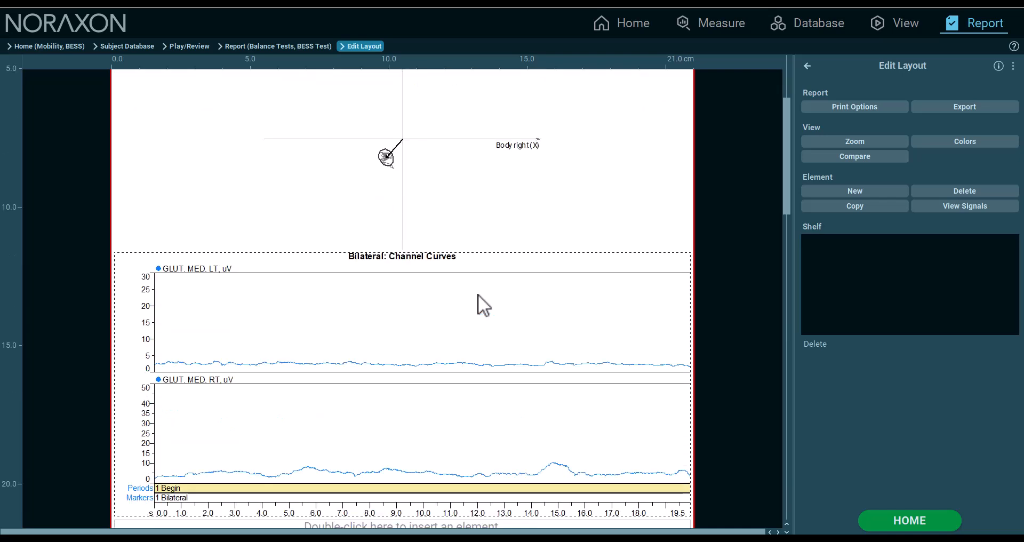
scroll(484, 305, "up", 3)
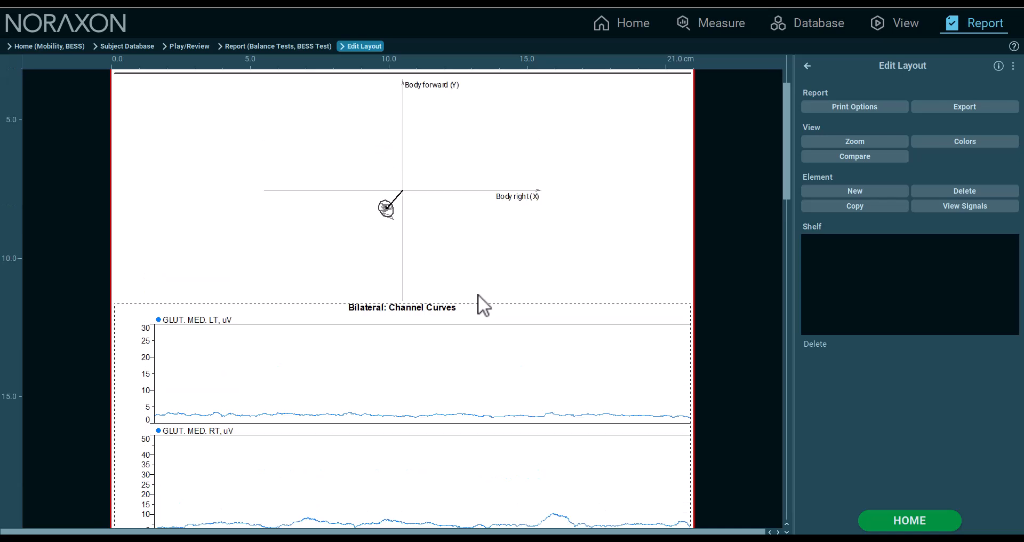
scroll(483, 291, "up", 2)
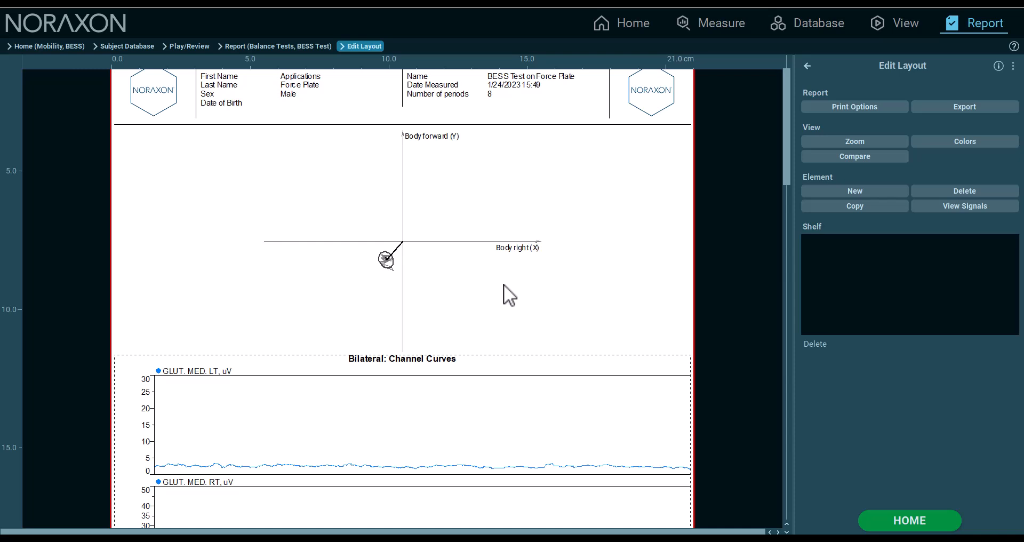
scroll(504, 284, "down", 3)
scroll(509, 295, "down", 1)
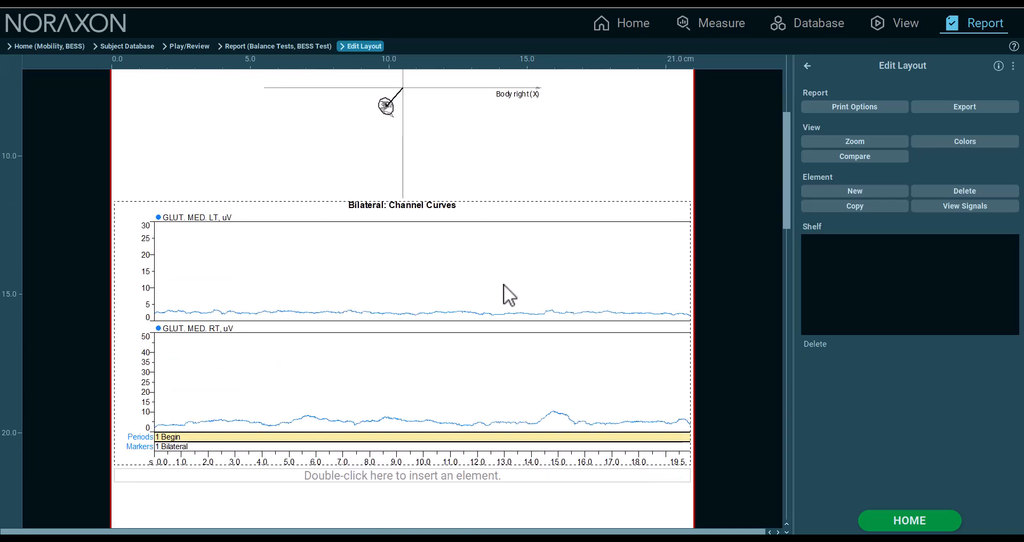
scroll(504, 284, "down", 1)
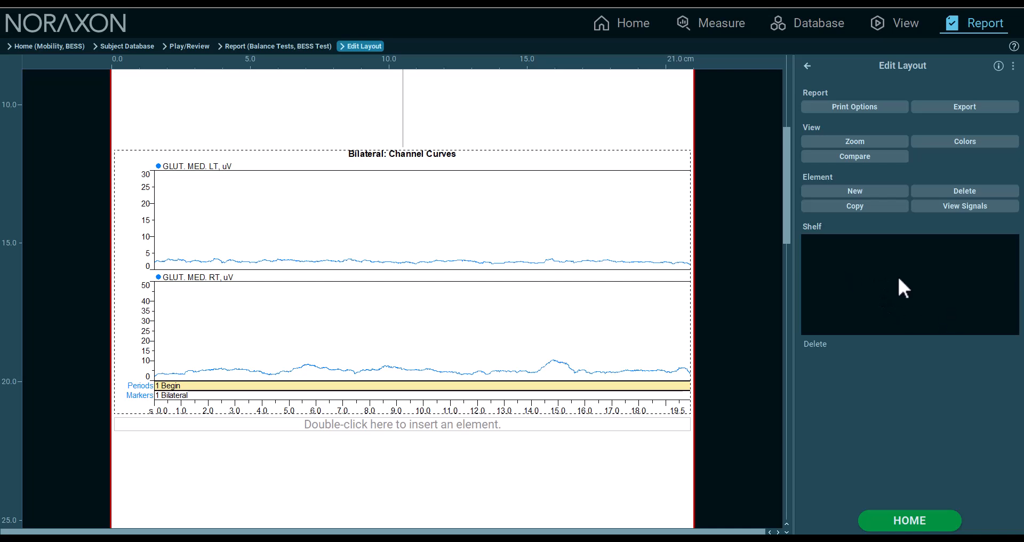
Start a Box element from Layout & Decorations below the channel curves, with Bilateral as its title text.
double_click(589, 426)
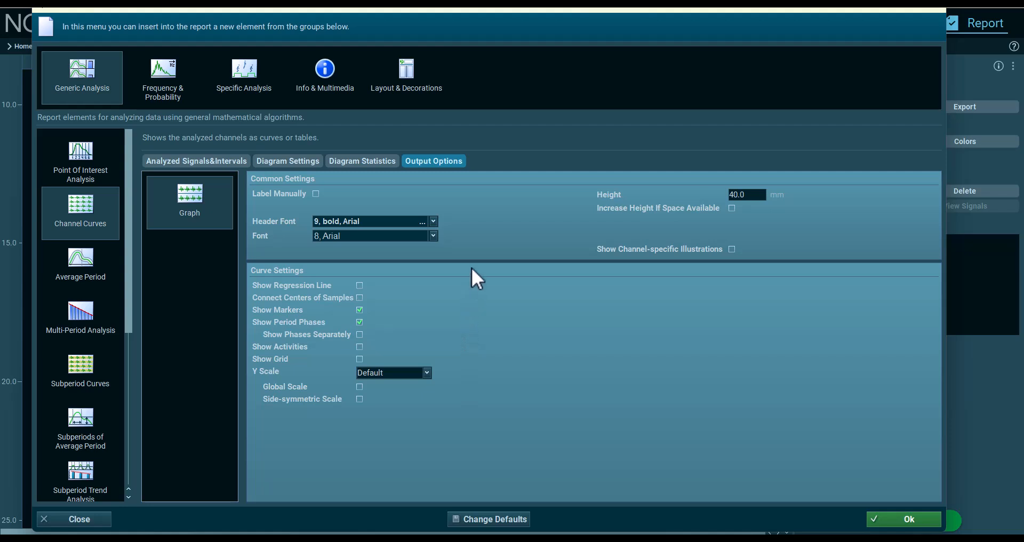
left_click(434, 92)
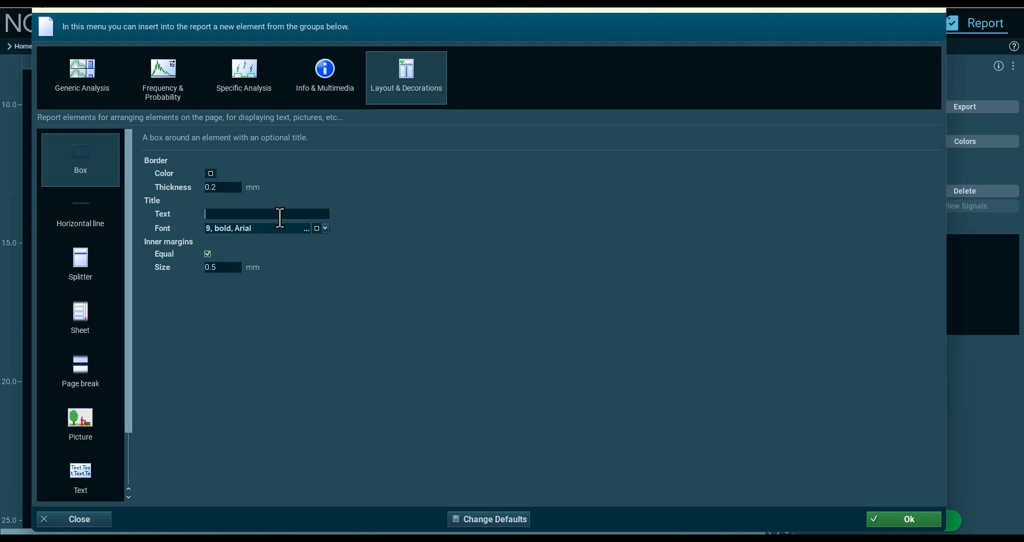
type("Bilateral")
Format the box title in 16-point bold Arial, colour it blue (RGB 0, 128, 192), and add the box to the report.
left_click(325, 229)
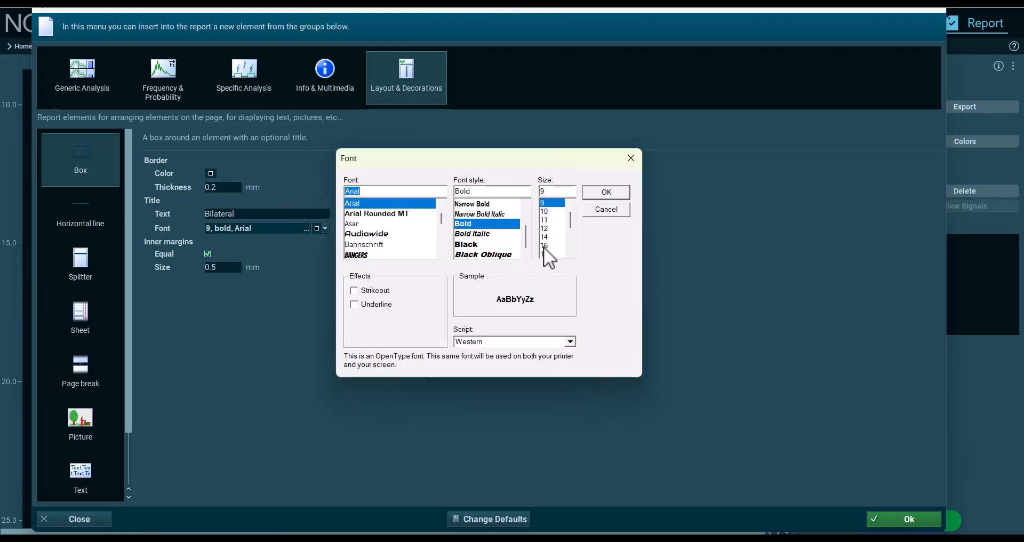
left_click(549, 245)
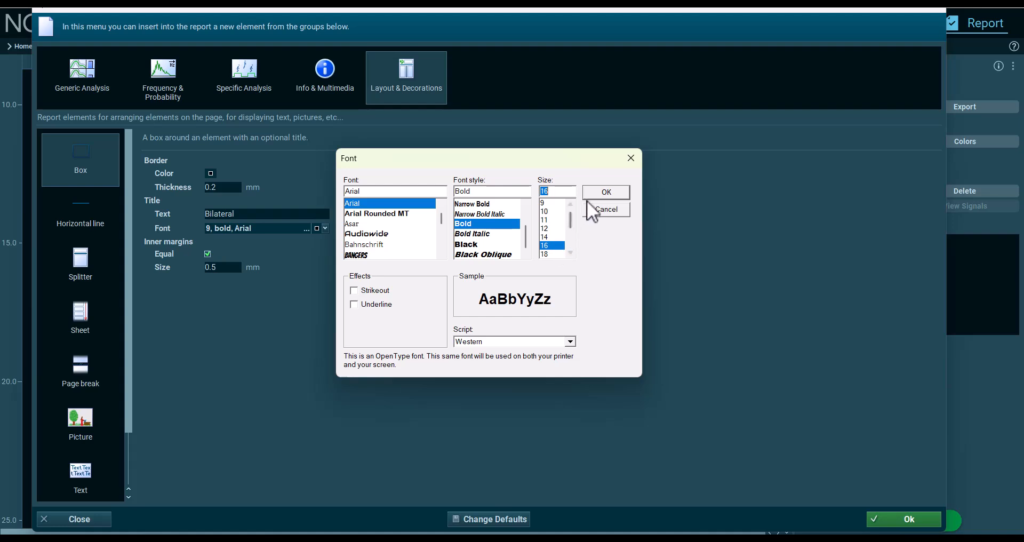
left_click(599, 195)
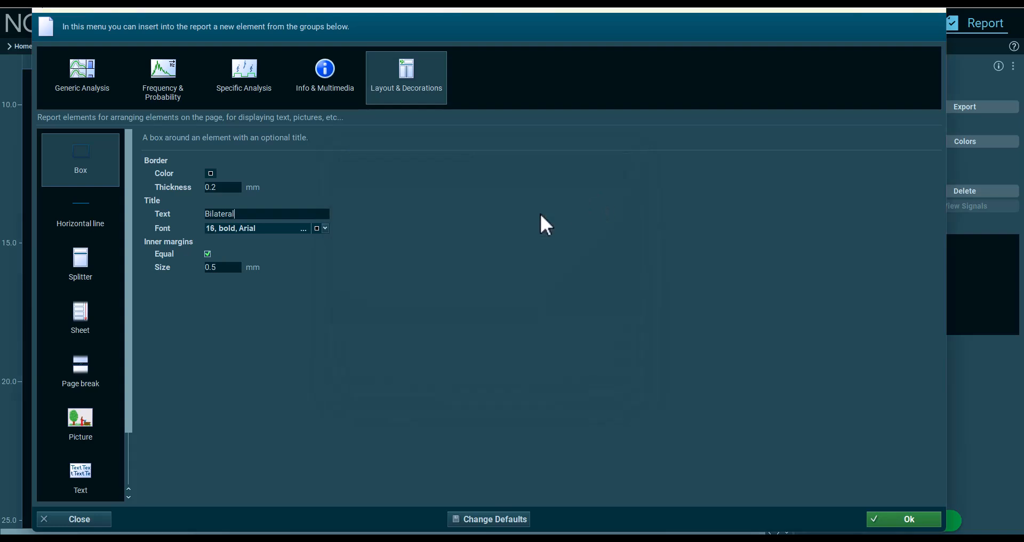
left_click(317, 229)
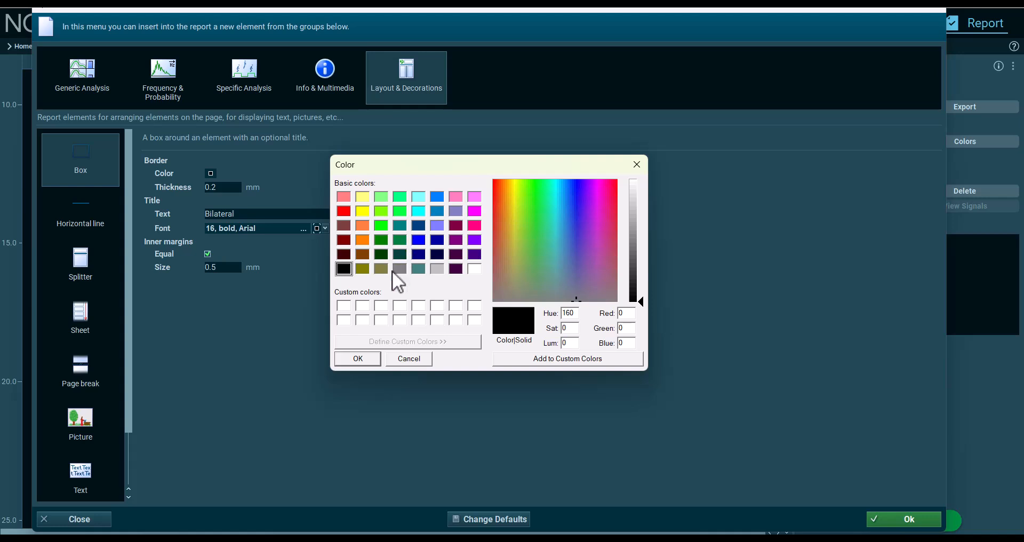
left_click(437, 214)
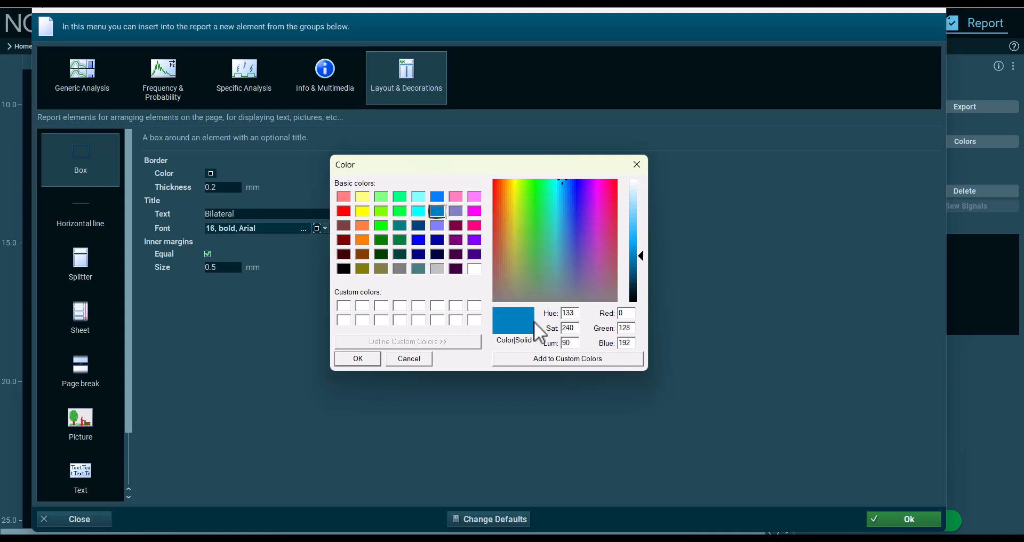
left_click(367, 356)
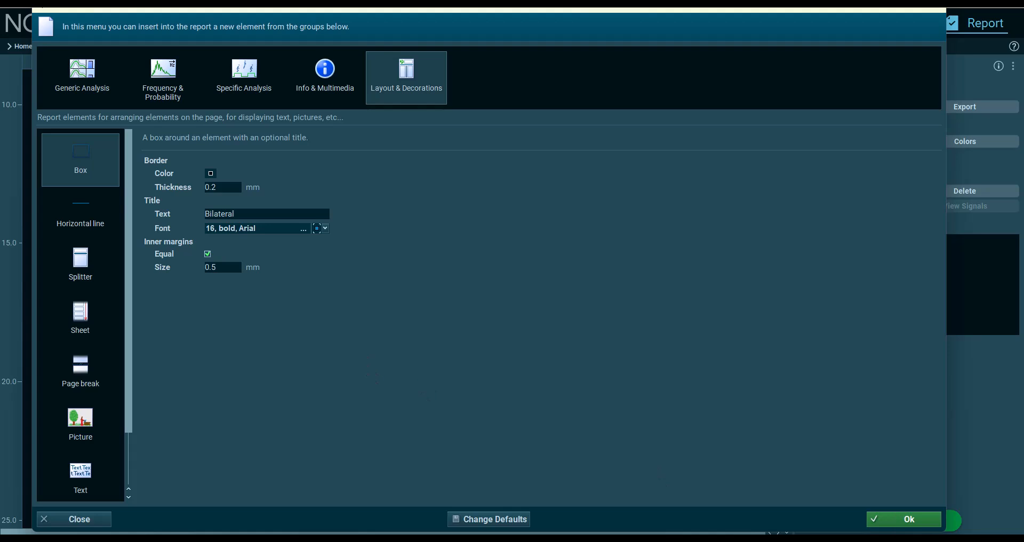
left_click(913, 520)
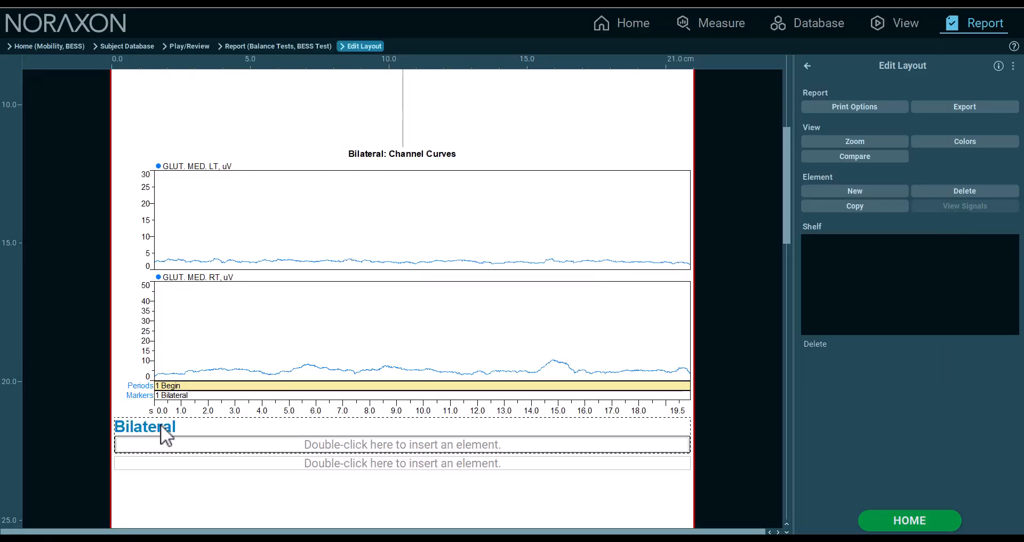
Examine how the empty Bilateral box is arranged relative to the channel curves and stance diagram above it.
left_click(382, 447)
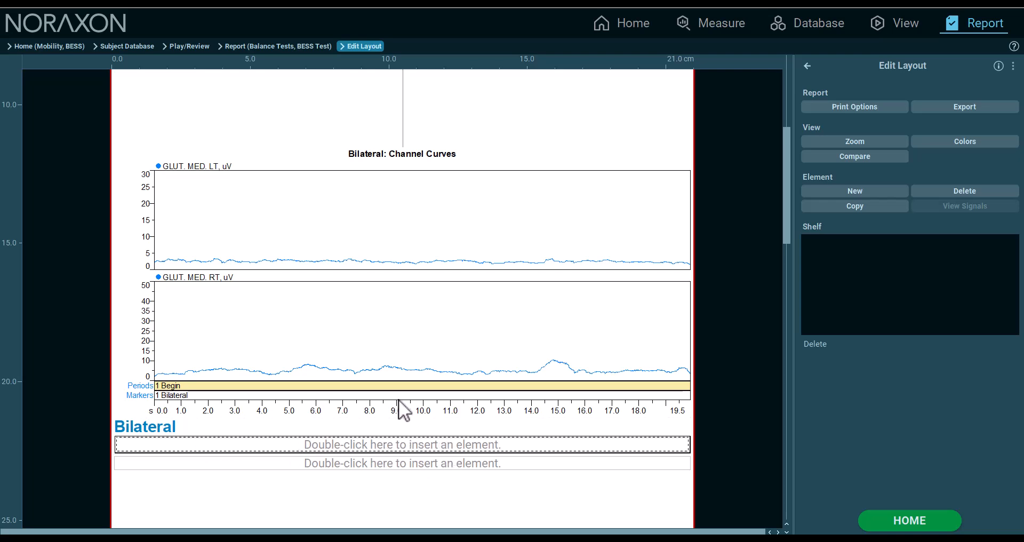
scroll(399, 401, "up", 1)
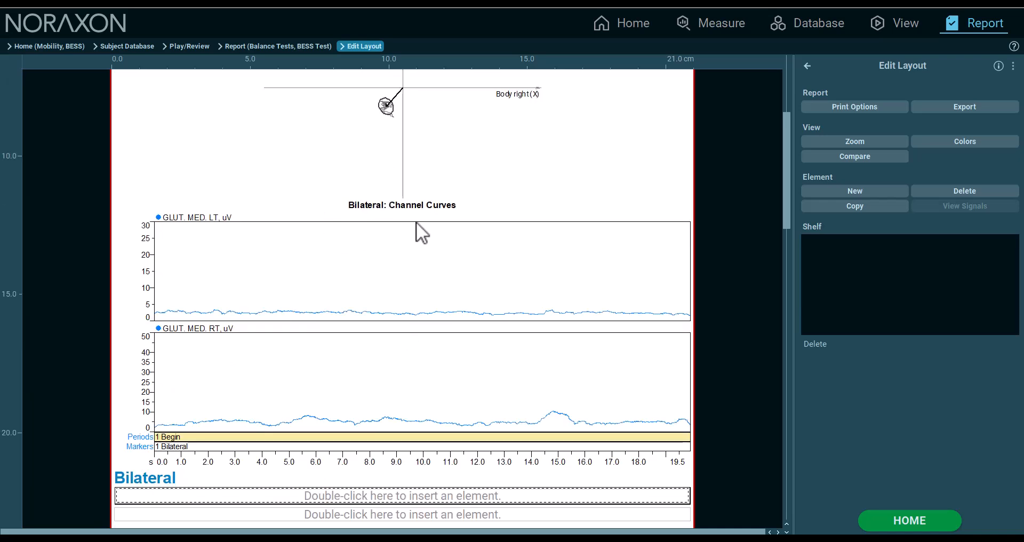
scroll(407, 240, "down", 1)
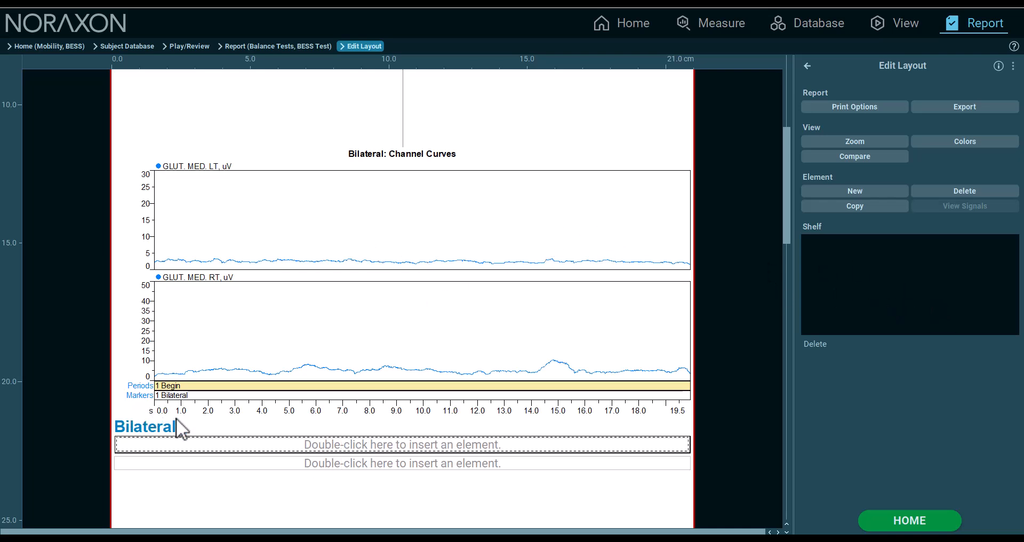
left_click(348, 280)
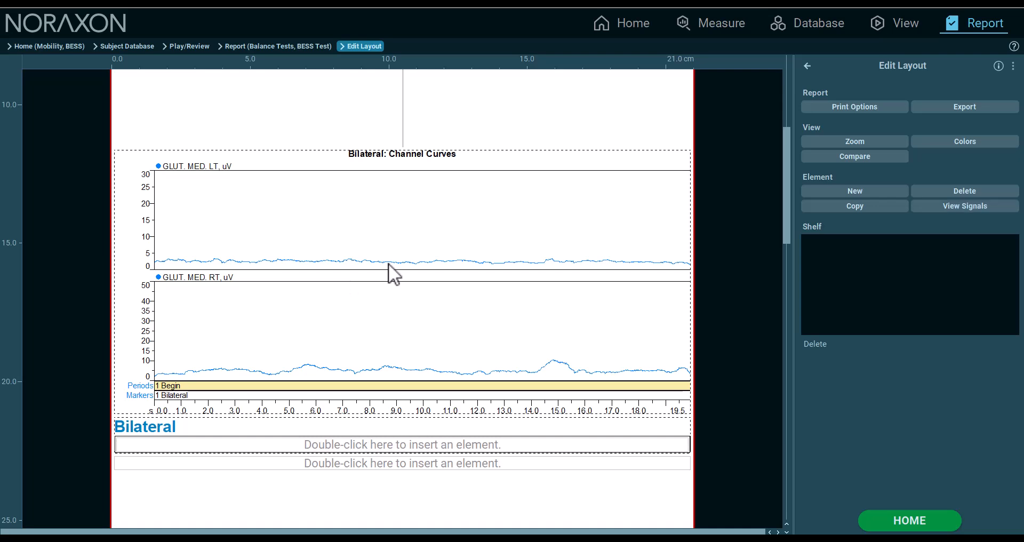
scroll(388, 263, "up", 2)
left_click(415, 157)
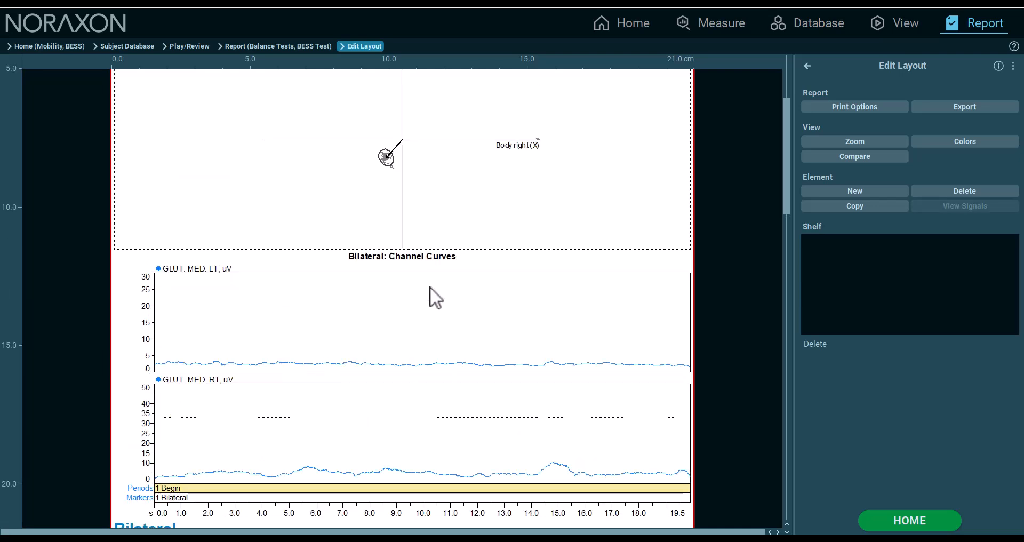
scroll(430, 287, "up", 2)
scroll(430, 286, "down", 3)
scroll(325, 236, "up", 1)
scroll(324, 236, "down", 1)
Move the channel curves to the shelf and place them inside the Bilateral box.
left_click(324, 235)
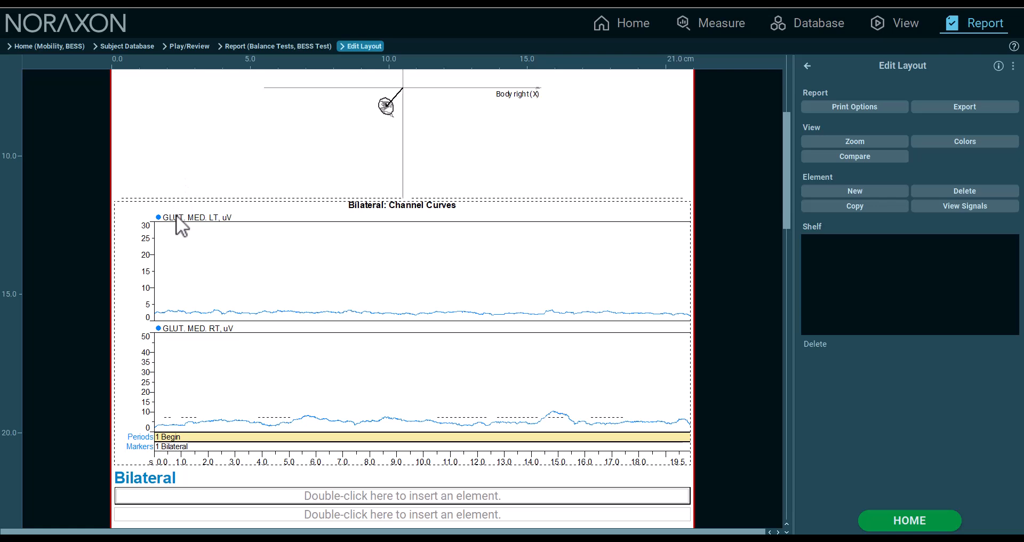
left_click_drag(180, 216, 879, 252)
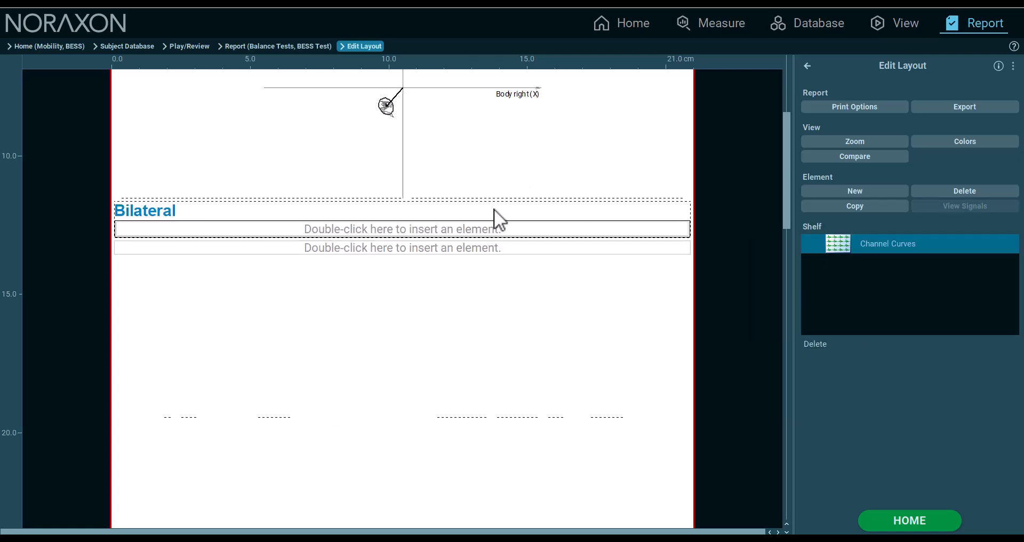
scroll(494, 209, "up", 2)
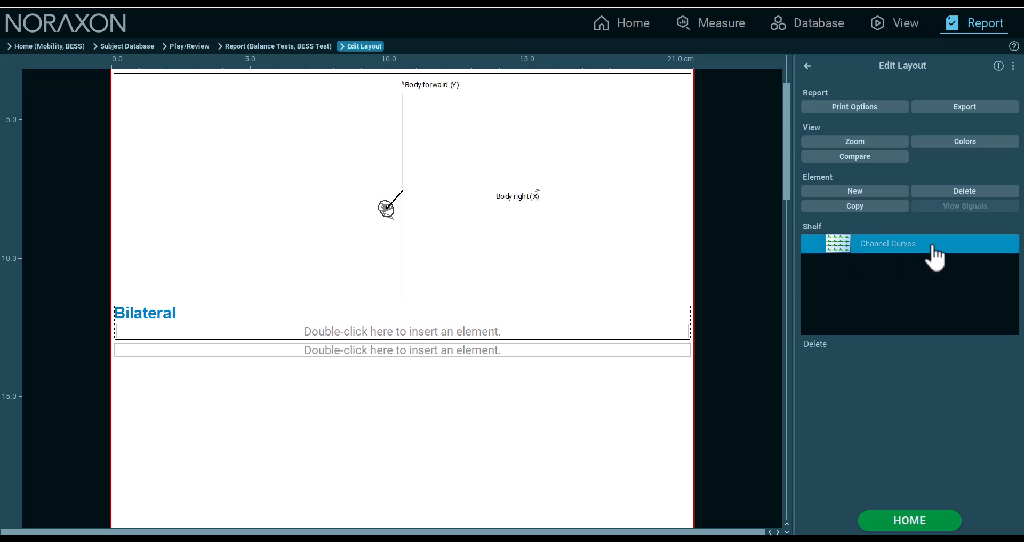
left_click_drag(936, 259, 525, 210)
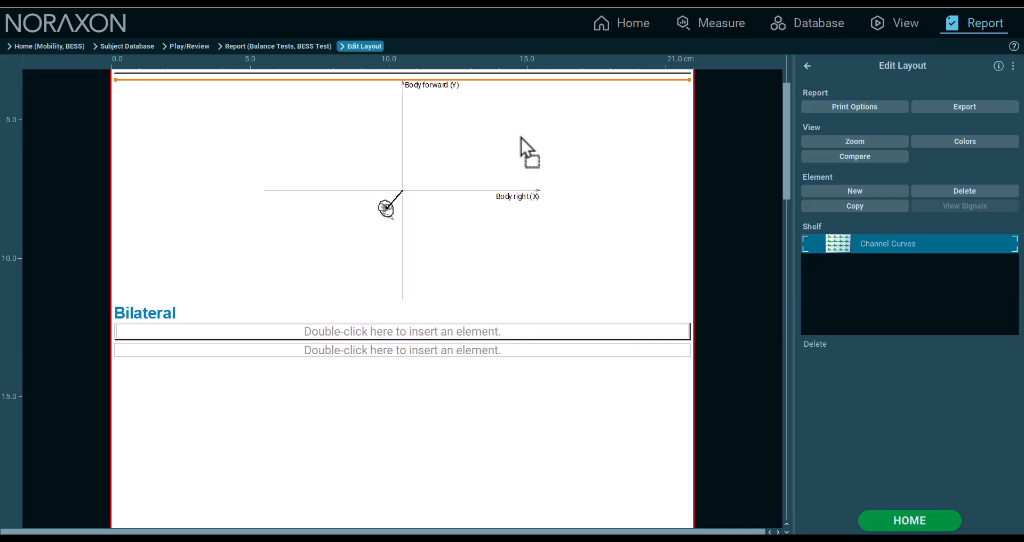
left_click_drag(523, 286, 517, 305)
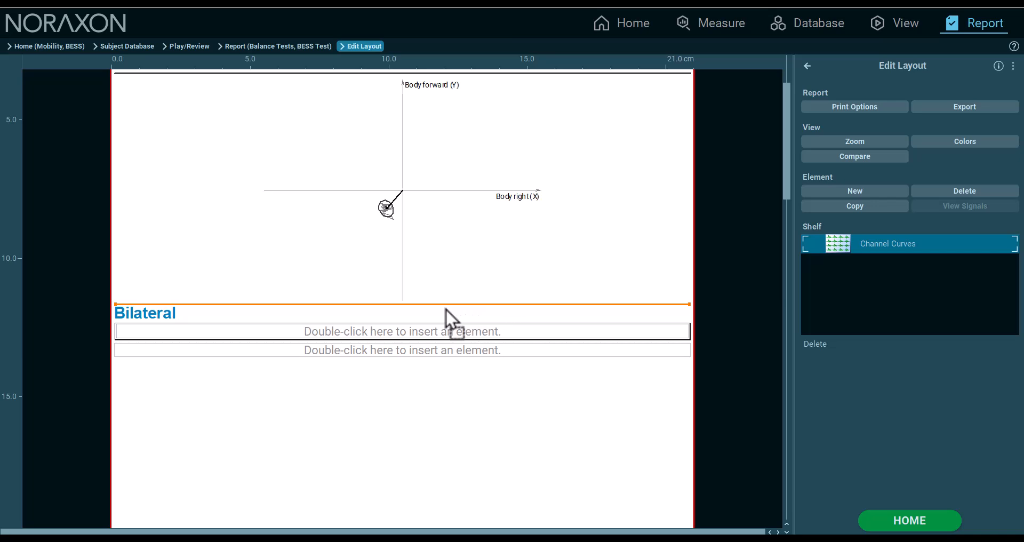
left_click_drag(466, 308, 566, 338)
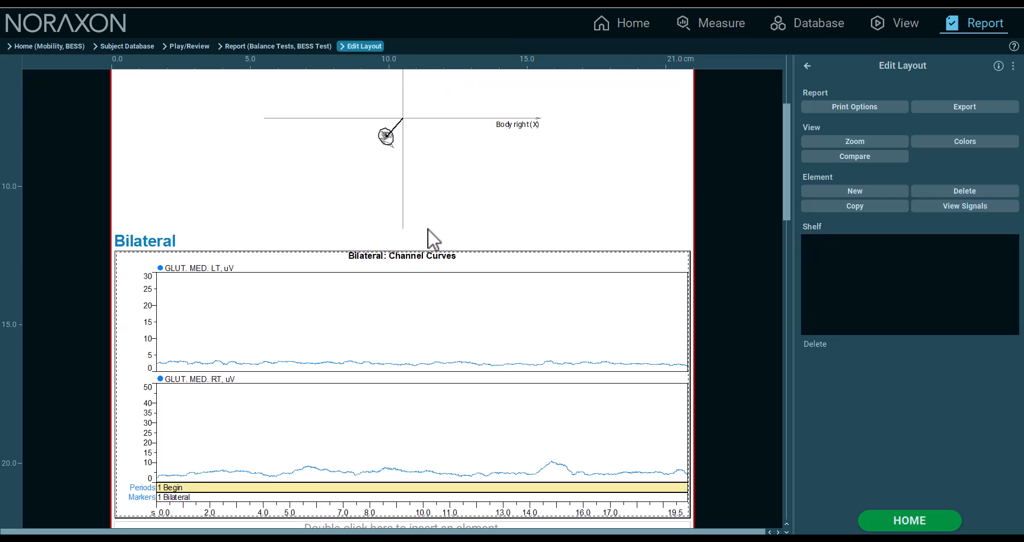
Move the stance diagram to the shelf and try to place it in the Bilateral box alongside the channel curves.
scroll(421, 212, "up", 1)
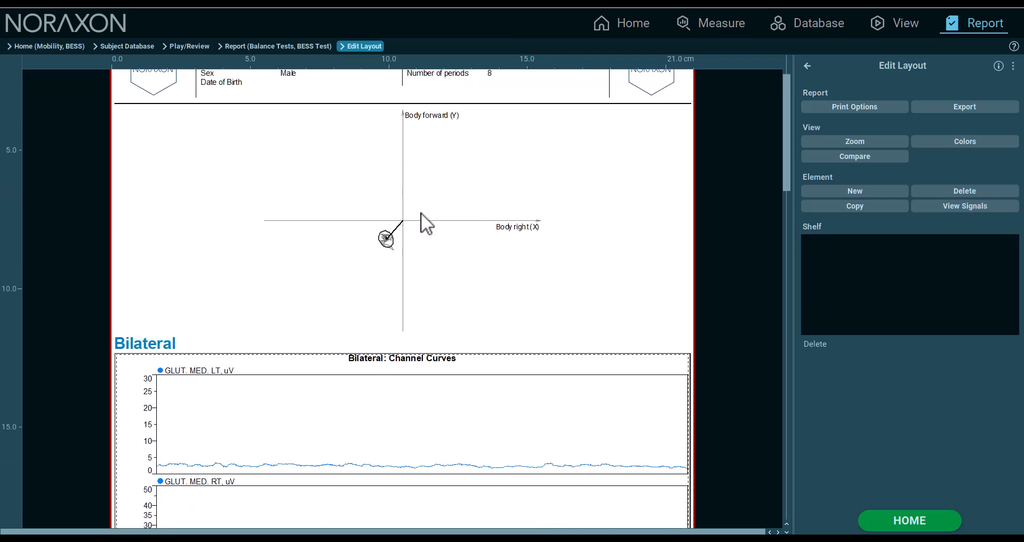
left_click(389, 148)
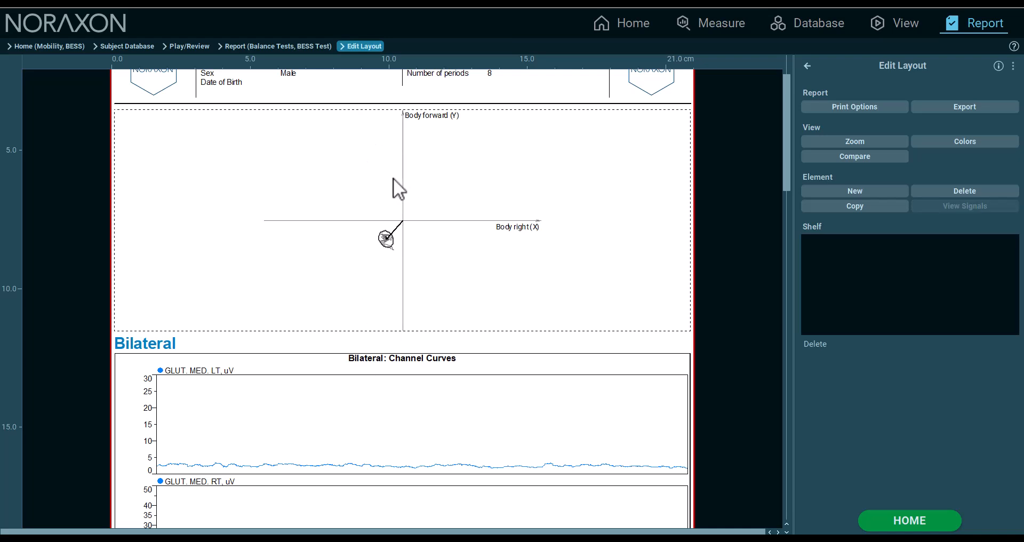
left_click_drag(389, 147, 850, 323)
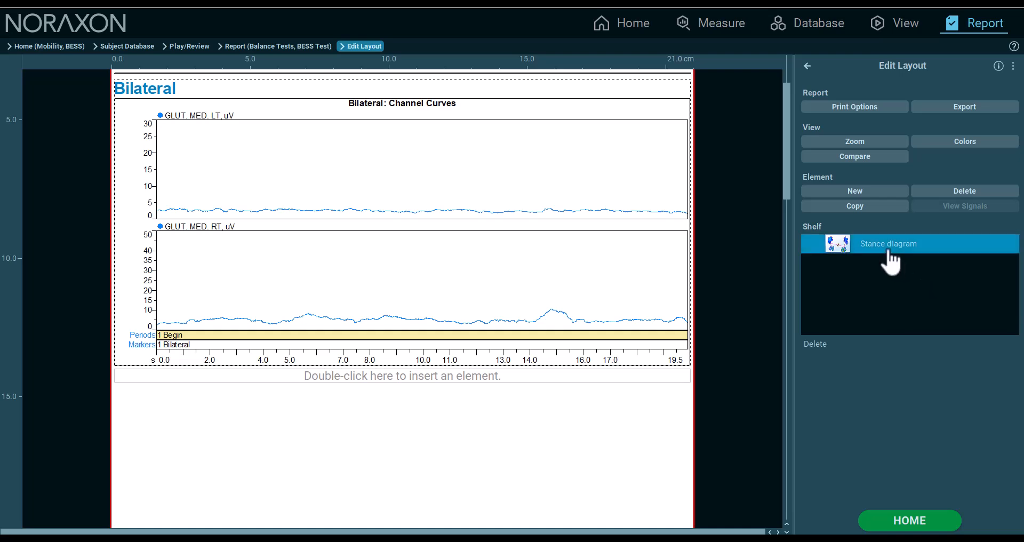
left_click_drag(827, 248, 533, 277)
left_click_drag(541, 390, 615, 144)
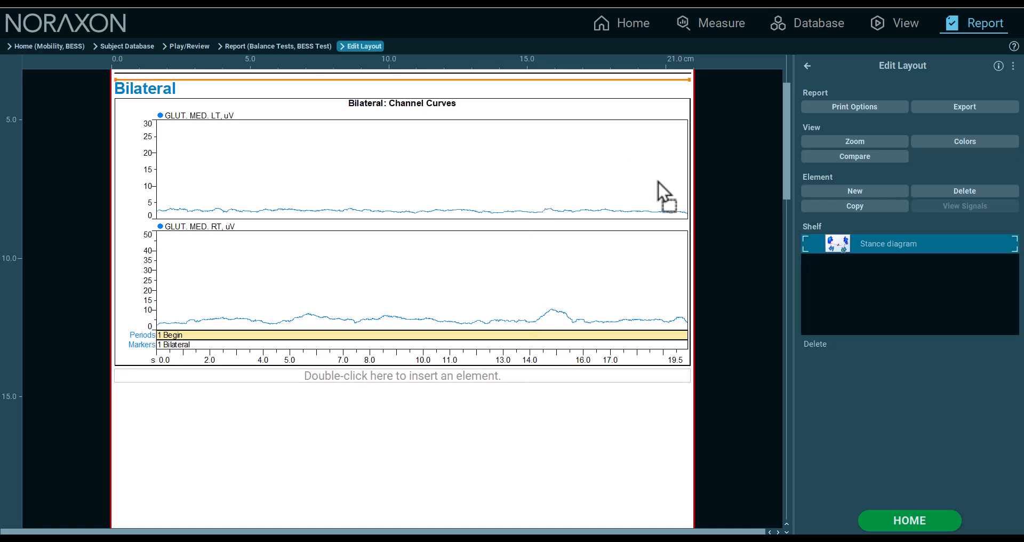
left_click_drag(831, 262, 823, 294)
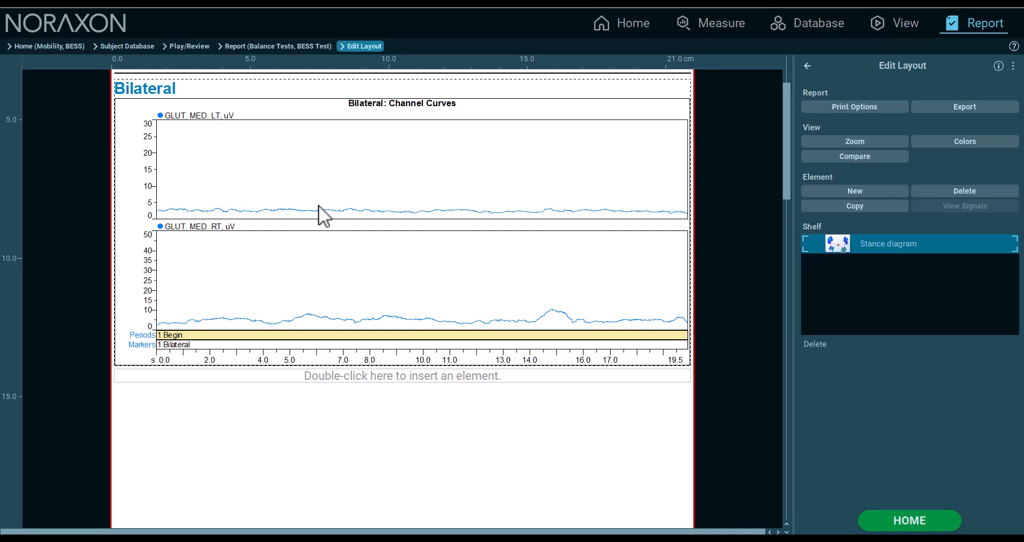
Move the channel curves out of the Bilateral box onto the shelf and insert a Sheet element in the box.
left_click(295, 188)
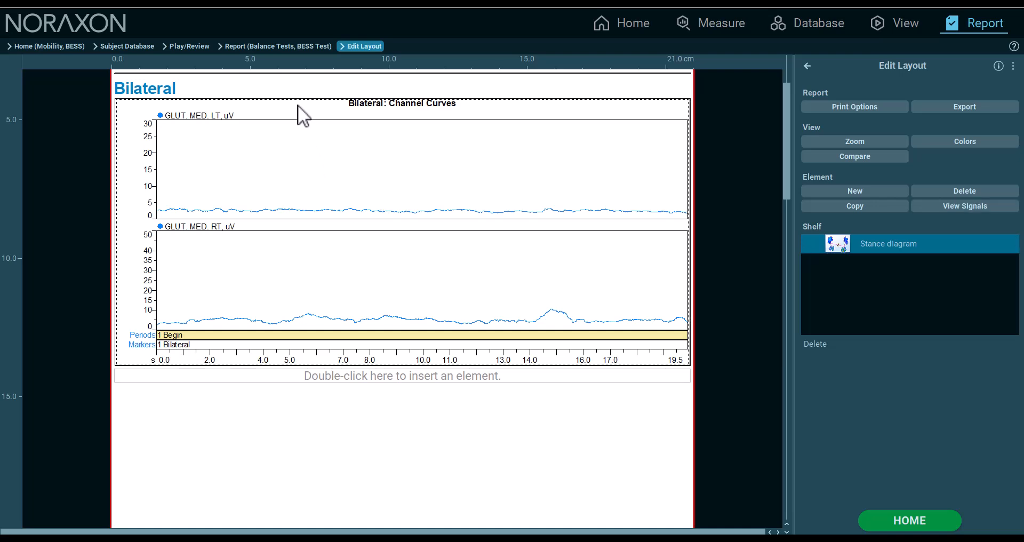
left_click_drag(371, 117, 902, 287)
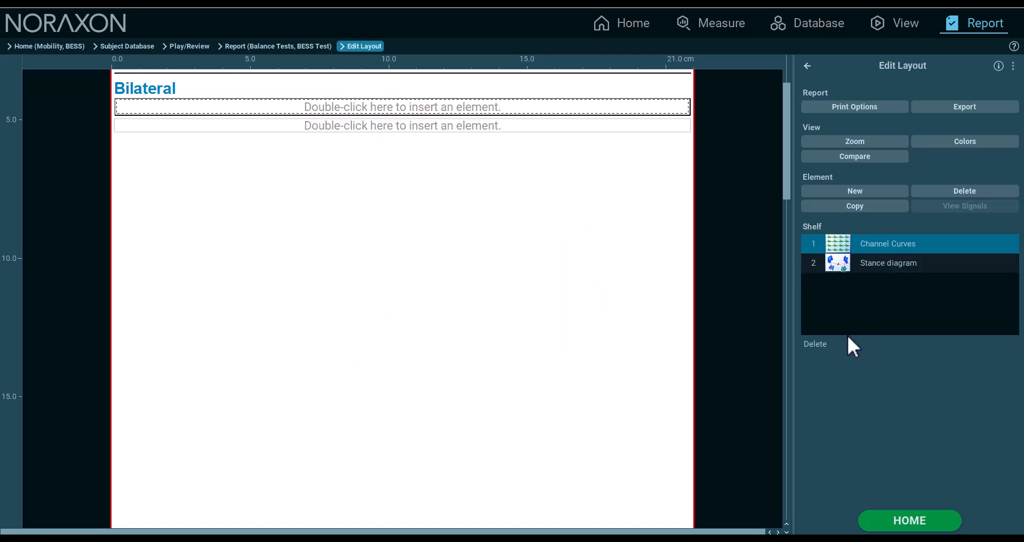
double_click(408, 111)
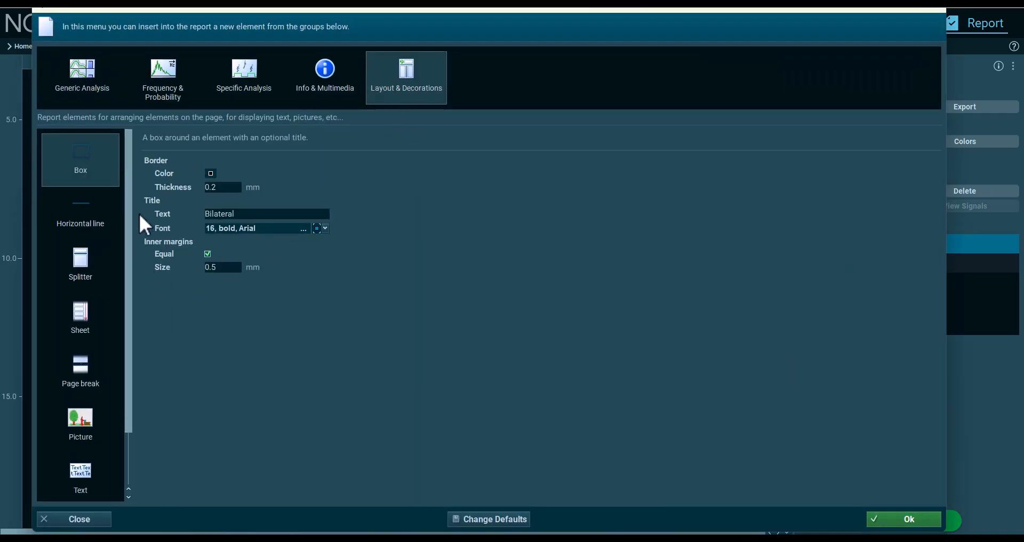
left_click(81, 326)
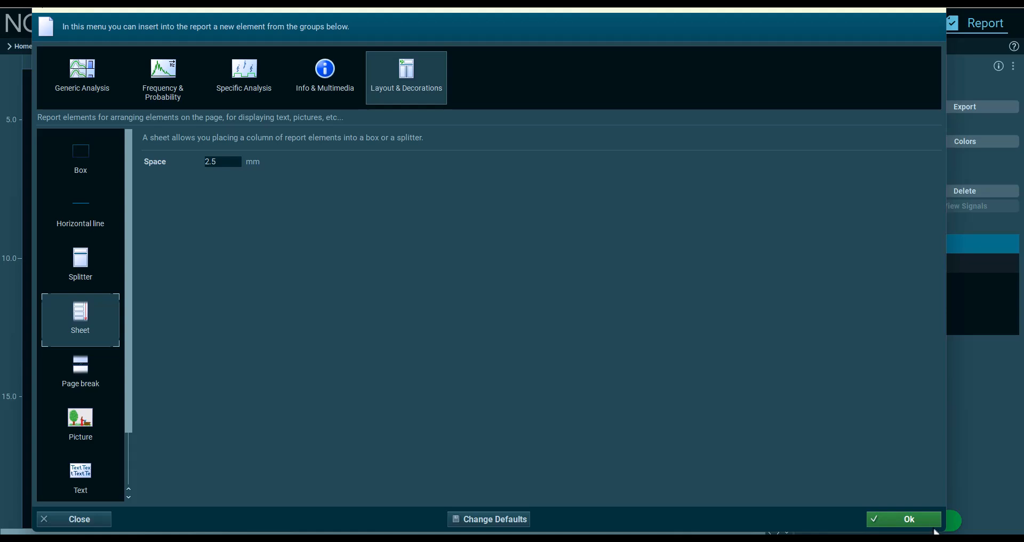
left_click(907, 519)
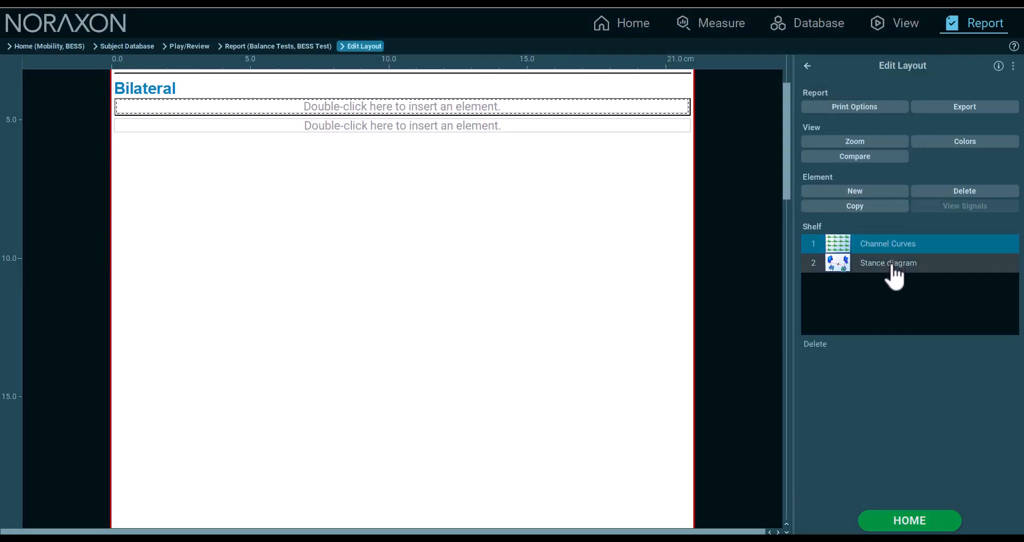
Place the stance diagram in the Bilateral box's sheet with the channel curves below it, and check the stacked layout.
left_click_drag(889, 264, 514, 107)
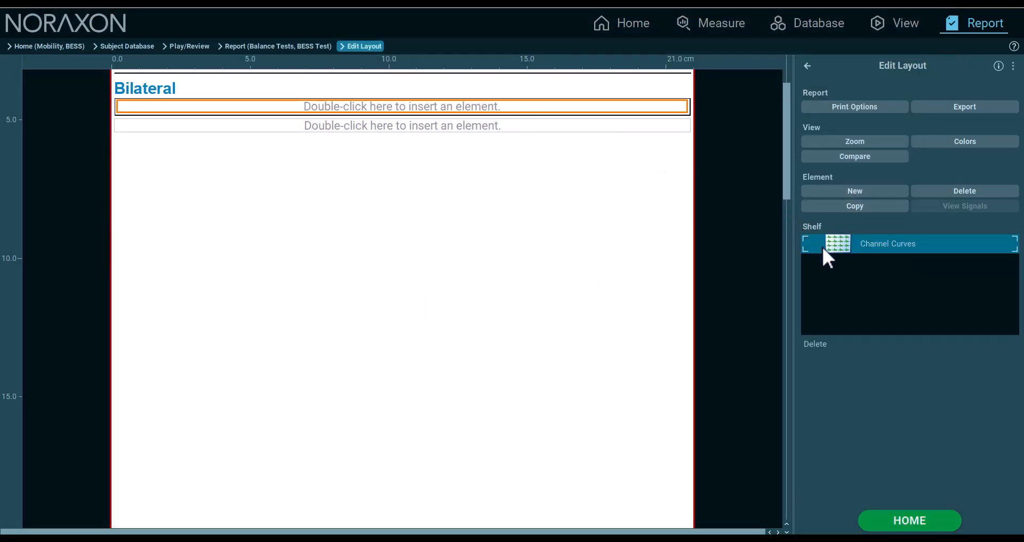
left_click_drag(863, 246, 674, 337)
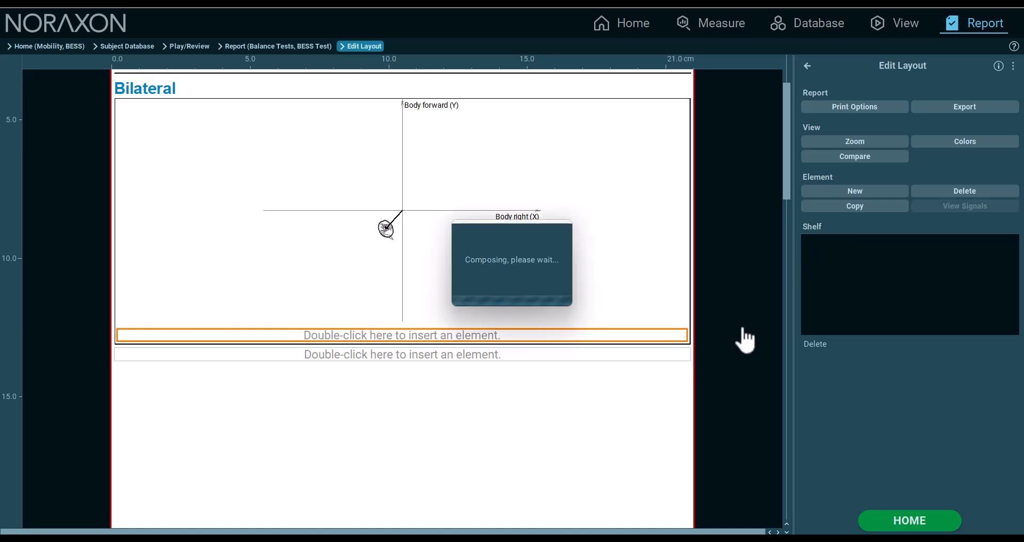
scroll(299, 242, "down", 3)
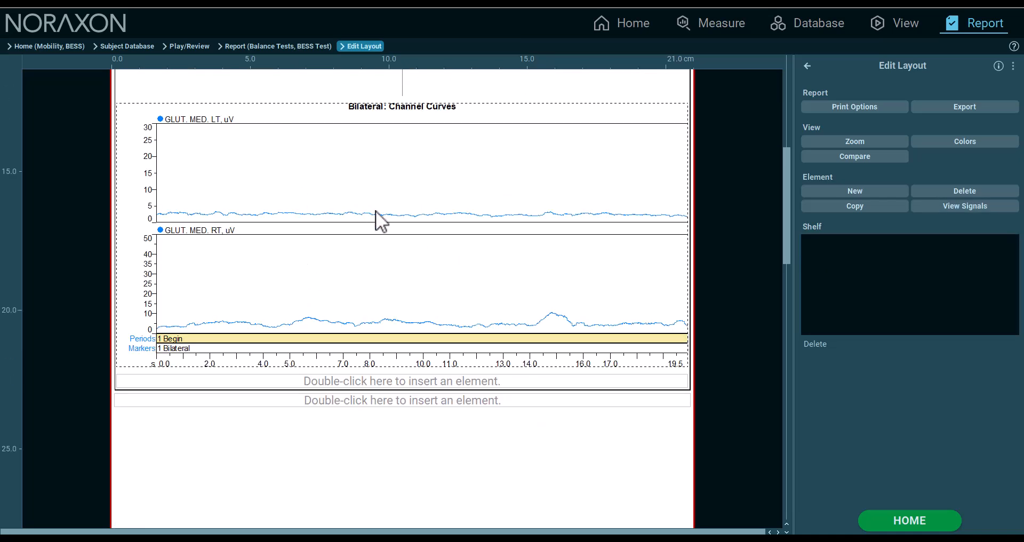
scroll(396, 212, "up", 4)
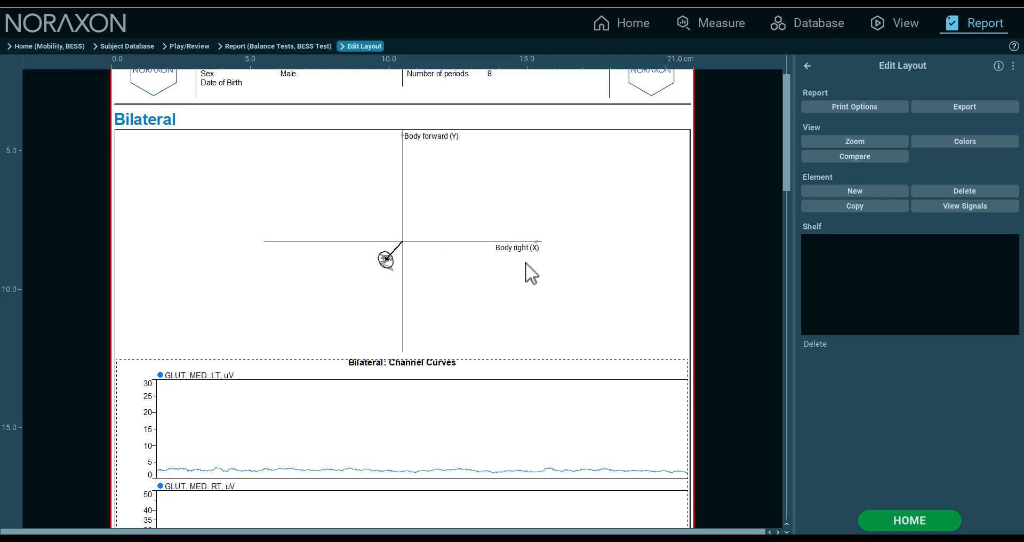
Move the stance diagram and the channel curves from the Bilateral box's sheet back to the shelf.
left_click(451, 241)
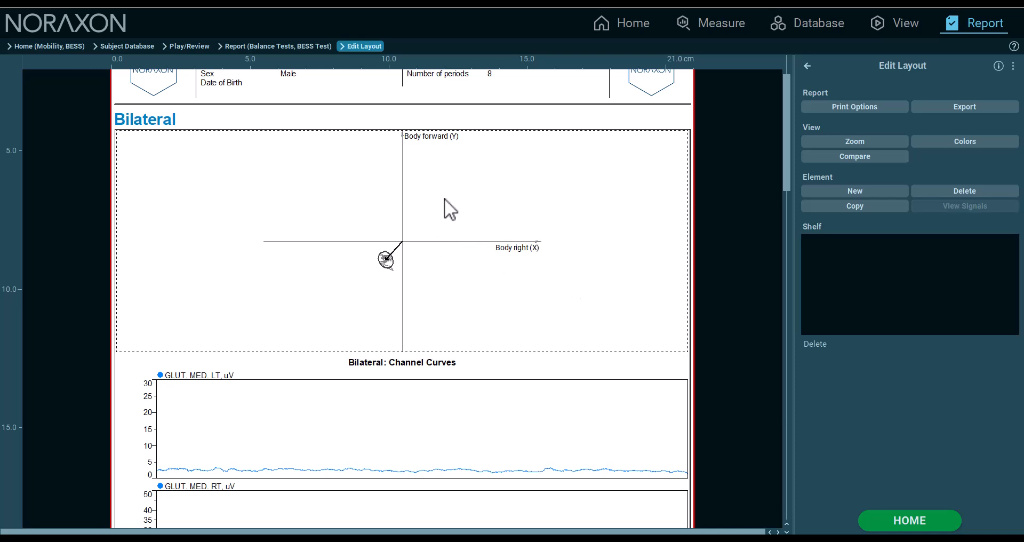
left_click_drag(446, 199, 843, 316)
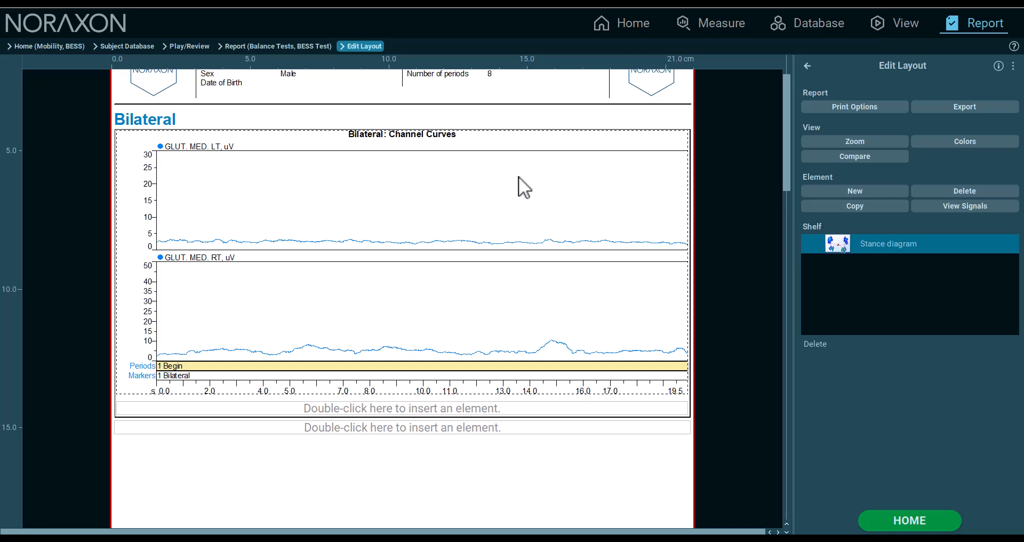
left_click_drag(518, 177, 955, 329)
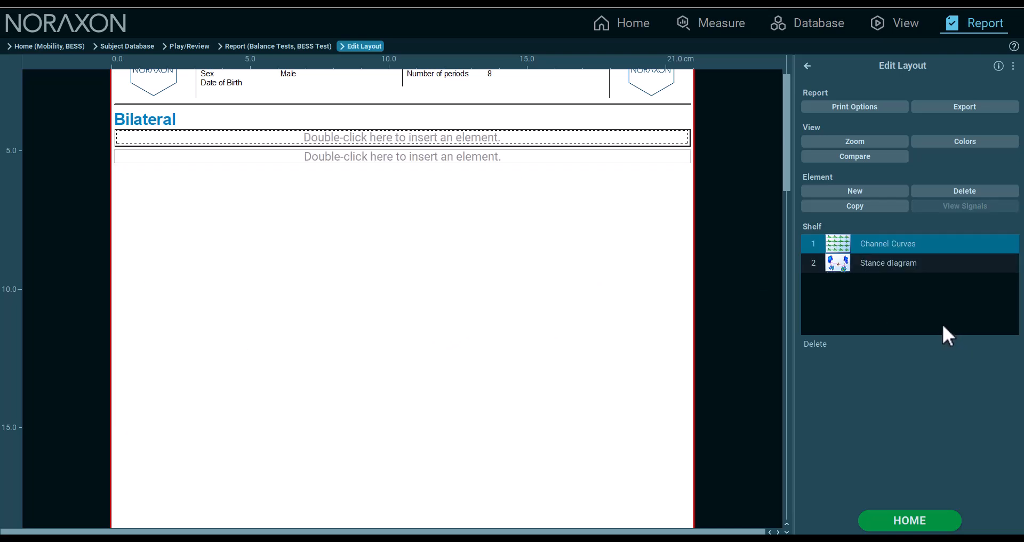
Insert a left-edge splitter in the Bilateral sheet, placing the stance diagram in its left cell and the channel curves in its right.
double_click(559, 140)
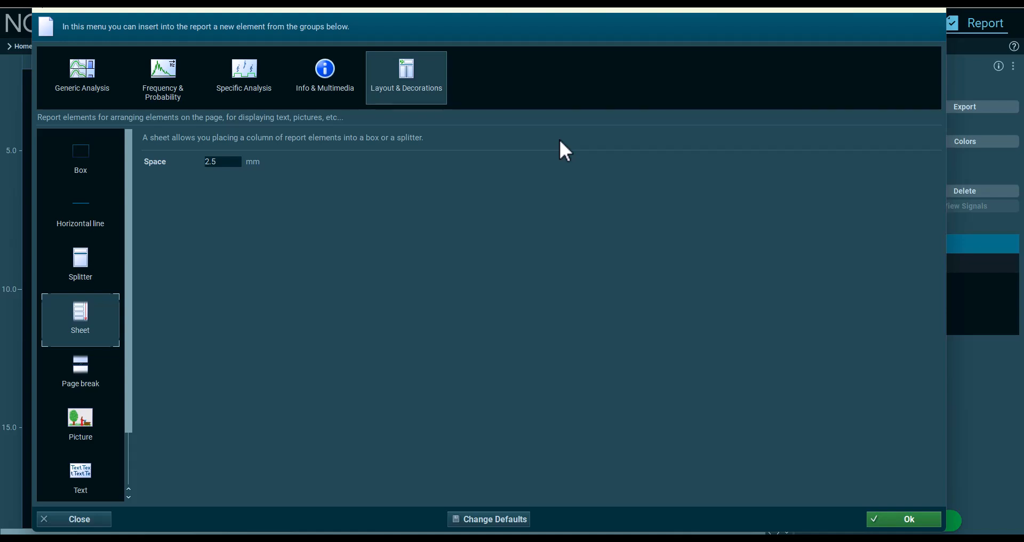
left_click(100, 261)
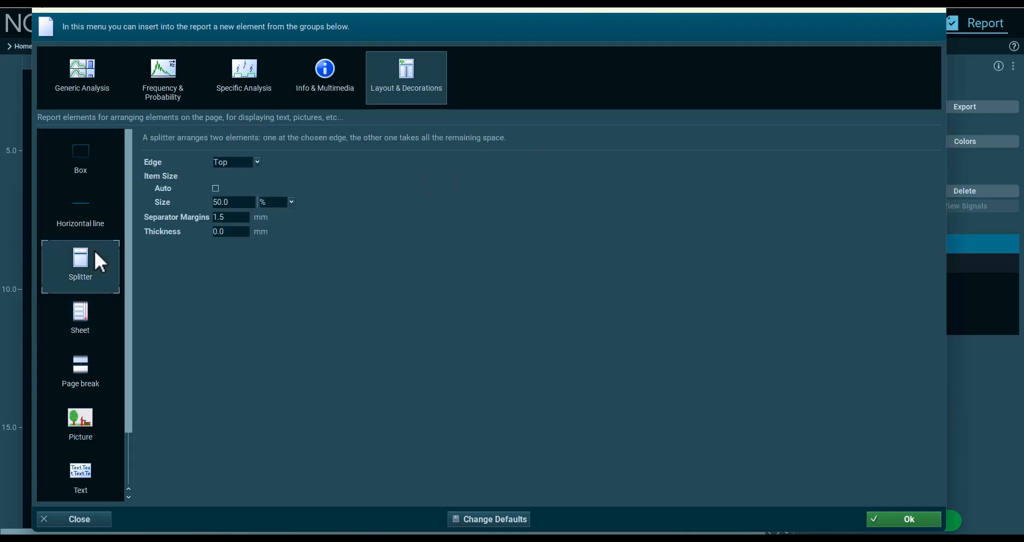
left_click(257, 162)
left_click(248, 176)
left_click(929, 520)
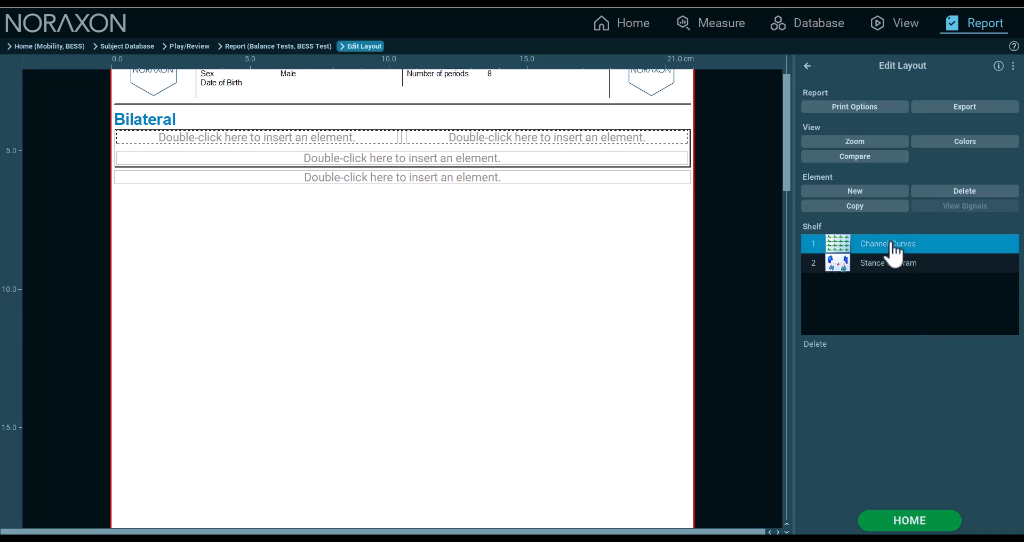
left_click_drag(826, 247, 581, 137)
left_click_drag(875, 245, 337, 234)
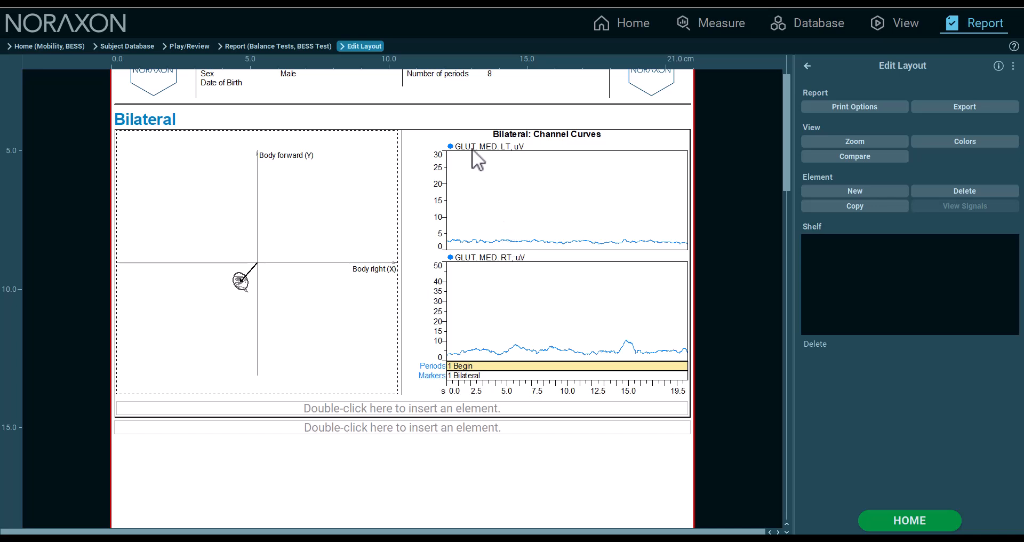
Move the channel curves and the stance diagram back to the shelf and delete the two-part splitter from the Bilateral sheet.
left_click_drag(555, 146, 931, 309)
key("Delete")
left_click_drag(338, 153, 887, 290)
key("Delete")
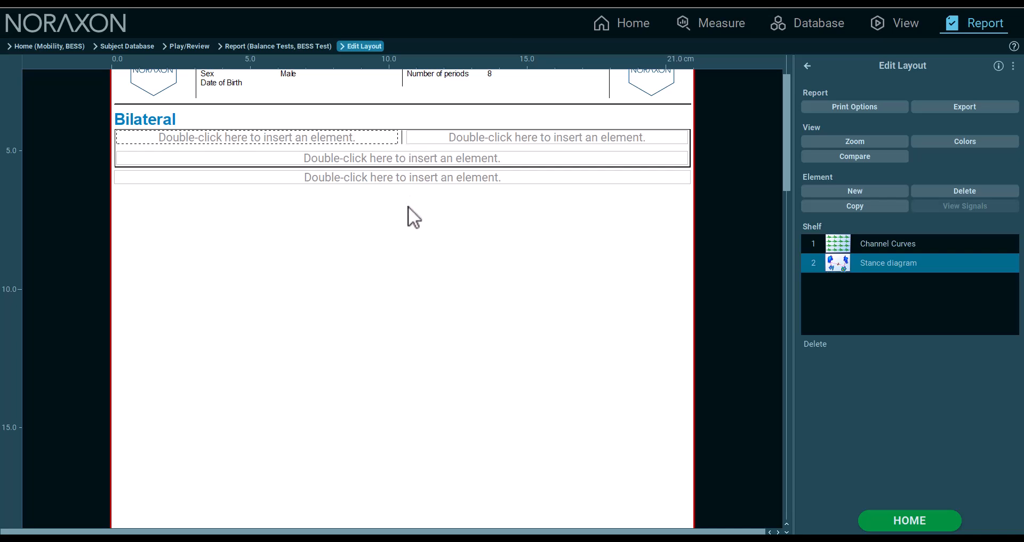
left_click(406, 139)
right_click(405, 136)
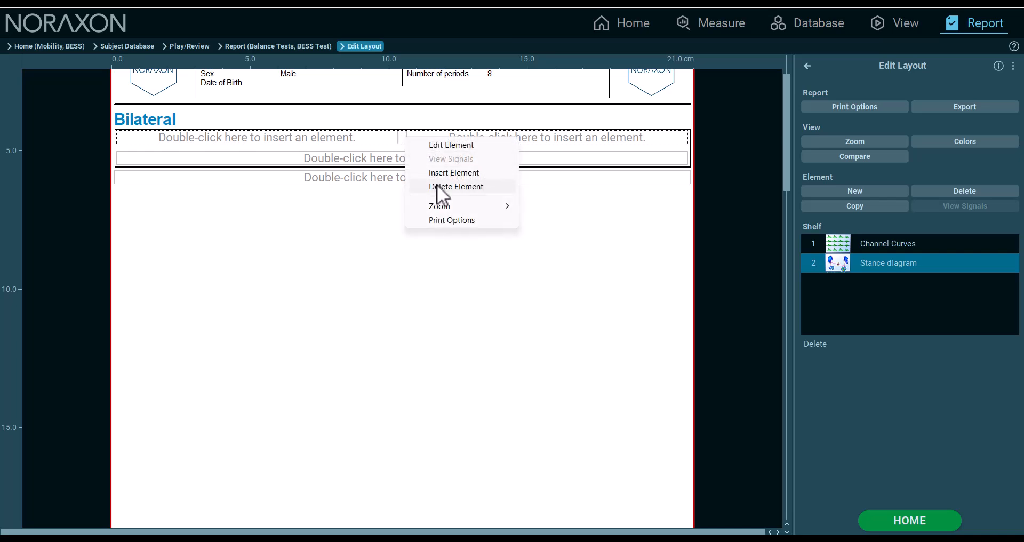
left_click(441, 188)
left_click(549, 293)
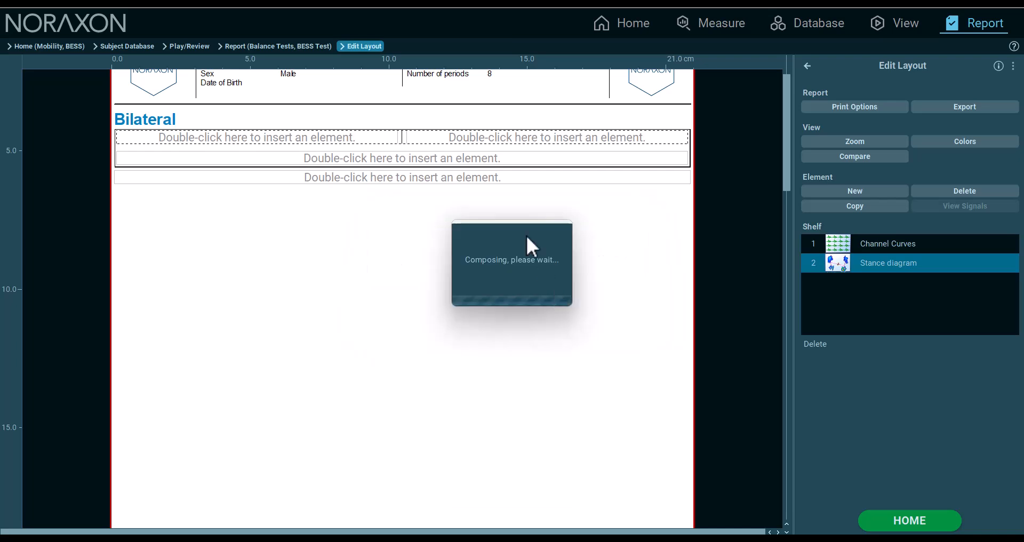
Insert a left-edge splitter in the Bilateral sheet with its left cell sized to about 33%.
double_click(459, 140)
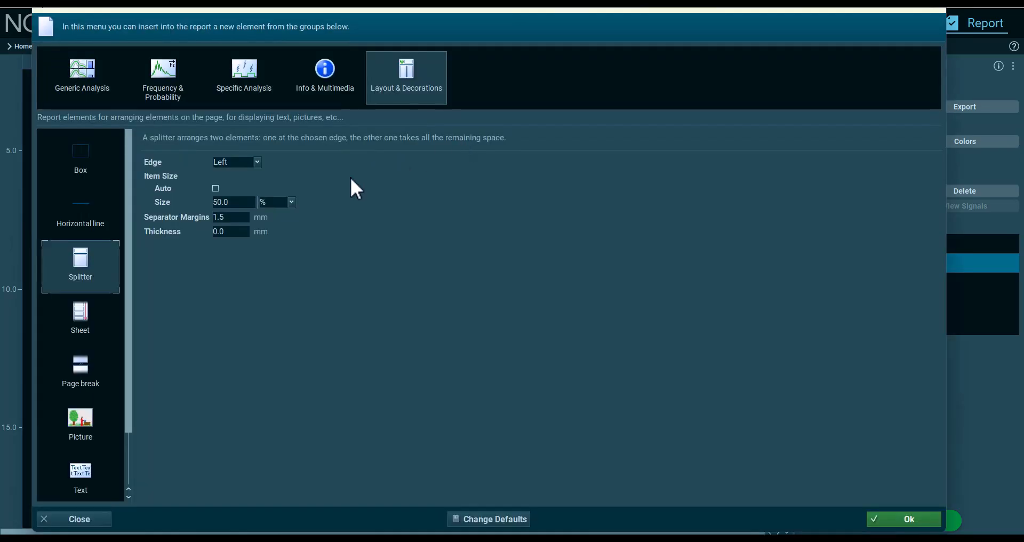
key("Escape")
double_click(227, 202)
type("3.50")
key("BackSpace")
key("BackSpace")
key("BackSpace")
type("3.3")
left_click(888, 520)
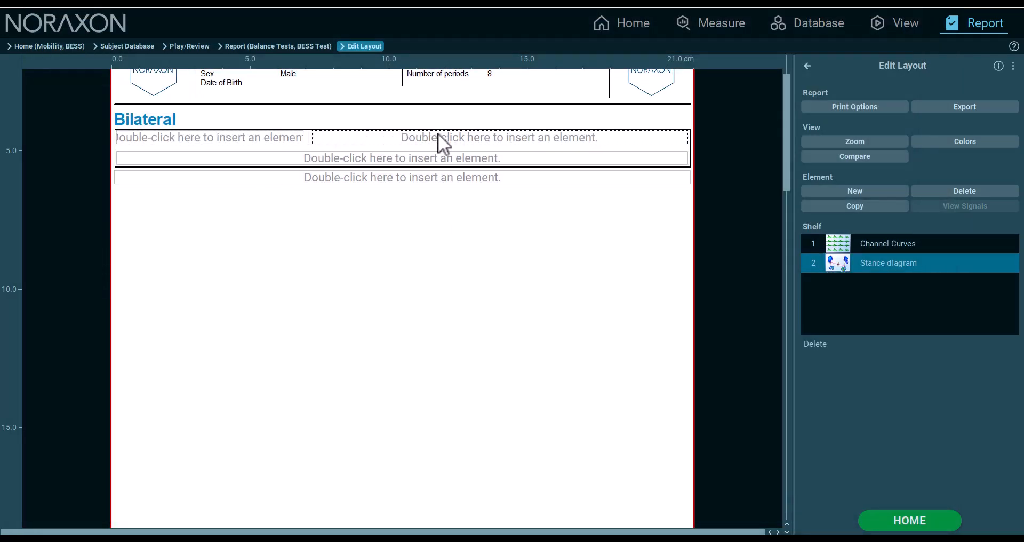
Insert a second left-edge splitter sized 50% in the wider right cell to make three columns.
double_click(510, 139)
type("5")
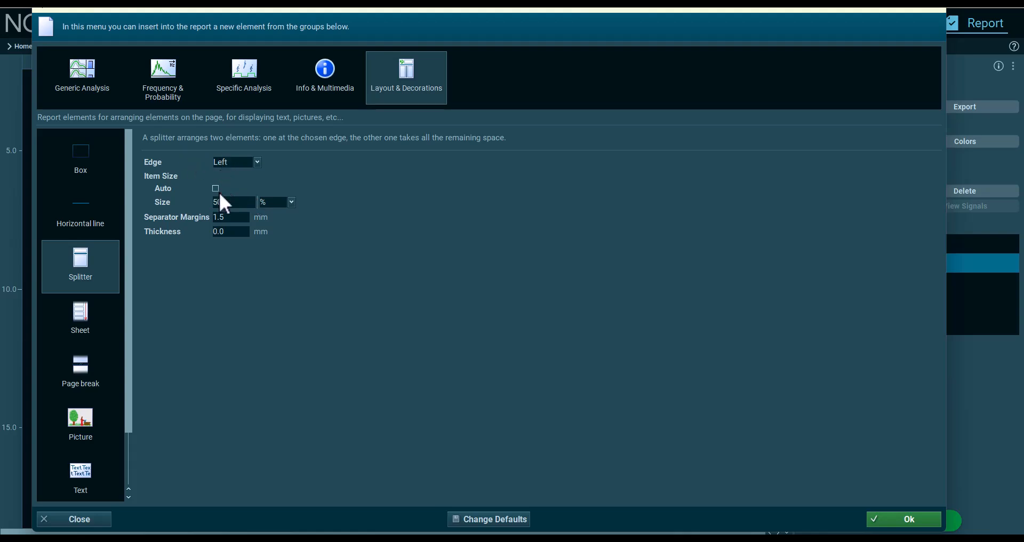
type("0")
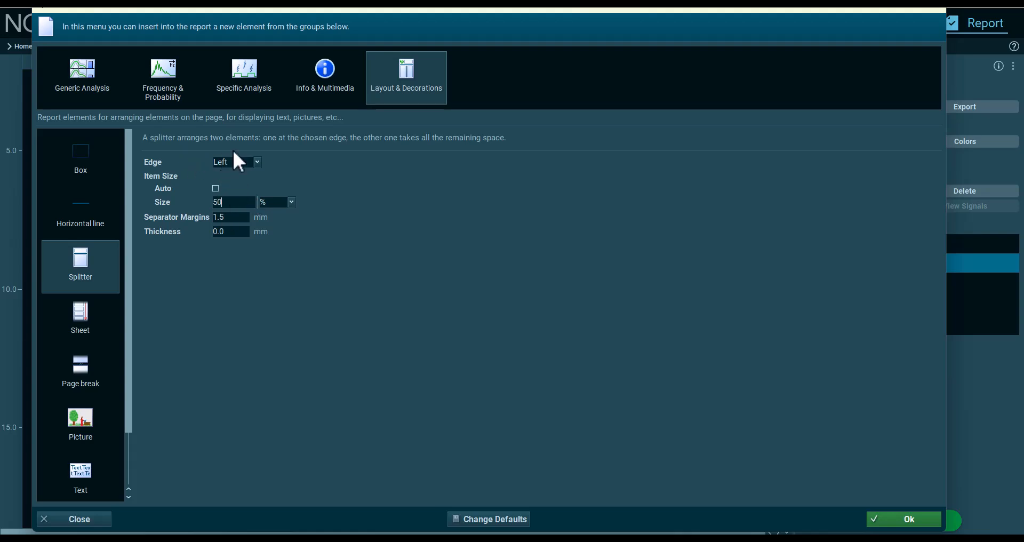
left_click(905, 520)
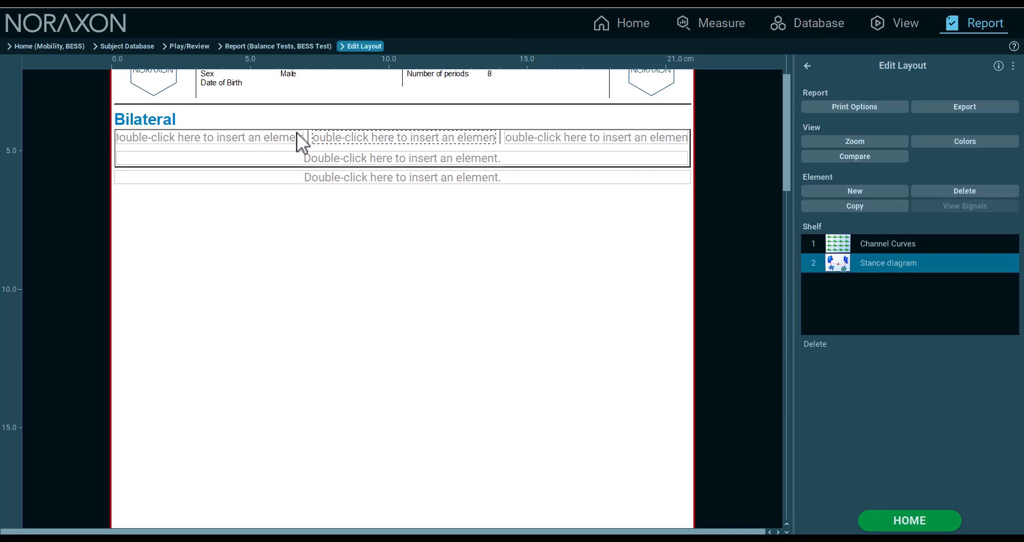
Place the stance diagram in the middle column and the channel curves in the right column of the Bilateral box.
left_click(539, 139)
left_click_drag(856, 269, 462, 136)
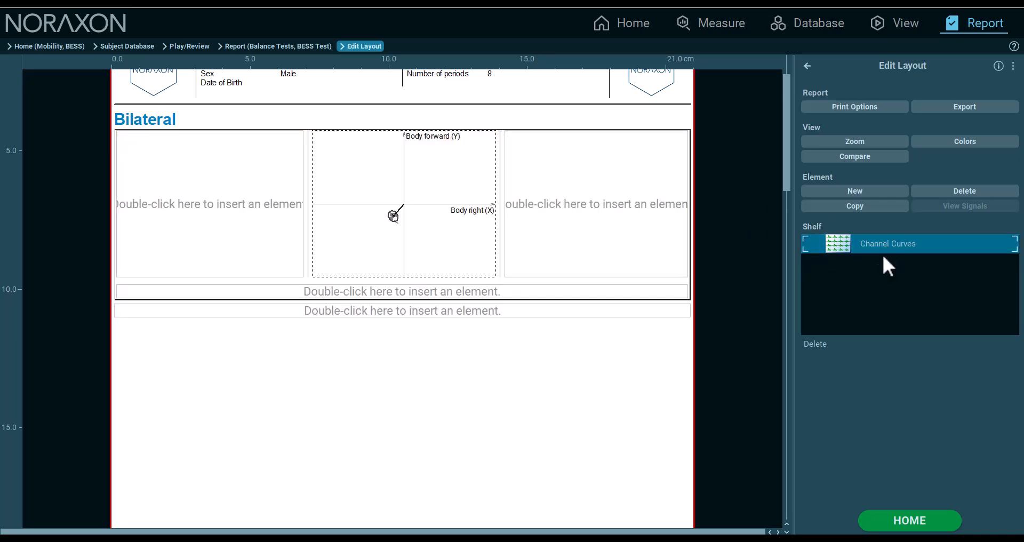
left_click_drag(880, 246, 663, 239)
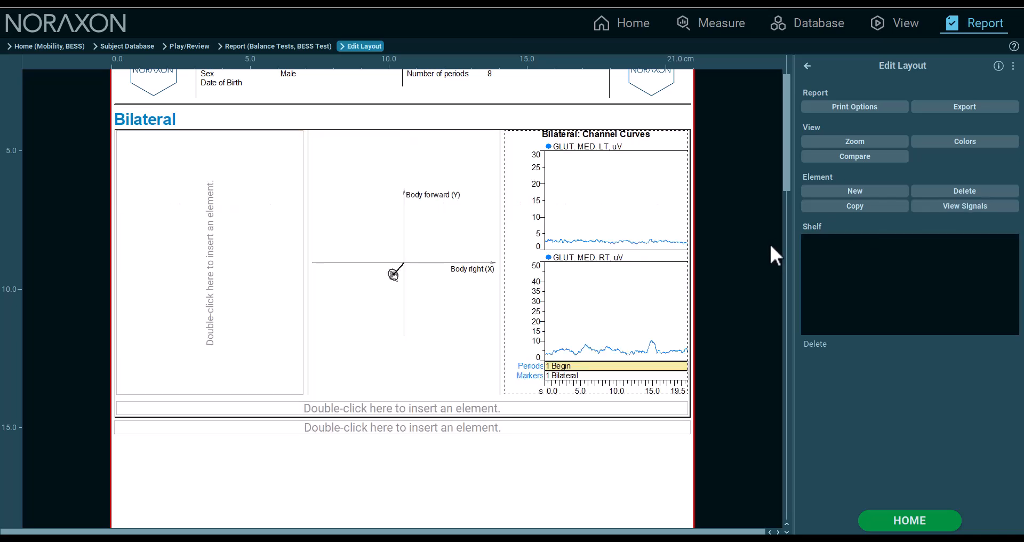
Insert a Video element in the left column showing a picture at 50 percent of each period, with Activity set to Bilateral.
double_click(267, 173)
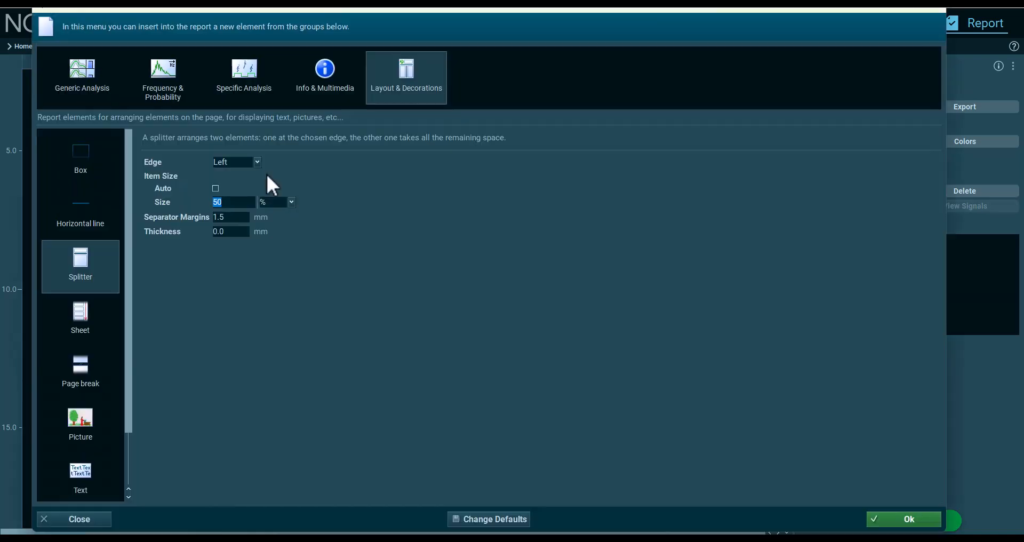
left_click(323, 103)
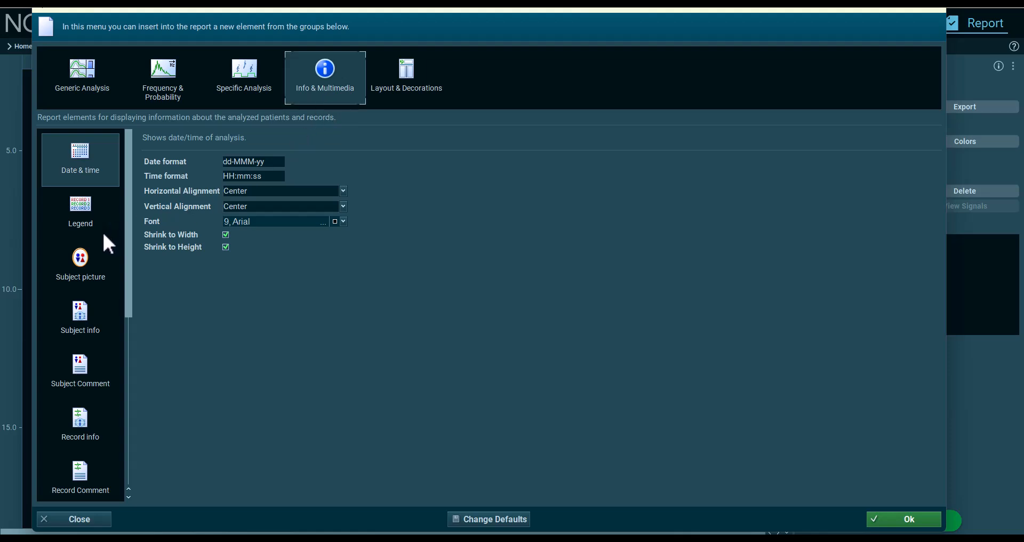
scroll(102, 229, "down", 2)
scroll(98, 204, "down", 4)
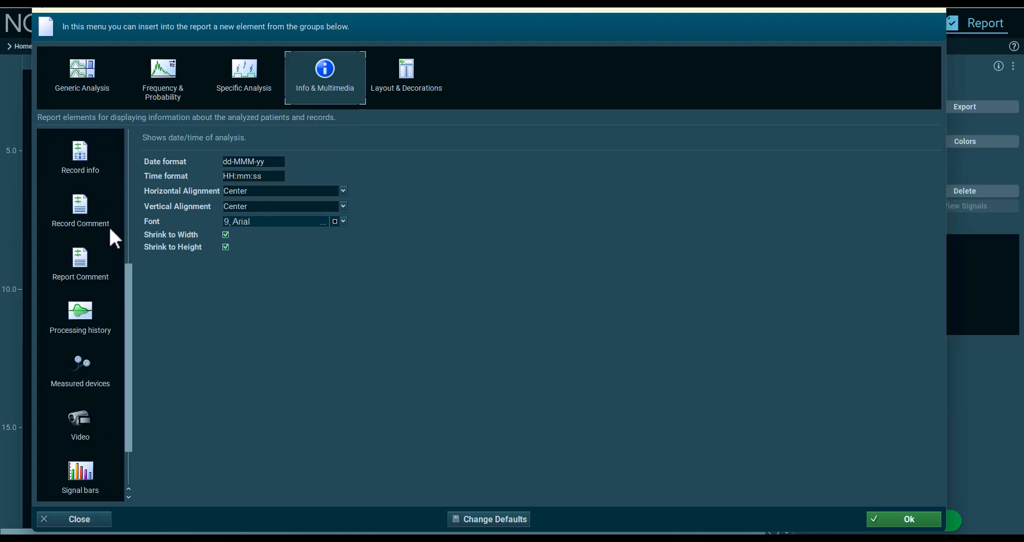
scroll(111, 230, "up", 4)
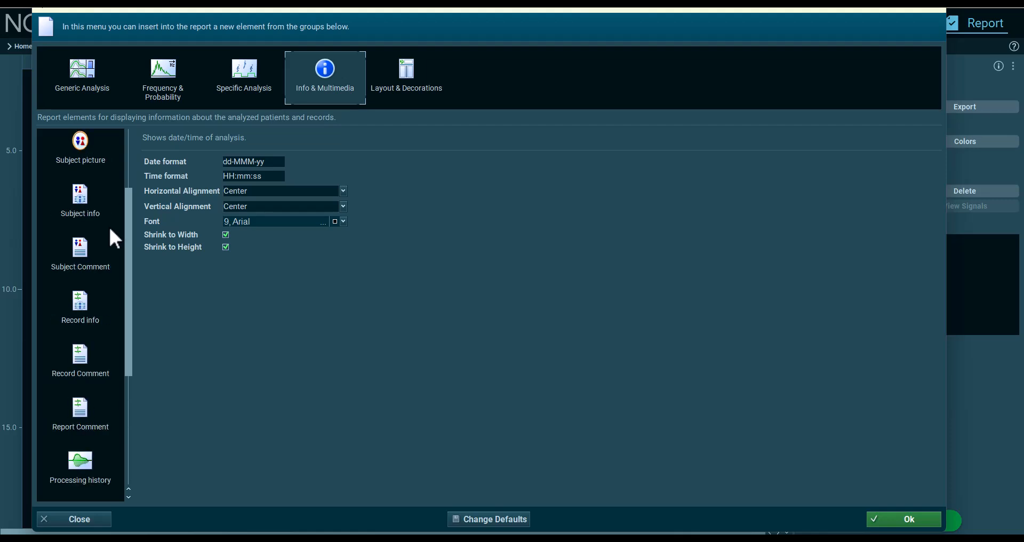
scroll(110, 230, "down", 2)
scroll(111, 238, "down", 2)
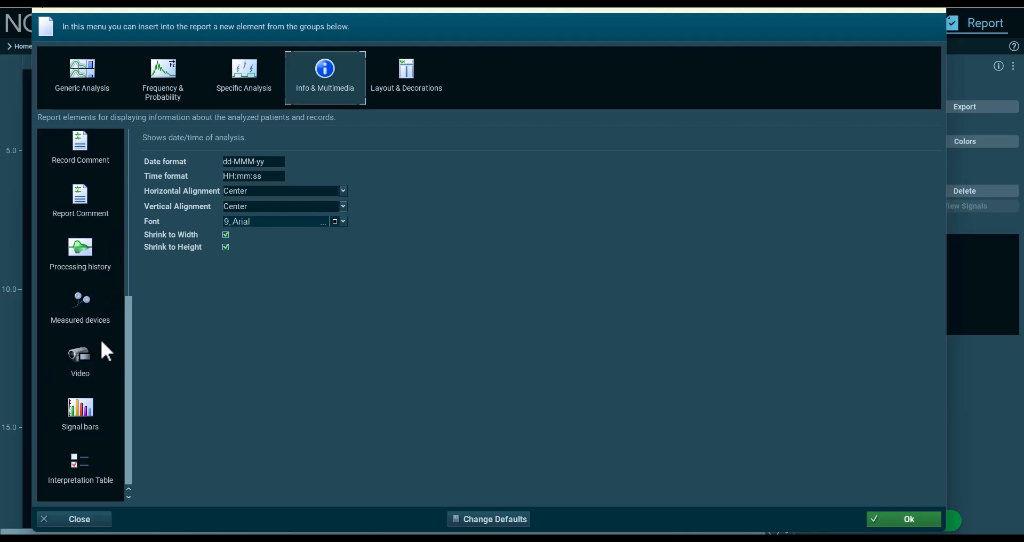
left_click(99, 360)
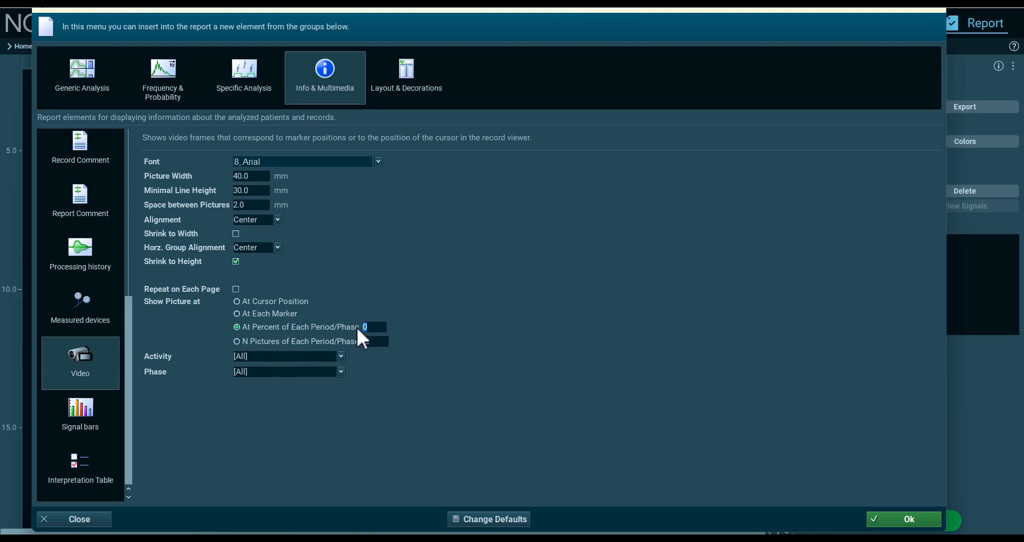
left_click(341, 357)
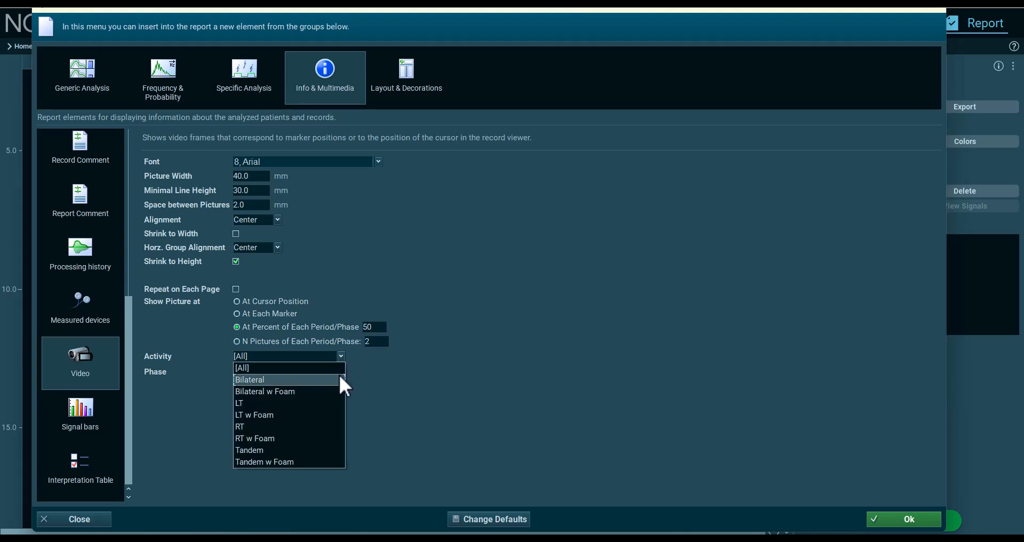
left_click(339, 379)
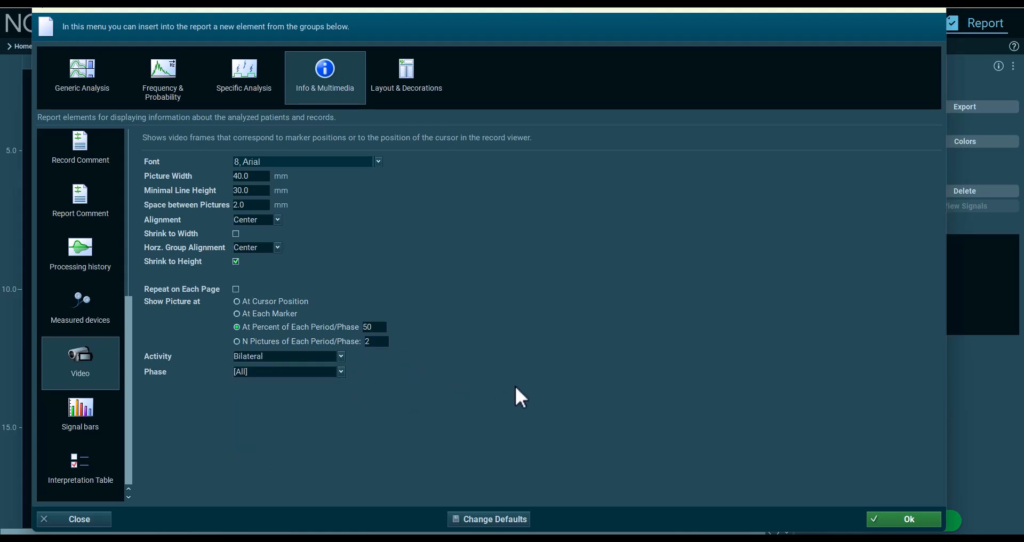
left_click(907, 519)
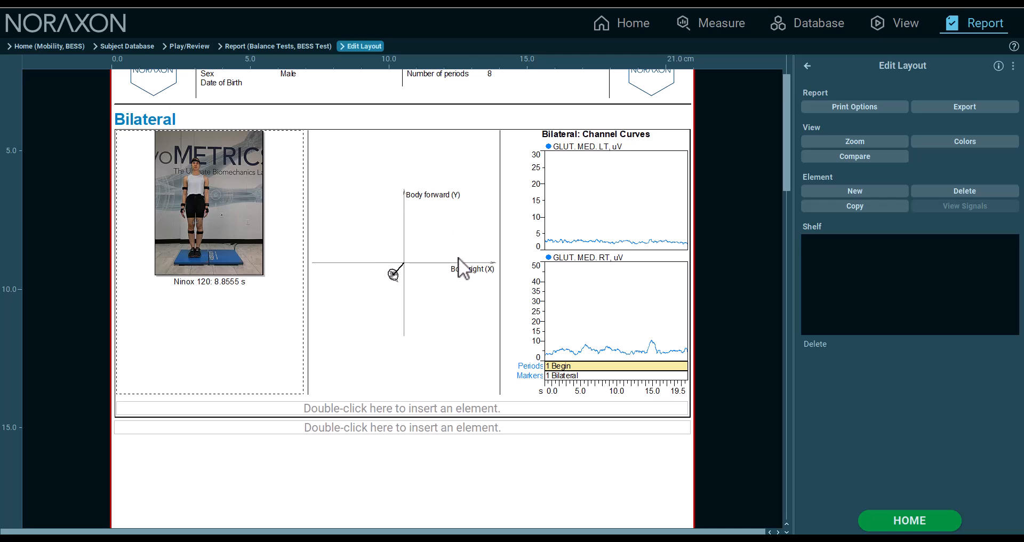
Insert a Basic Stance parameters table below the three columns, restricting all calculations to the Bilateral activity.
double_click(508, 410)
left_click(242, 87)
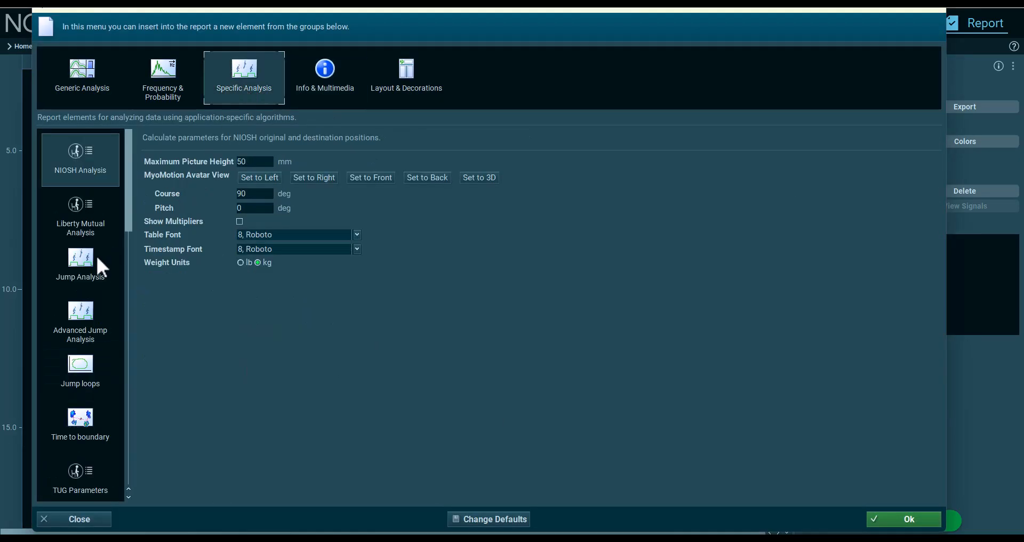
scroll(84, 268, "down", 6)
scroll(83, 271, "down", 3)
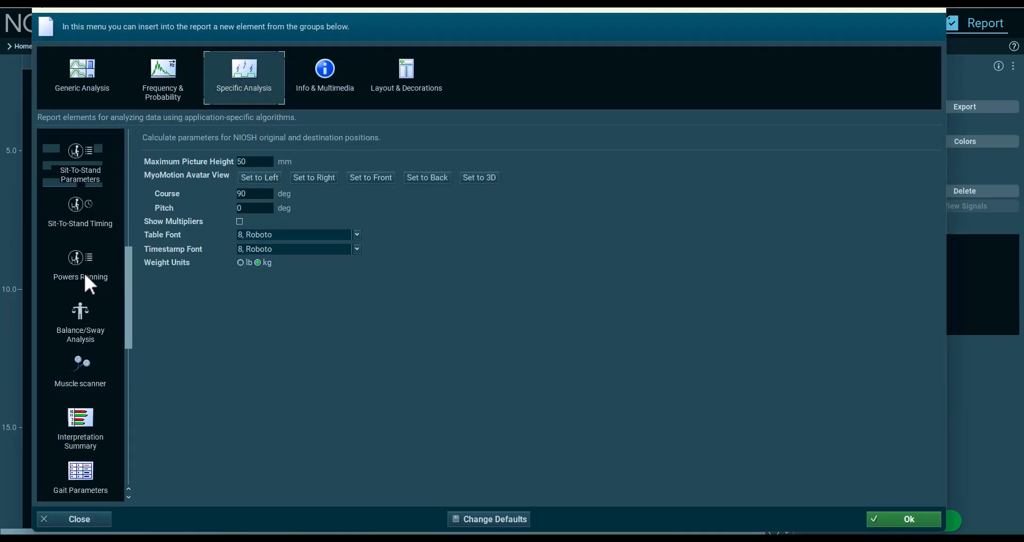
scroll(93, 355, "down", 2)
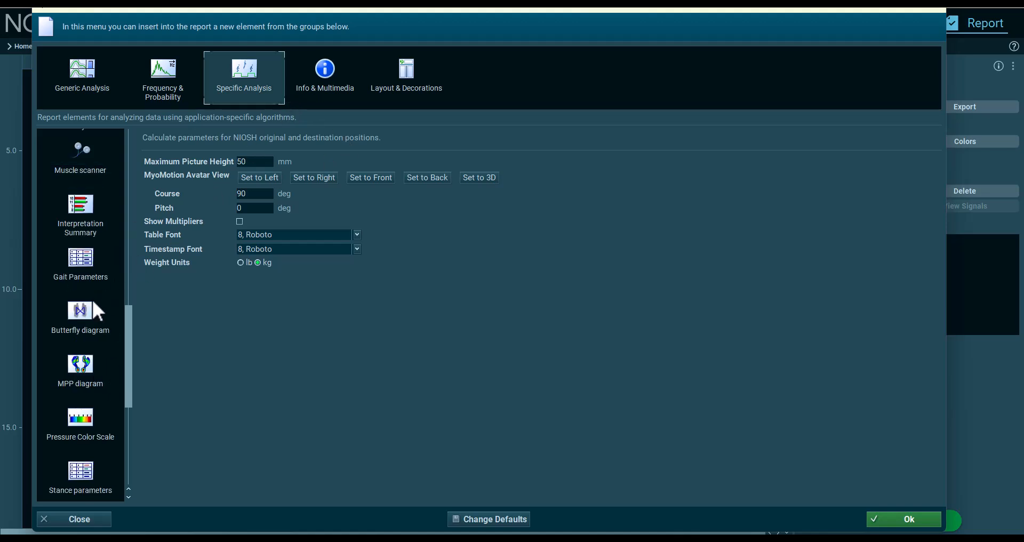
scroll(91, 302, "down", 4)
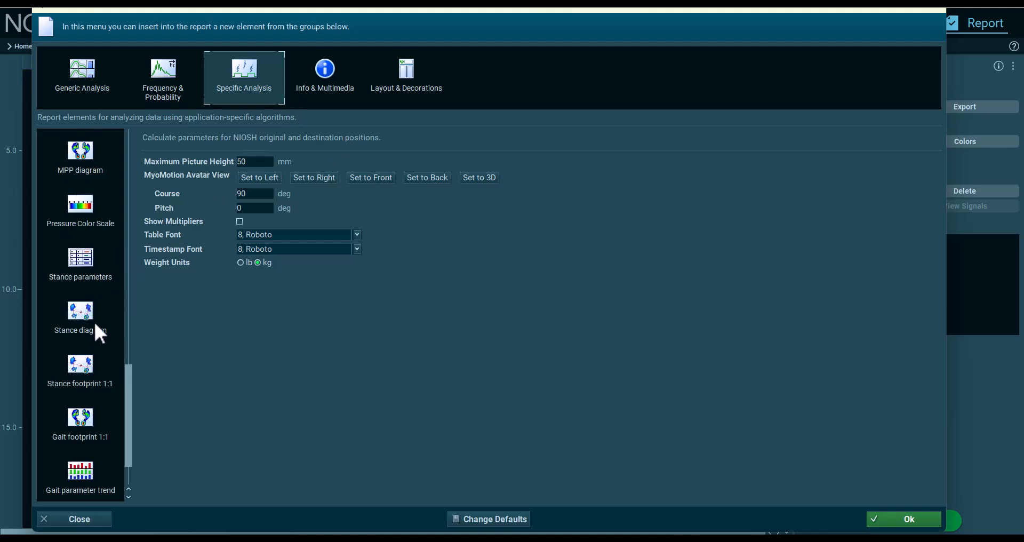
left_click(94, 257)
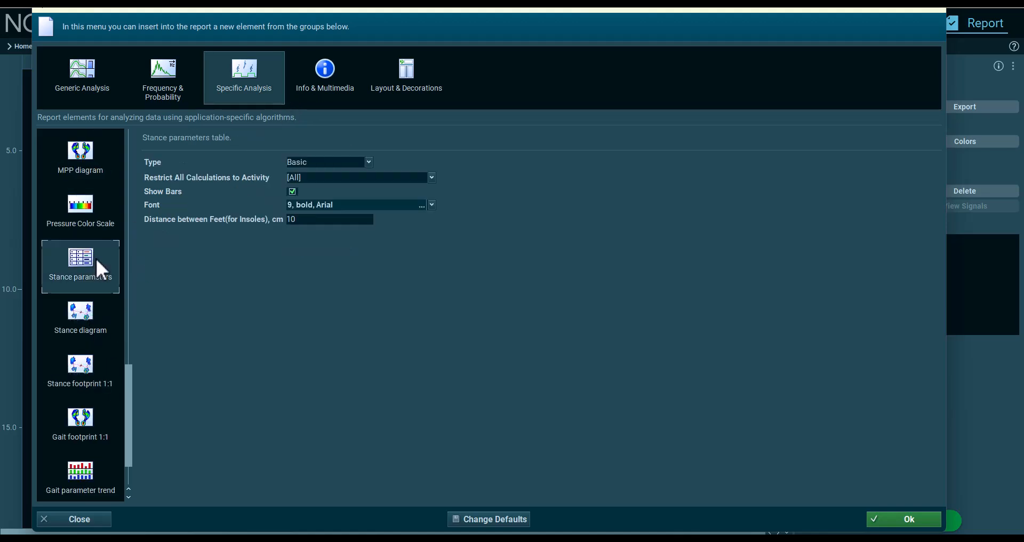
left_click(352, 180)
left_click(326, 202)
left_click(370, 162)
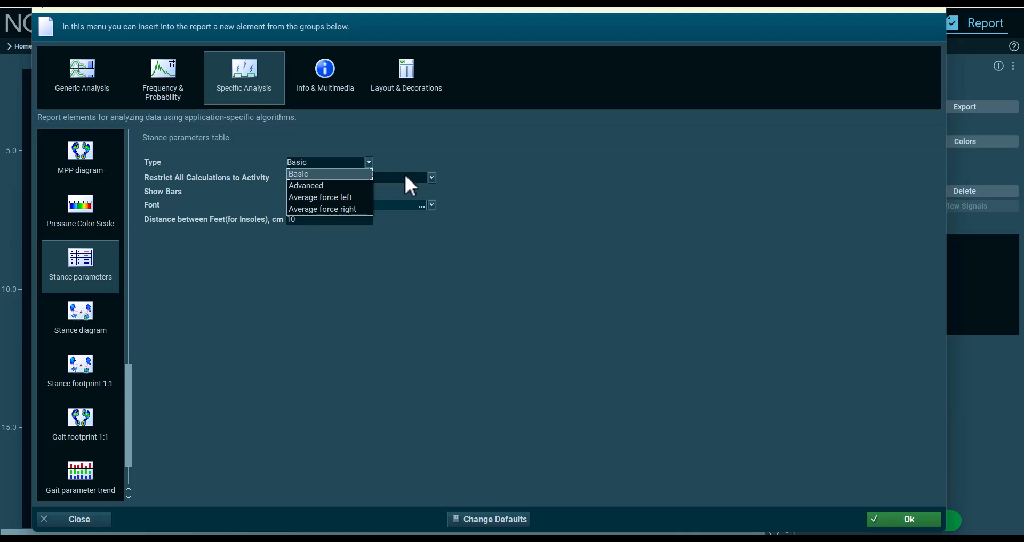
left_click(552, 223)
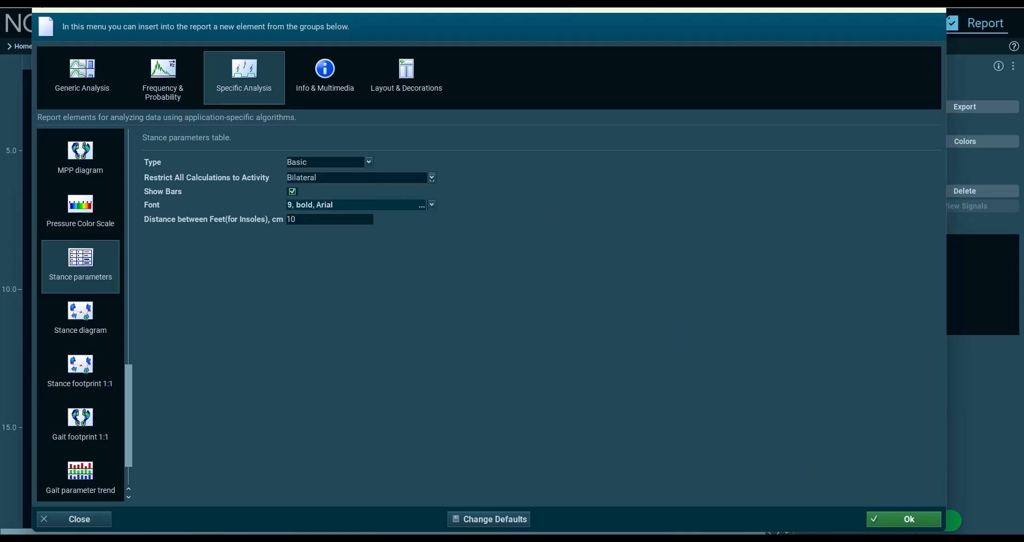
left_click(911, 519)
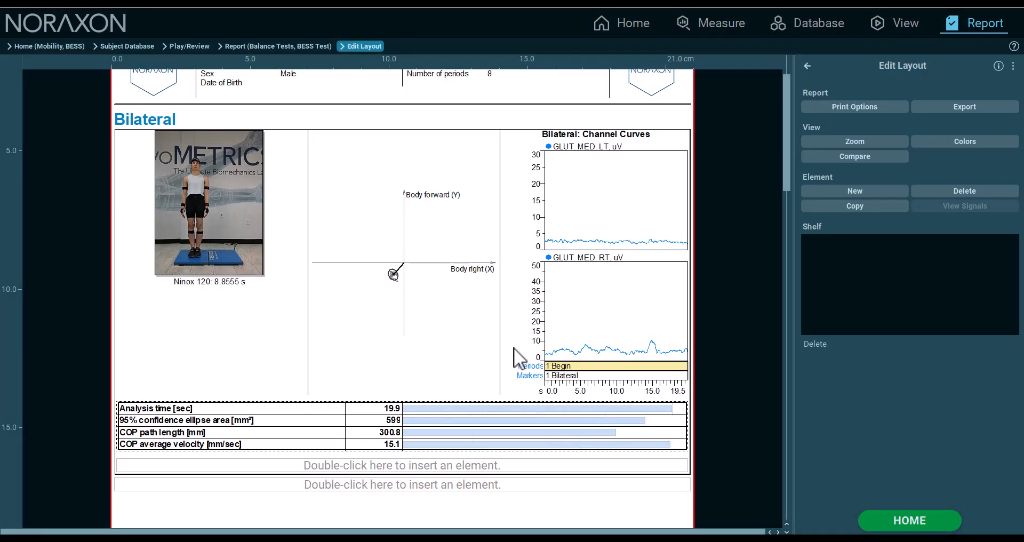
Review the elements in the Bilateral box, moving the channel curves to the shelf and back into the right column.
scroll(418, 361, "down", 1)
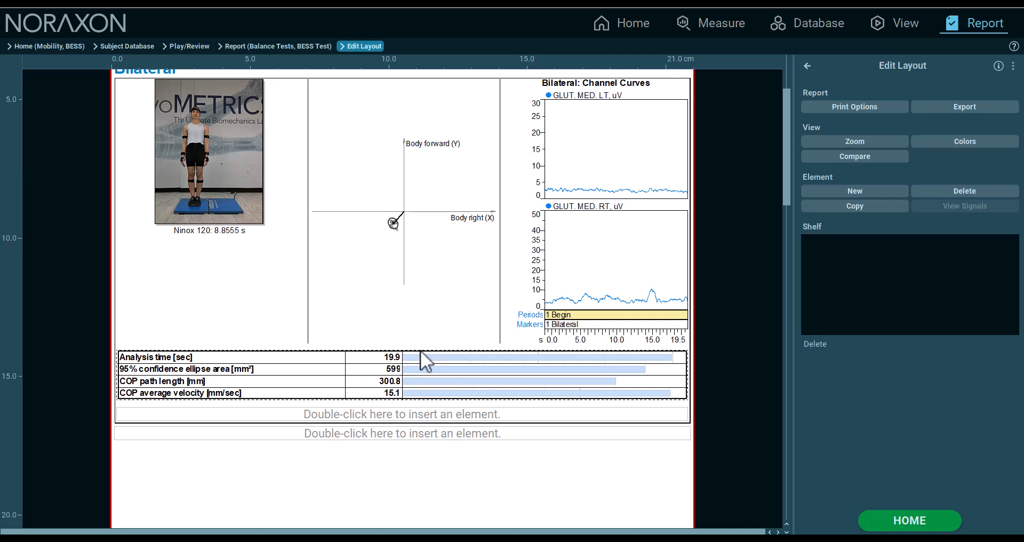
scroll(472, 368, "up", 1)
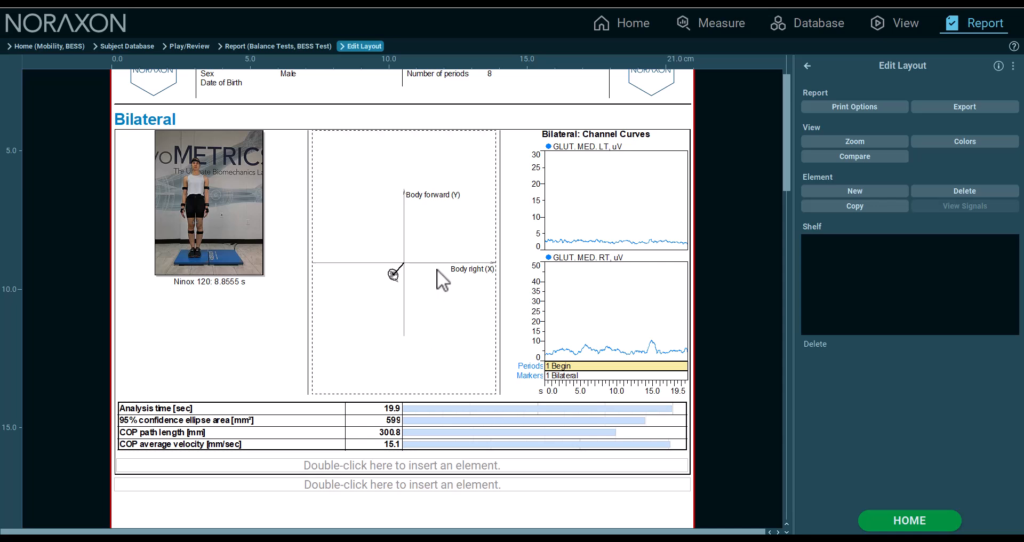
left_click(284, 241)
left_click(647, 424)
left_click(576, 242)
left_click_drag(635, 209, 879, 317)
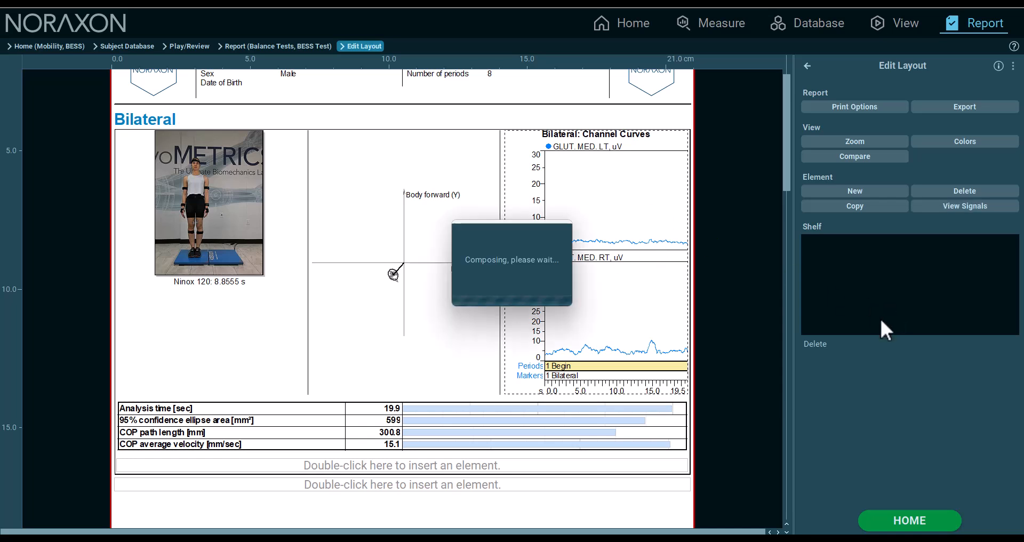
left_click_drag(881, 265, 638, 214)
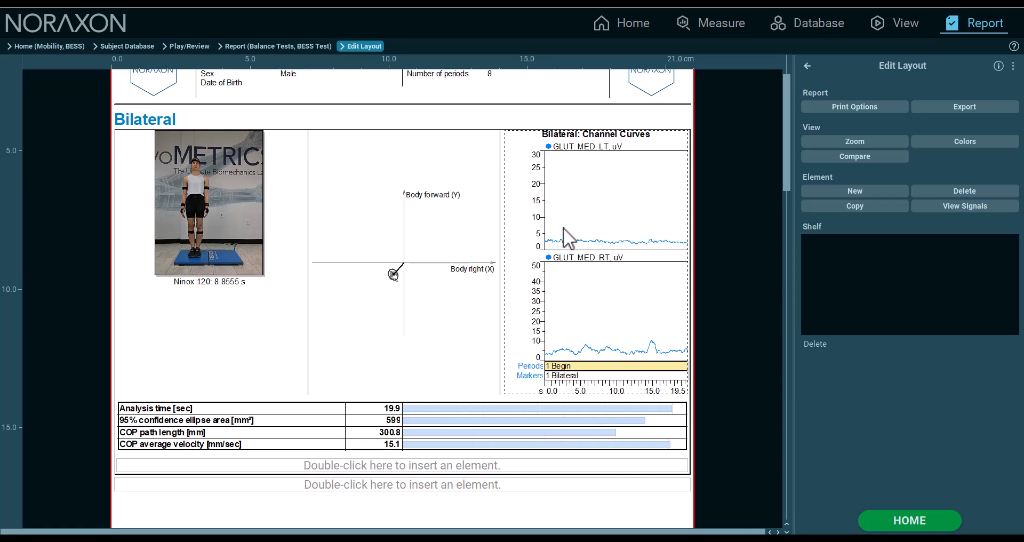
Copy the channel curves from the Bilateral box to the shelf, and delete that copy from the shelf.
left_click_drag(564, 227, 886, 314)
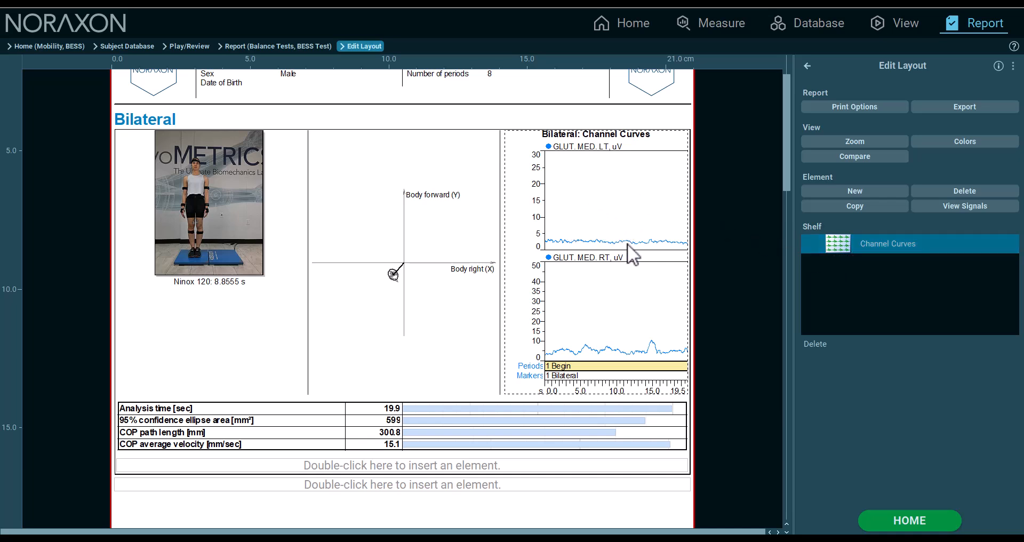
left_click(822, 346)
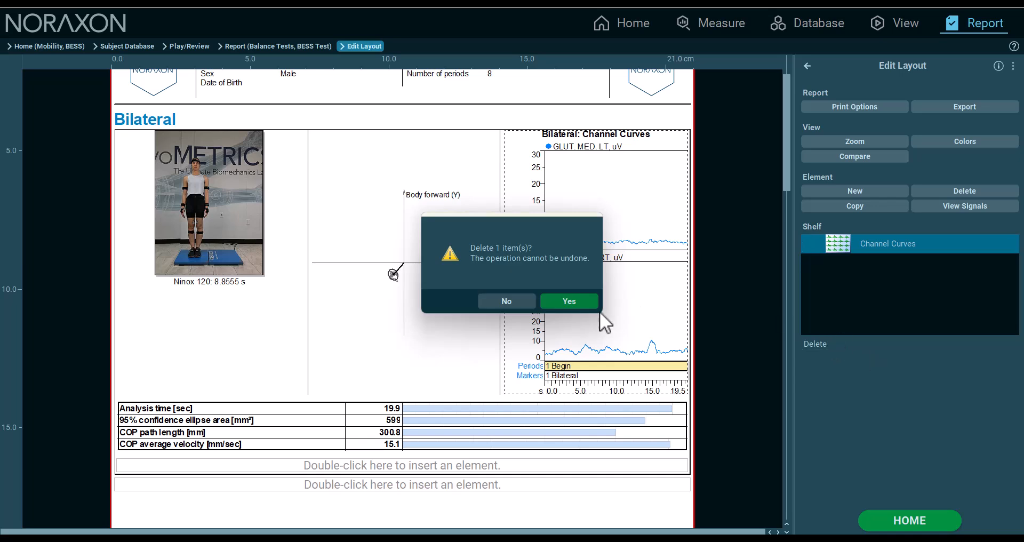
left_click(587, 304)
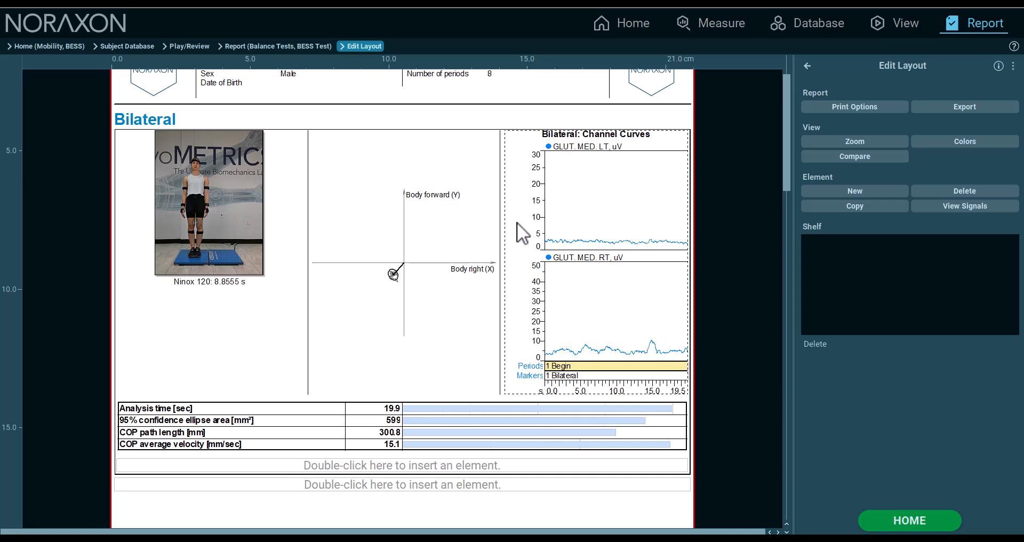
Duplicate the whole Bilateral box through the shelf into the empty row directly below it.
left_click(480, 144)
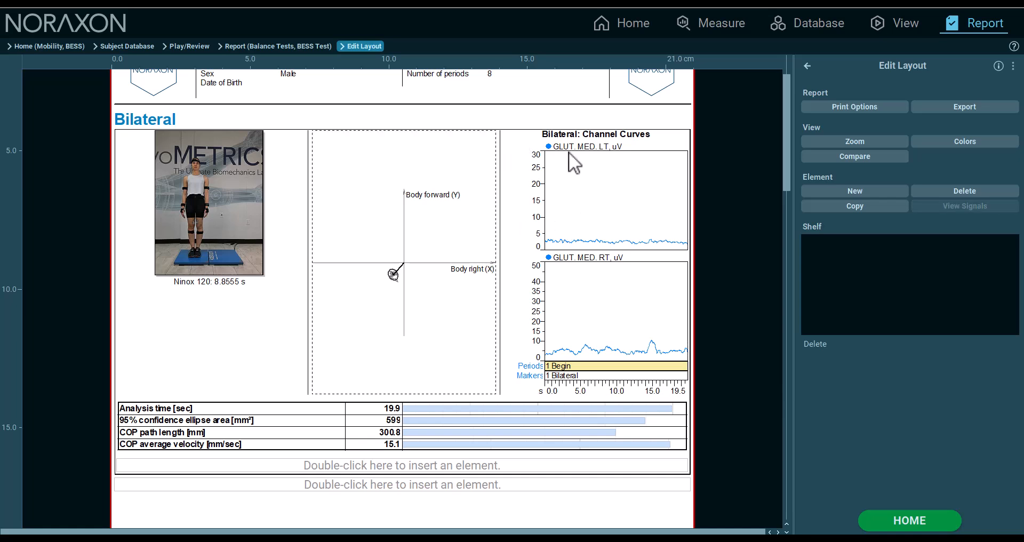
left_click(223, 209)
left_click(145, 118)
left_click_drag(131, 117, 827, 275)
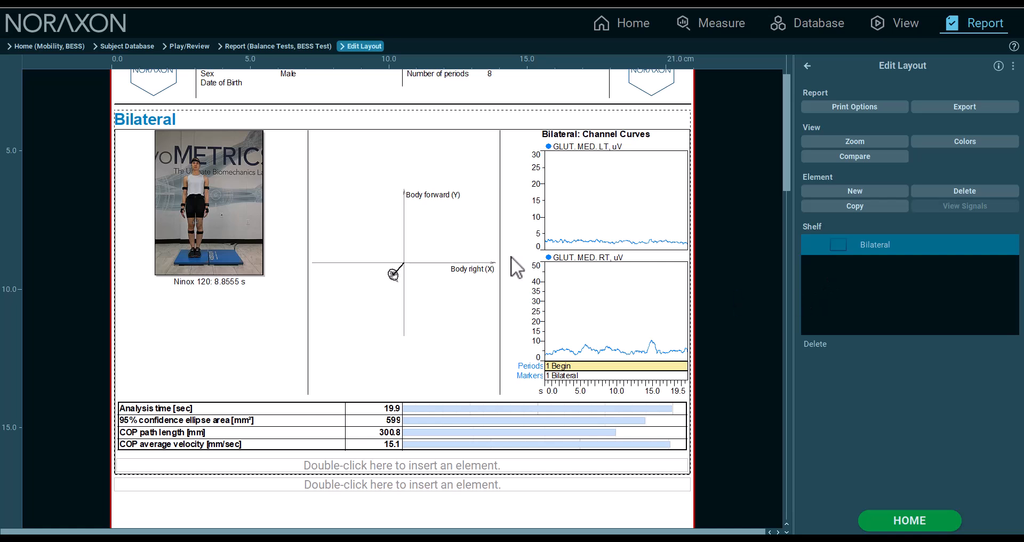
scroll(513, 256, "down", 1)
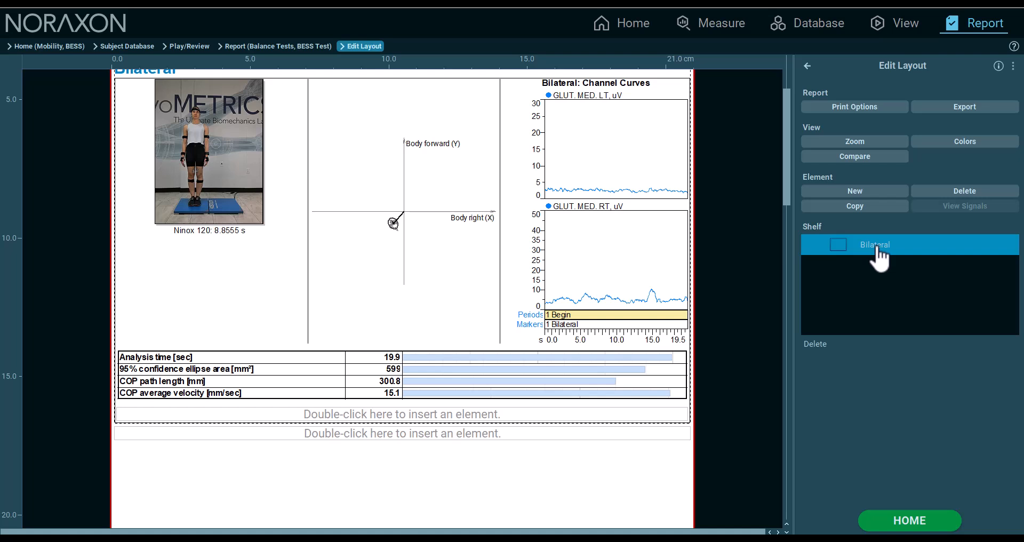
left_click_drag(879, 259, 647, 432)
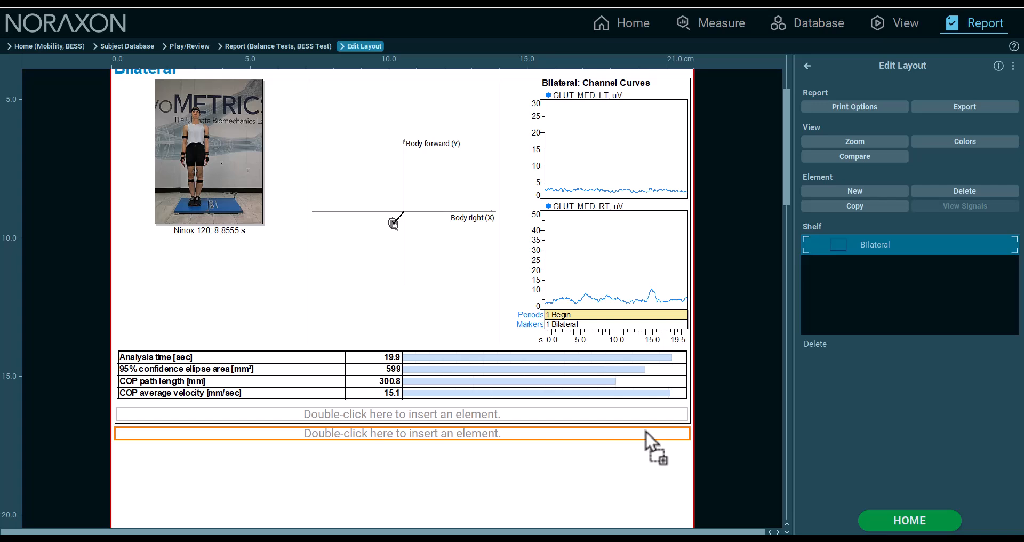
left_click_drag(647, 433, 654, 433)
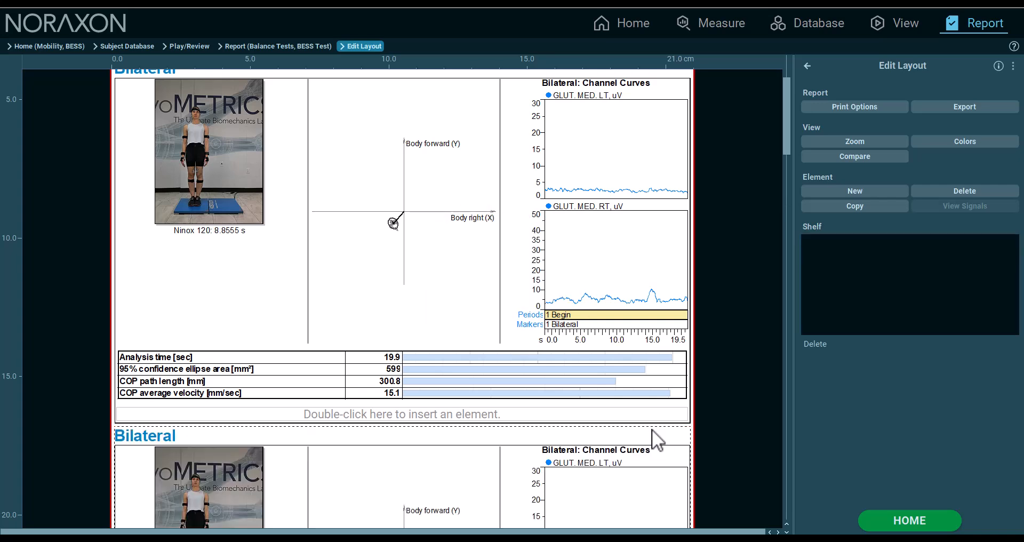
Set the Activity of the video in the duplicated Bilateral box to Bilateral w Foam.
scroll(628, 370, "down", 5)
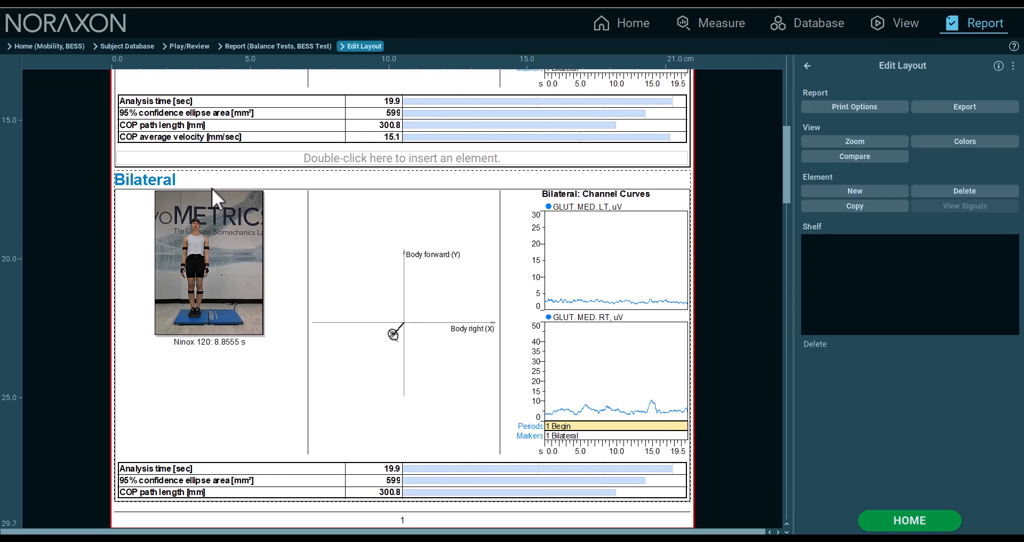
left_click(233, 268)
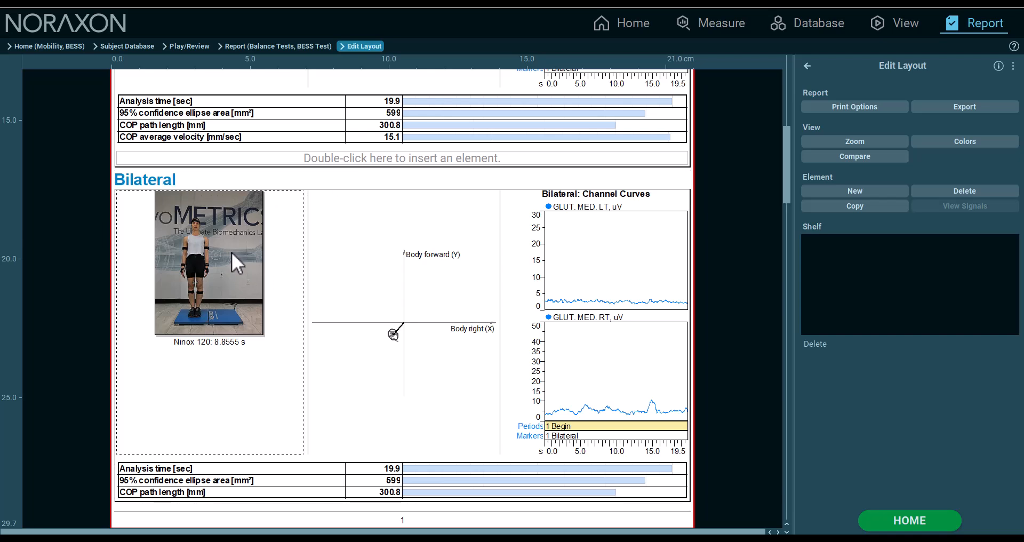
double_click(231, 252)
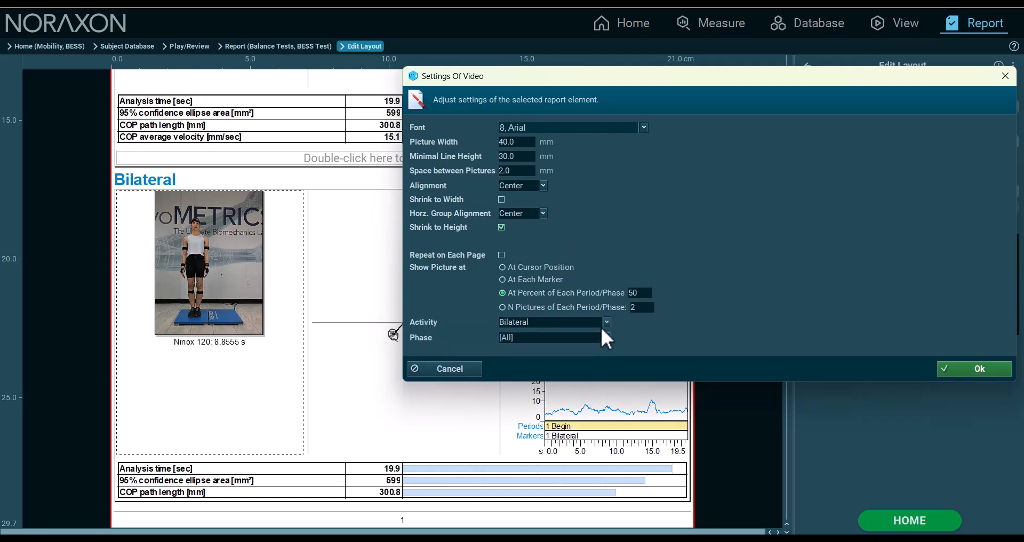
left_click(606, 323)
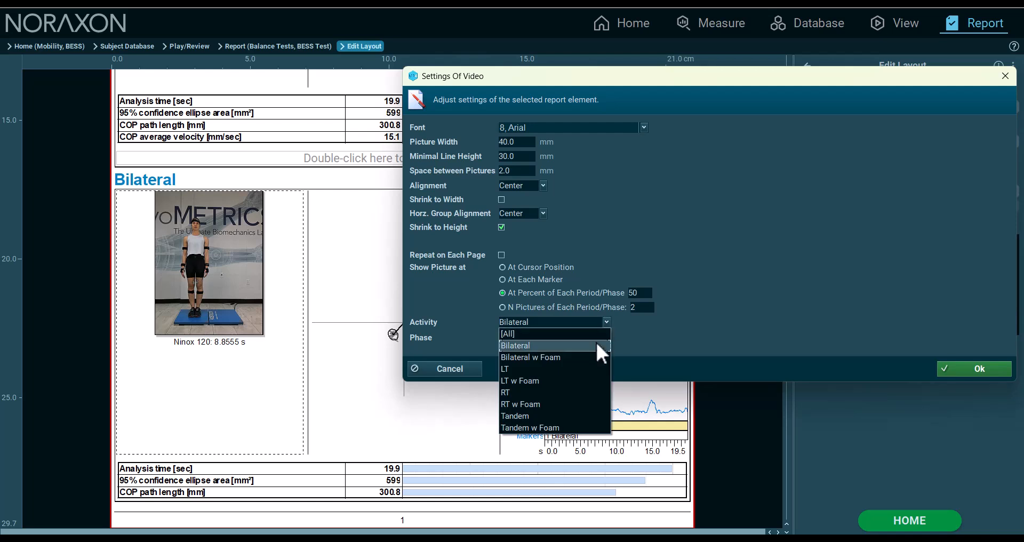
left_click(593, 353)
left_click(972, 369)
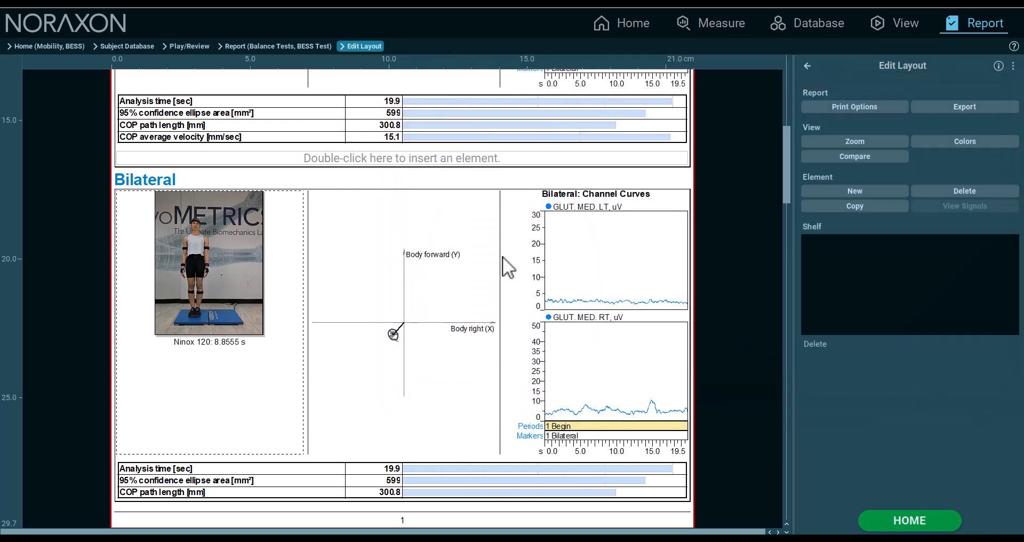
Restrict the stance diagram in the duplicated Bilateral box to the Bilateral w Foam activity.
double_click(454, 254)
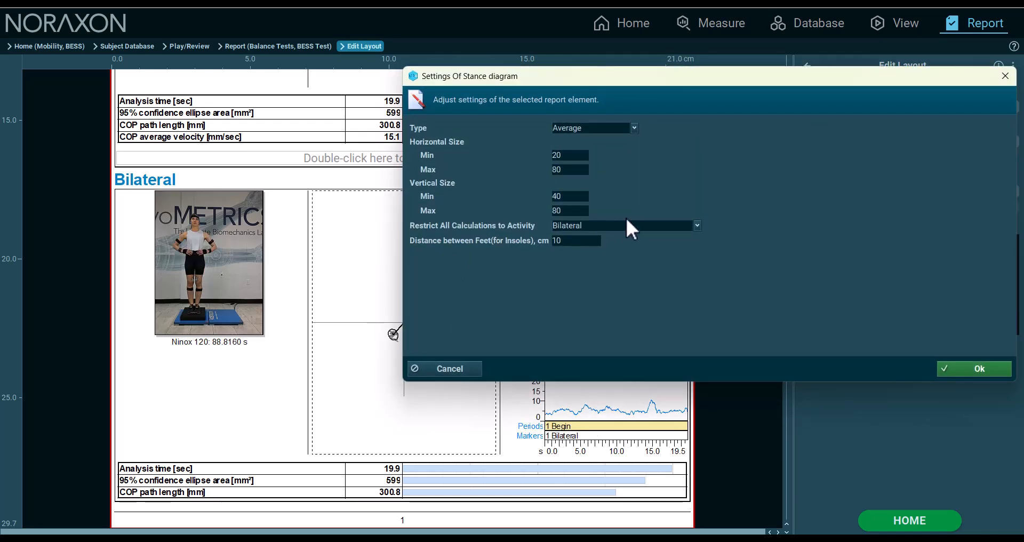
left_click(698, 225)
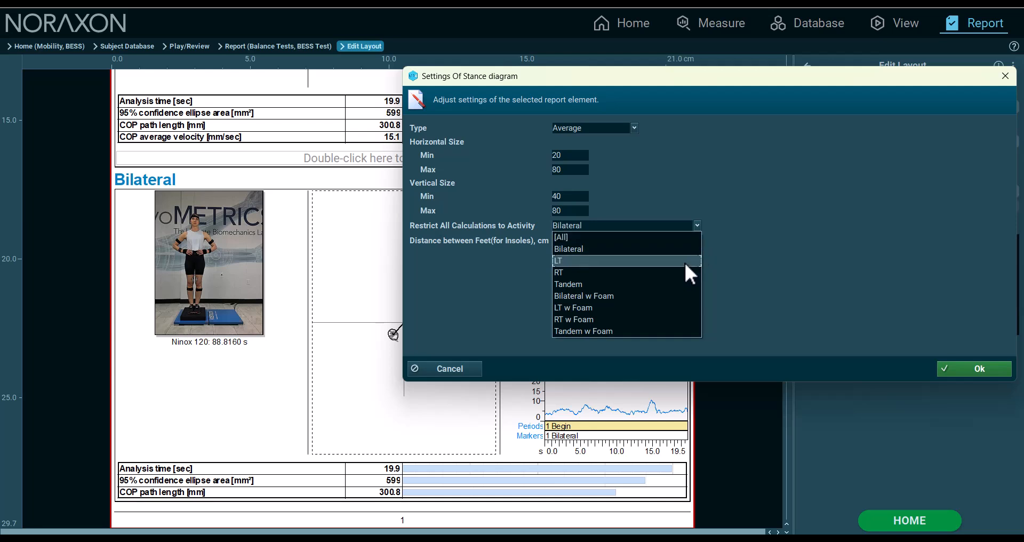
left_click(680, 295)
left_click(979, 367)
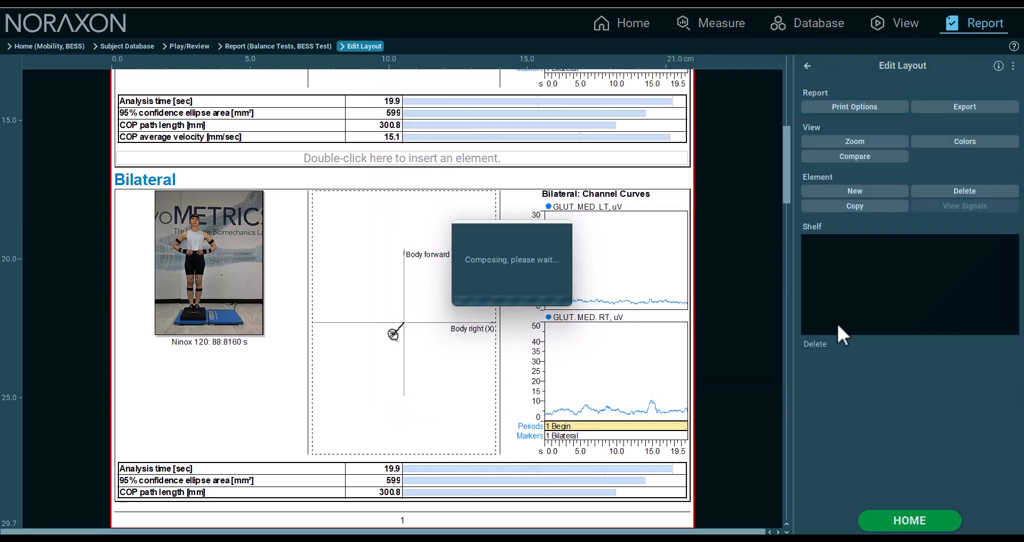
Restrict all calculations of the duplicated box's channel curves to the Bilateral w Foam activity.
double_click(604, 252)
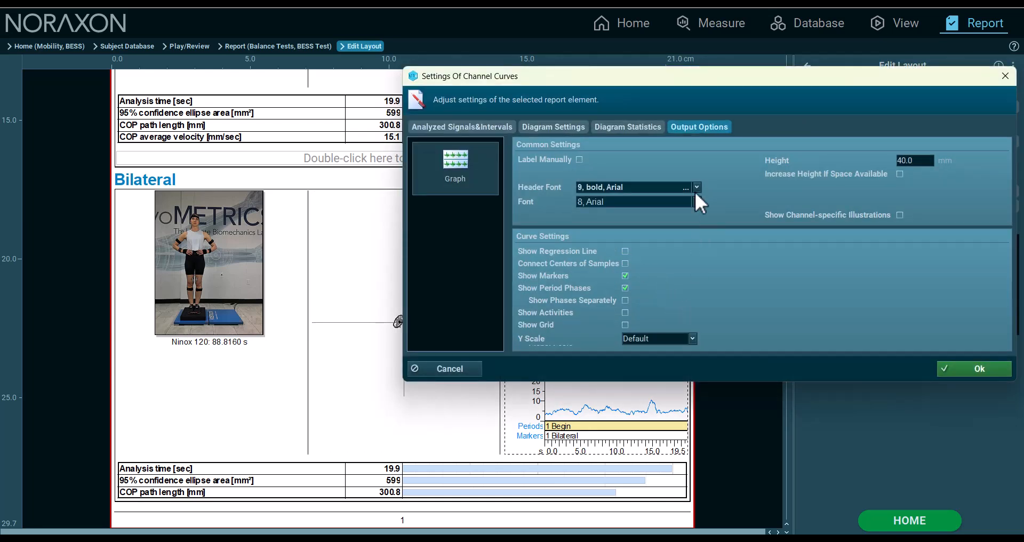
left_click(502, 129)
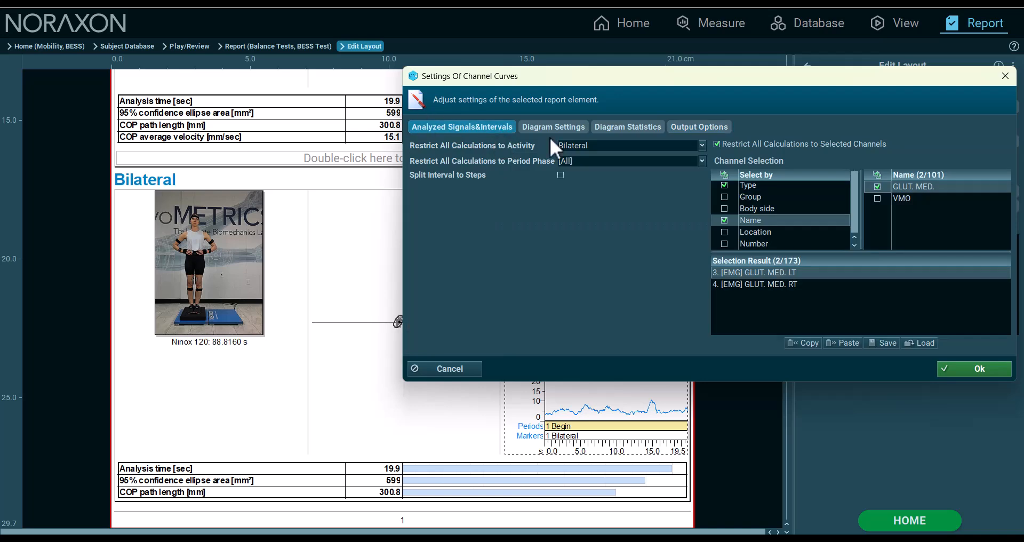
left_click(595, 145)
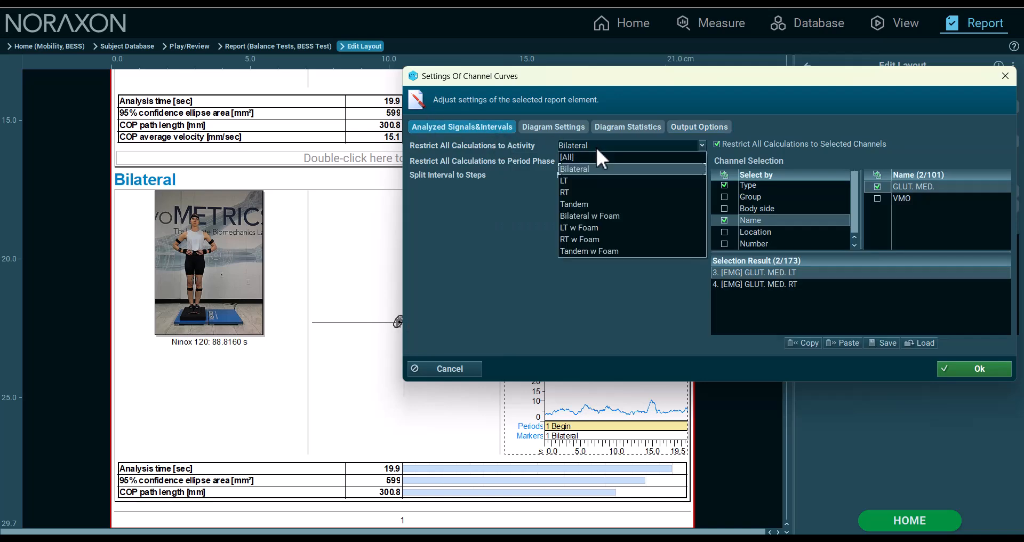
left_click(600, 211)
left_click(971, 373)
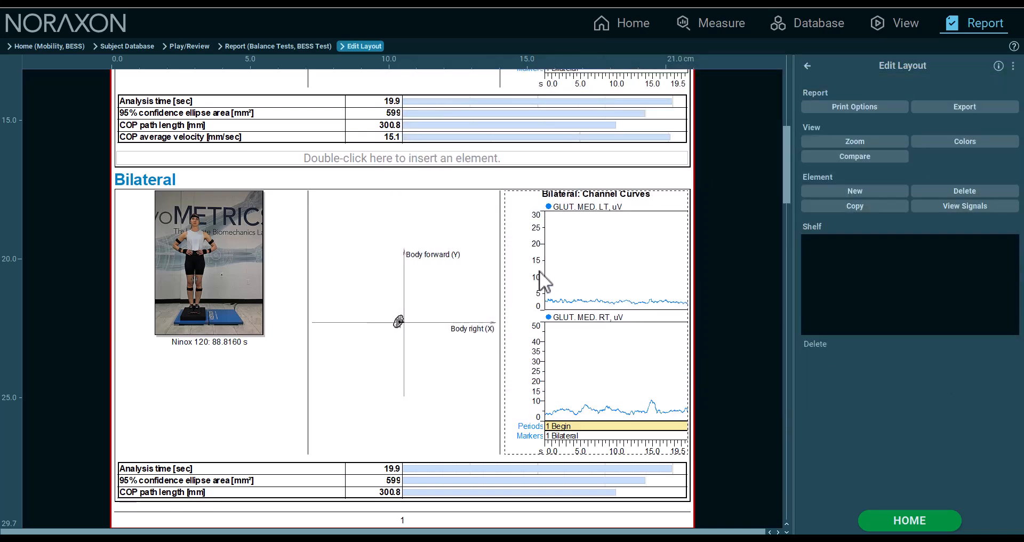
Change the title text of the duplicated box to "Bilateral Foam".
left_click(182, 181)
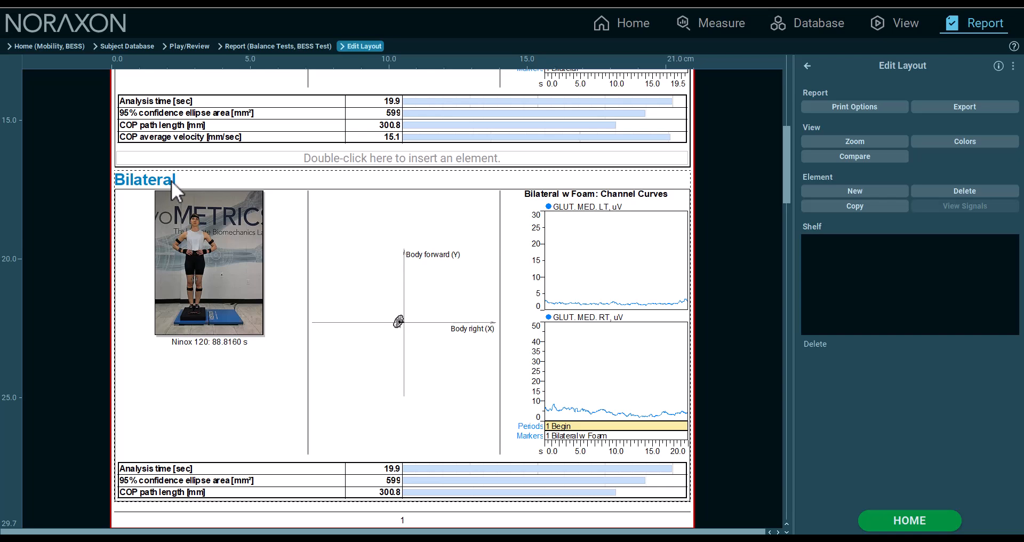
double_click(171, 181)
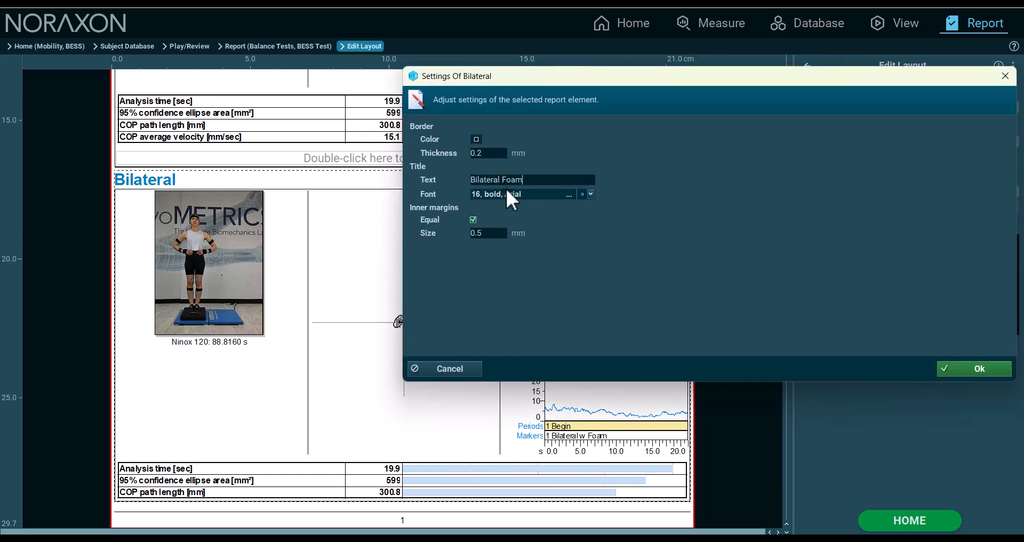
left_click(978, 369)
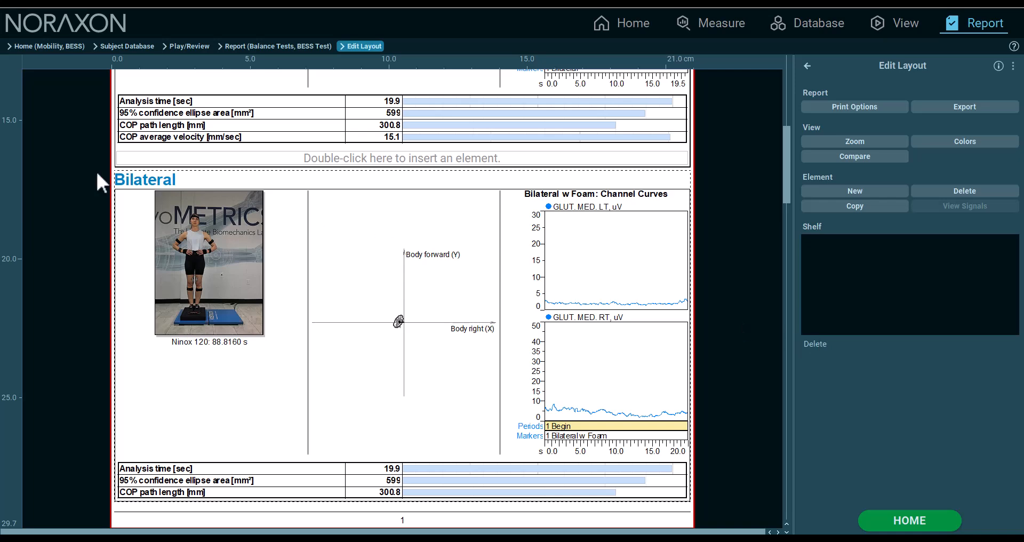
Duplicate the Bilateral Foam box through the shelf into the empty row below it on the second page.
scroll(183, 165, "down", 1)
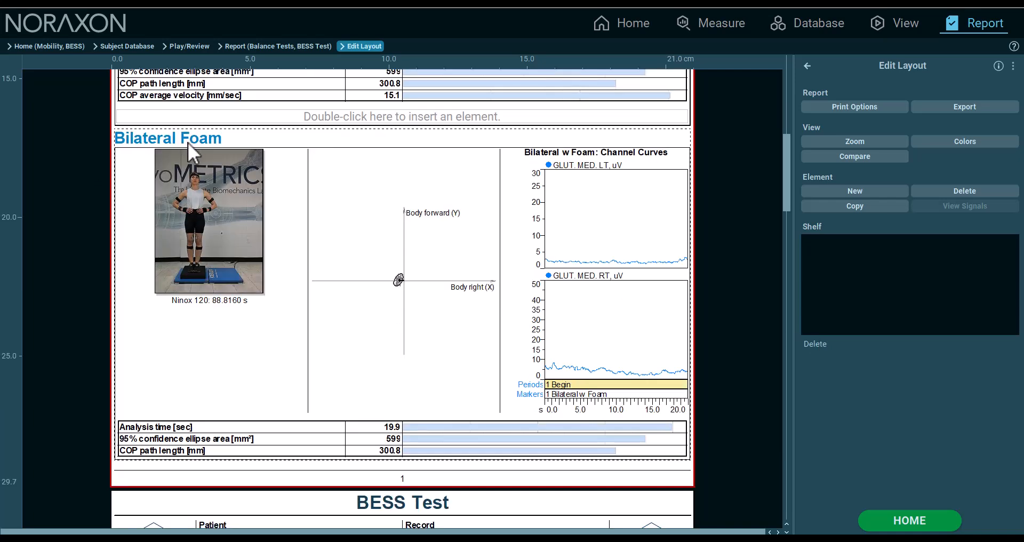
left_click_drag(181, 139, 830, 319)
scroll(506, 244, "down", 2)
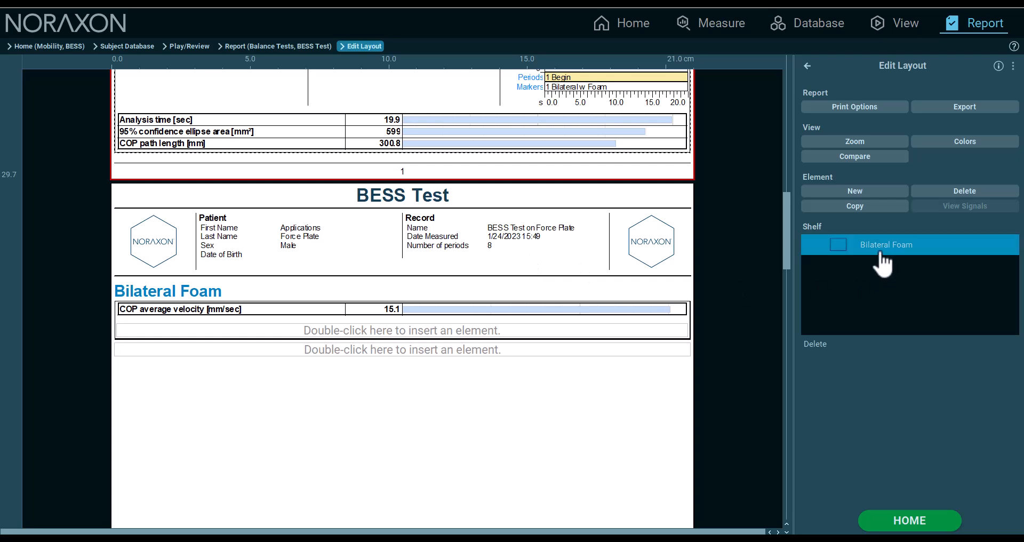
left_click_drag(819, 251, 640, 349)
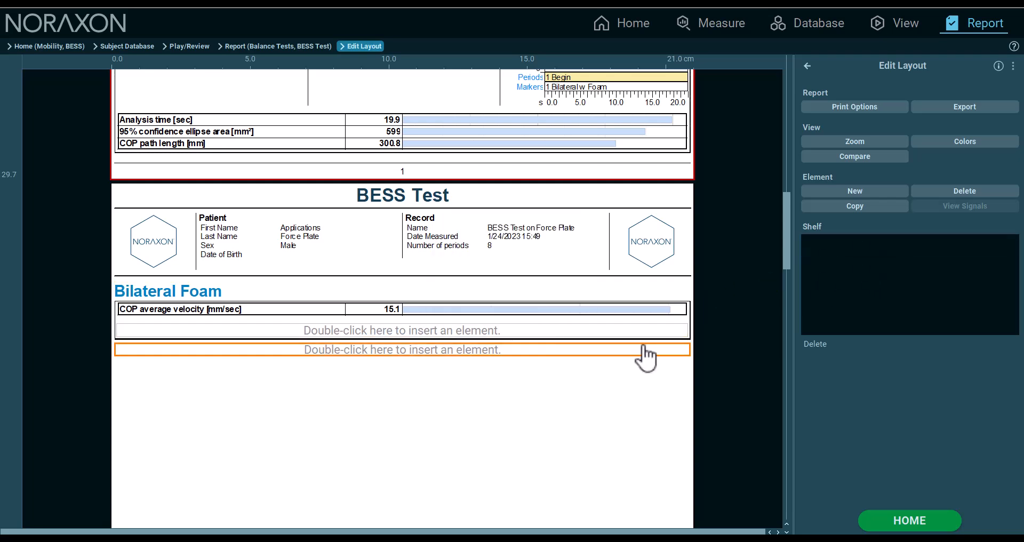
scroll(587, 331, "down", 4)
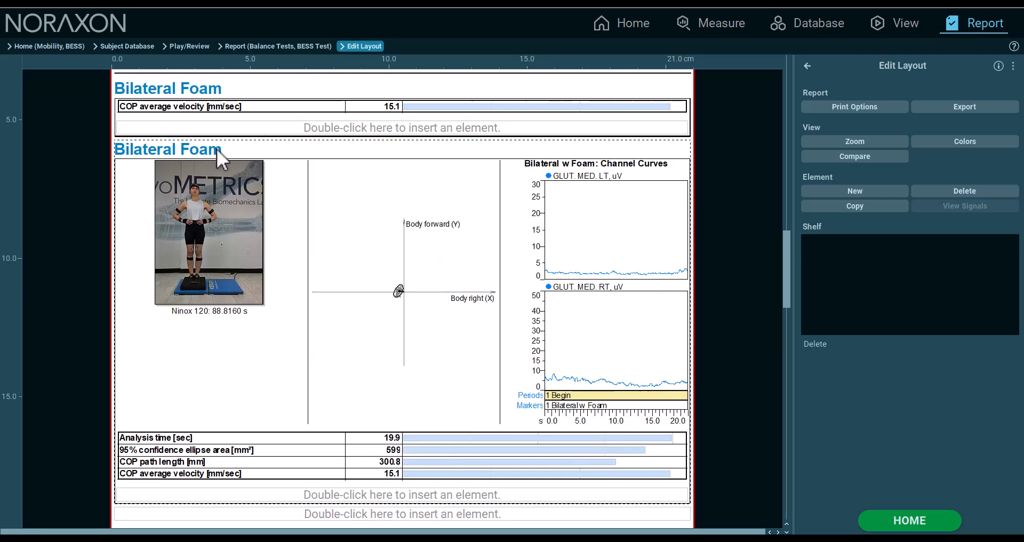
Set the Activity of the video in the second Bilateral Foam box to LT.
double_click(255, 209)
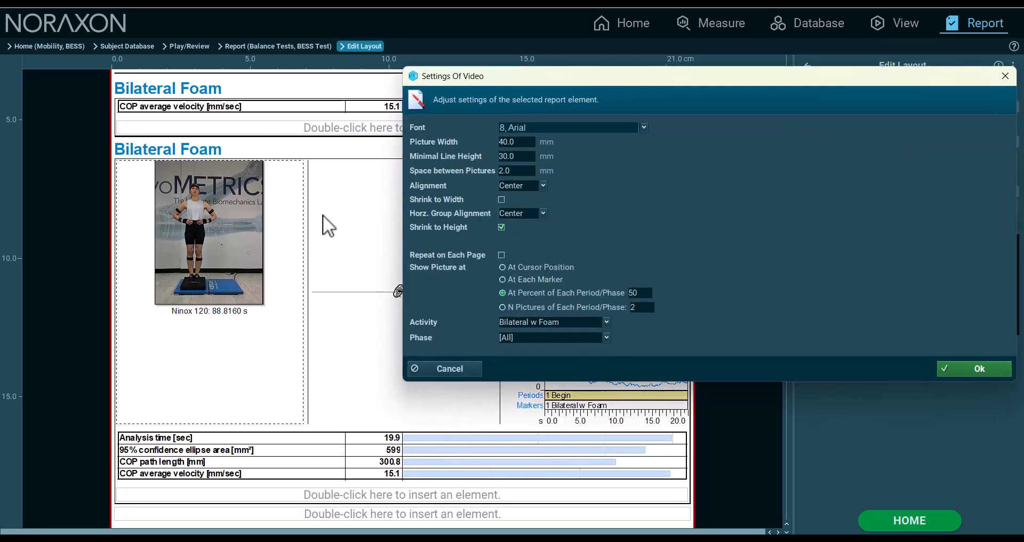
left_click(607, 322)
left_click(584, 372)
left_click(976, 370)
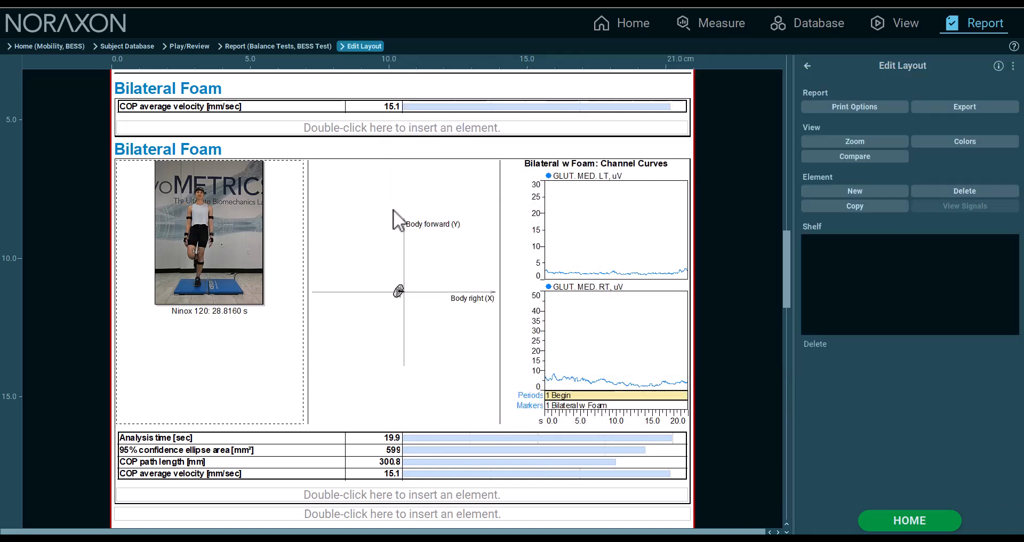
Restrict the stance diagram in the second Bilateral Foam box to the LT activity.
double_click(392, 210)
left_click(581, 226)
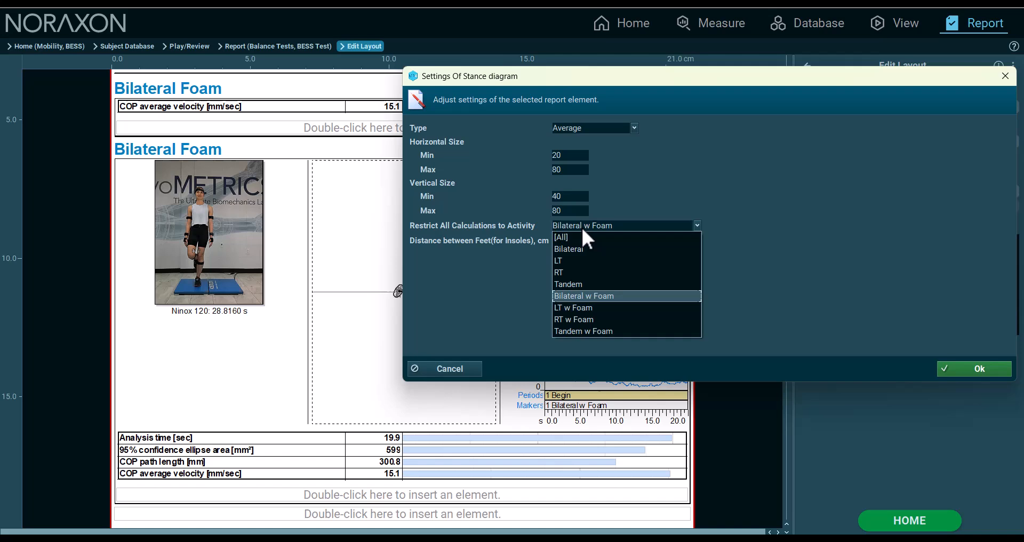
left_click(591, 261)
left_click(1001, 375)
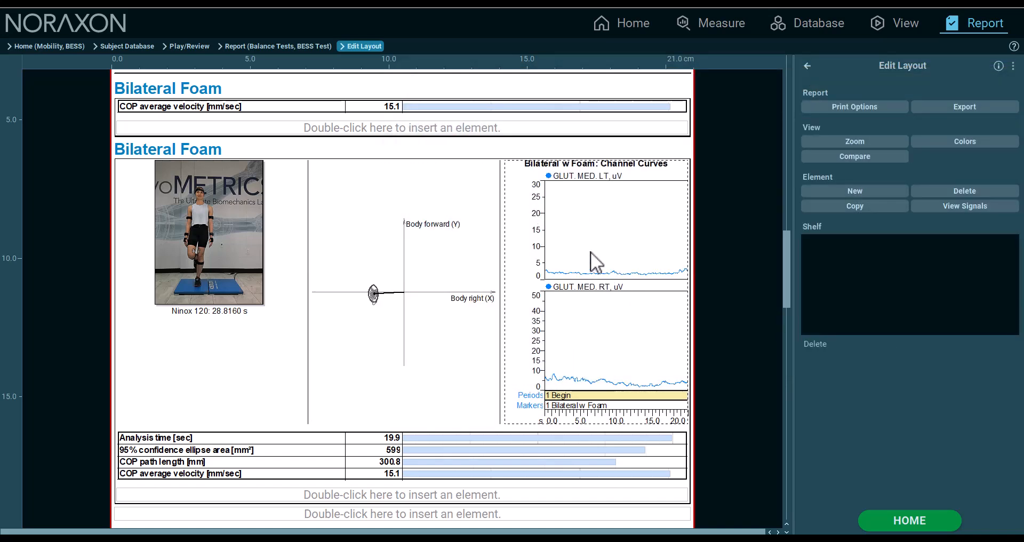
Restrict all calculations of the channel curves in the second Bilateral Foam box to the LT activity.
double_click(528, 264)
left_click(626, 145)
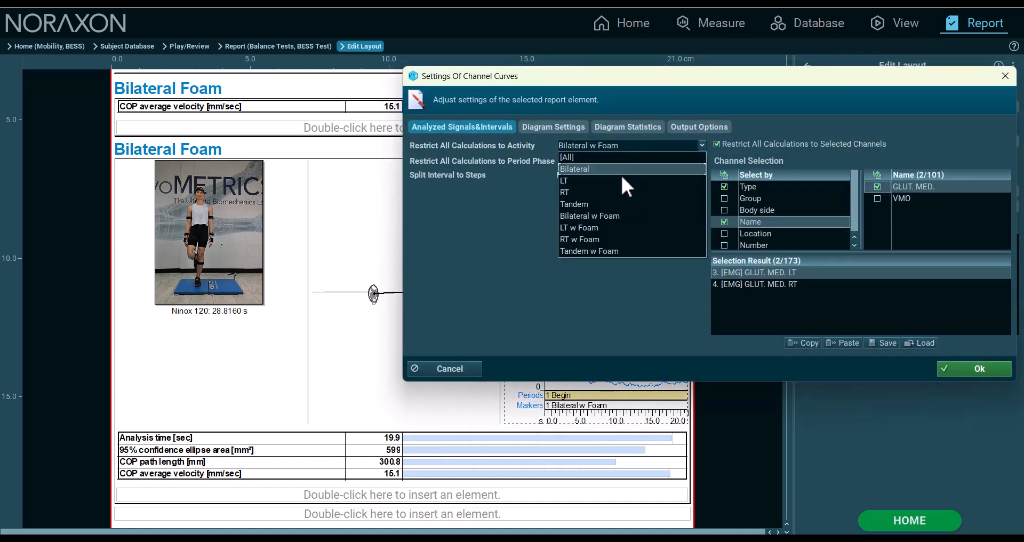
left_click(622, 180)
left_click(1001, 373)
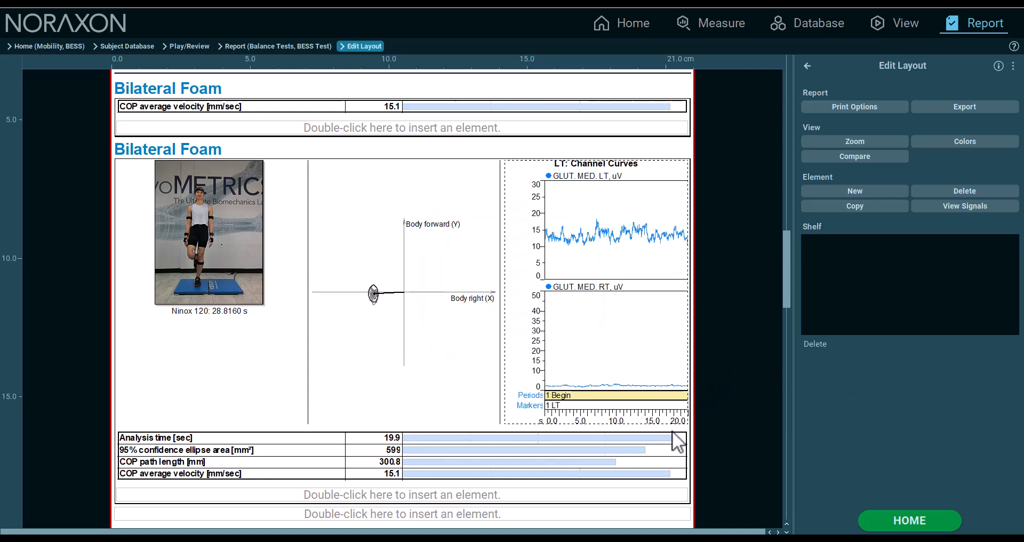
Restrict all calculations of the stance parameters table in the second Bilateral Foam box to the LT activity.
double_click(663, 457)
left_click(590, 143)
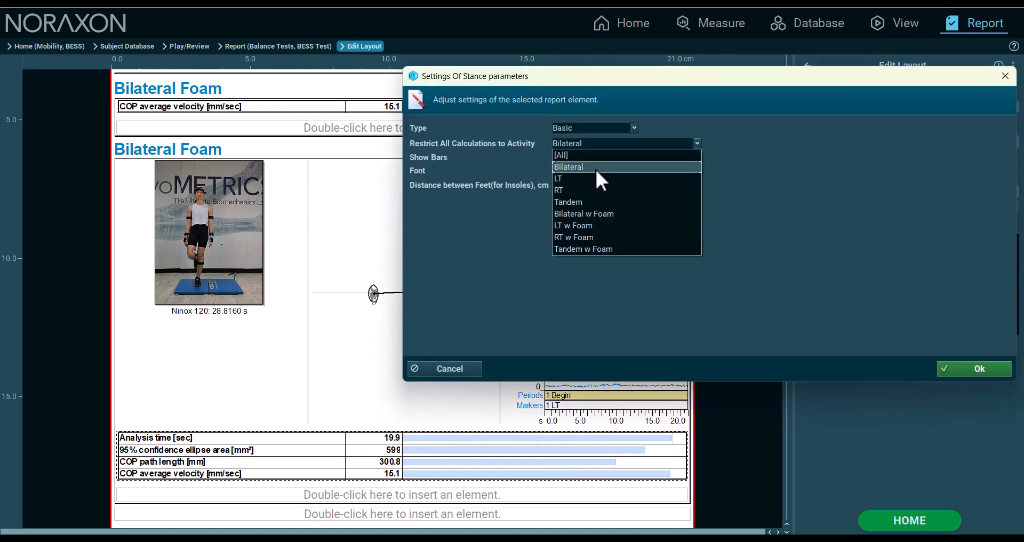
left_click(596, 174)
left_click(979, 369)
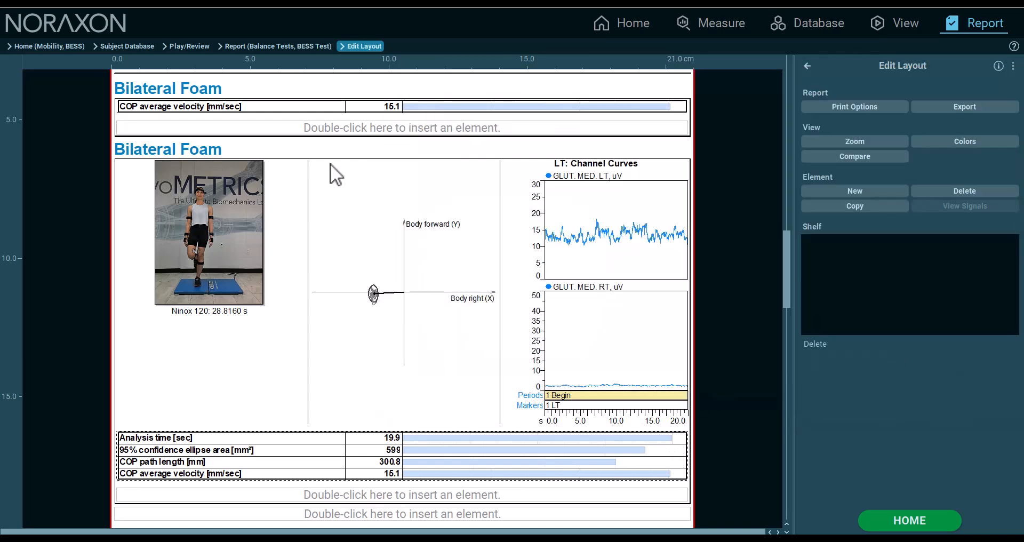
Retitle the second Bilateral Foam box as Left.
double_click(218, 151)
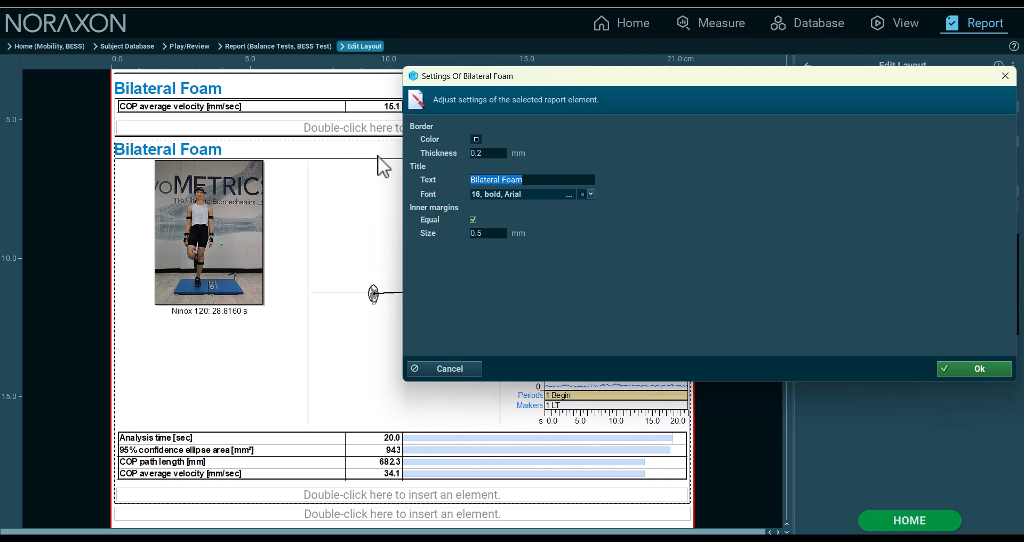
type("Left")
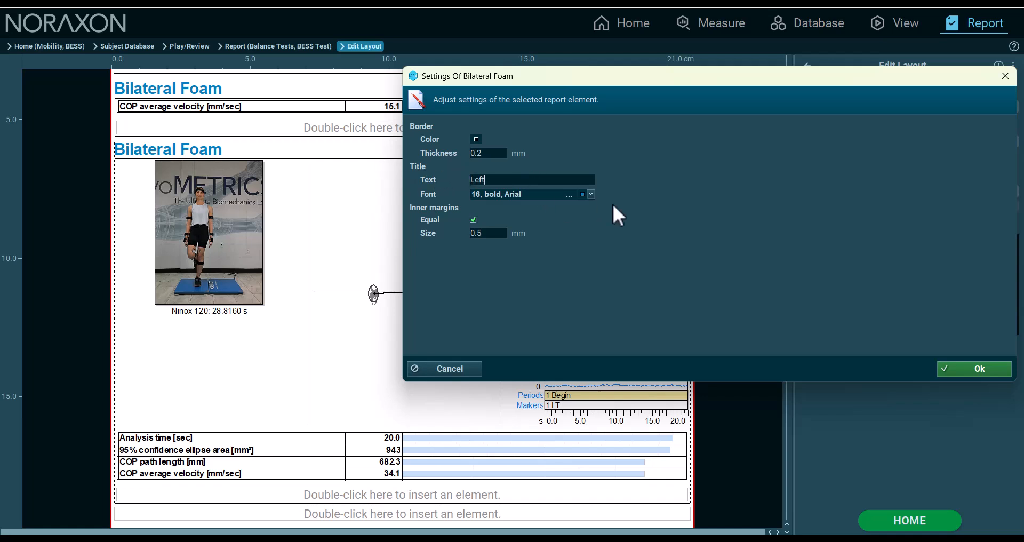
left_click(959, 369)
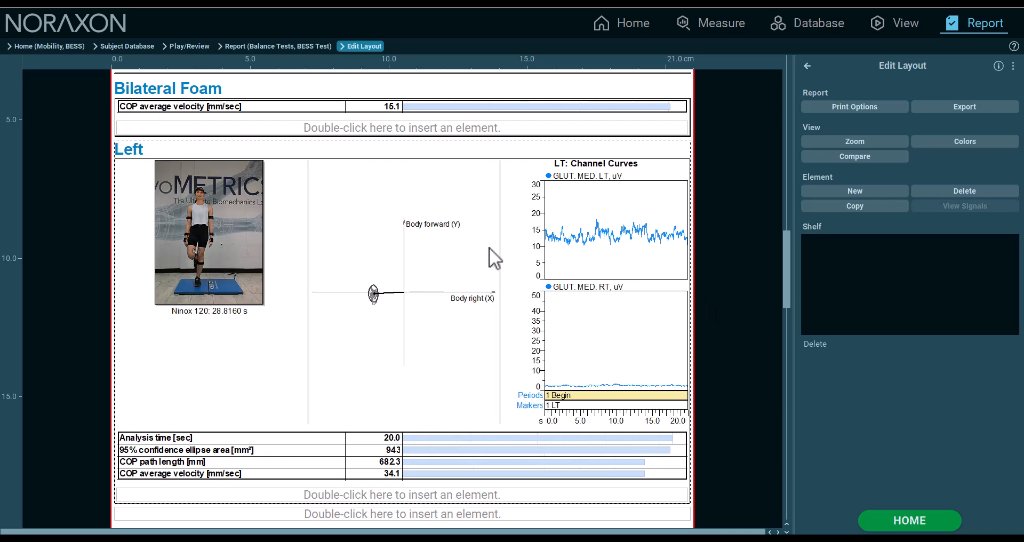
Duplicate the Left box through the shelf and place the copy directly below the original.
scroll(490, 248, "down", 1)
scroll(373, 214, "up", 3)
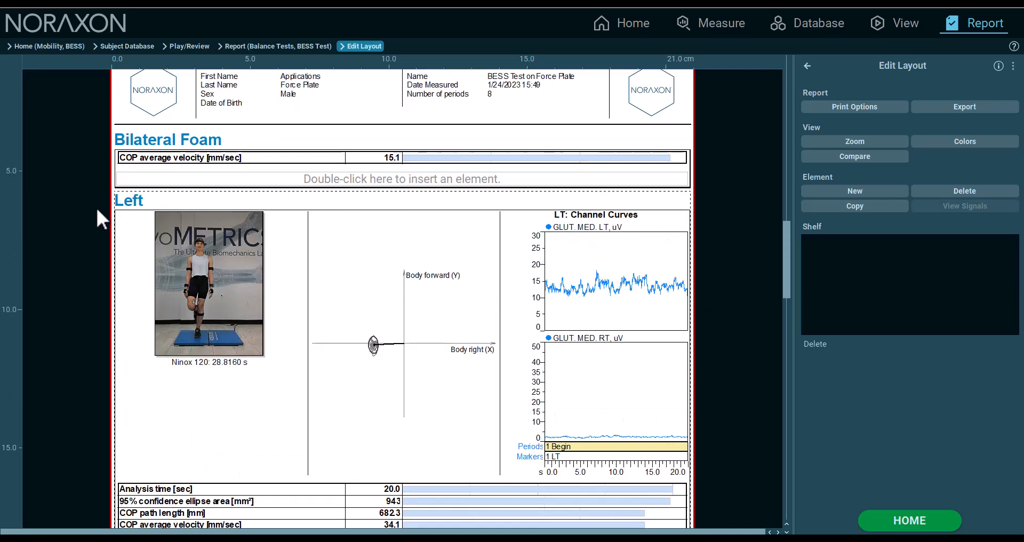
left_click_drag(136, 202, 946, 284)
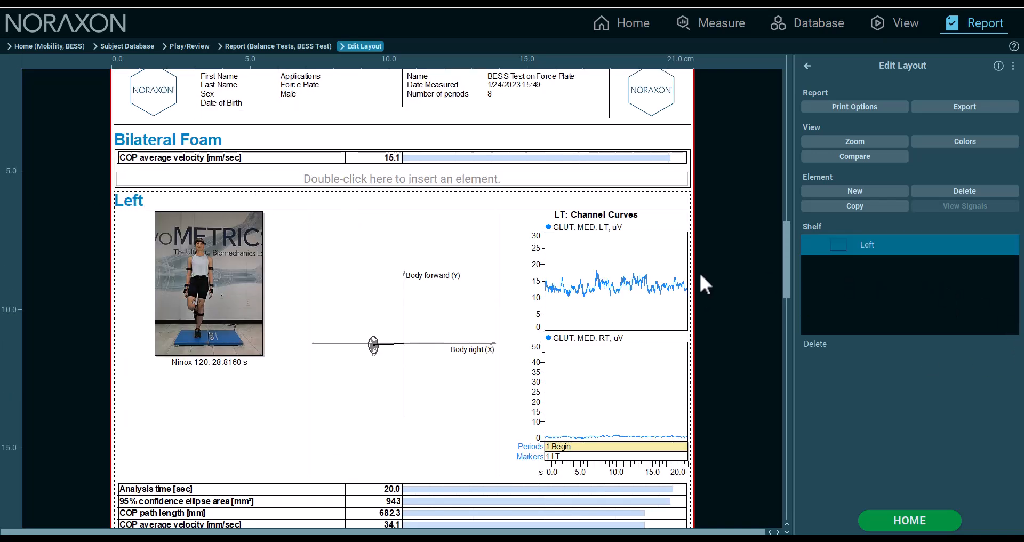
scroll(500, 256, "down", 3)
left_click_drag(835, 247, 541, 414)
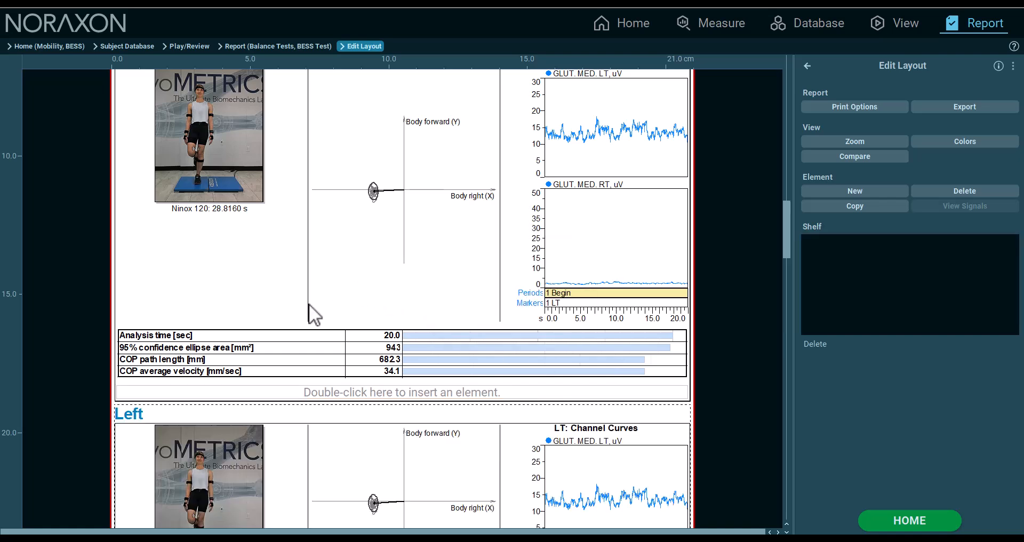
Retitle the copied Left box as Left Foam.
scroll(309, 303, "down", 2)
double_click(130, 309)
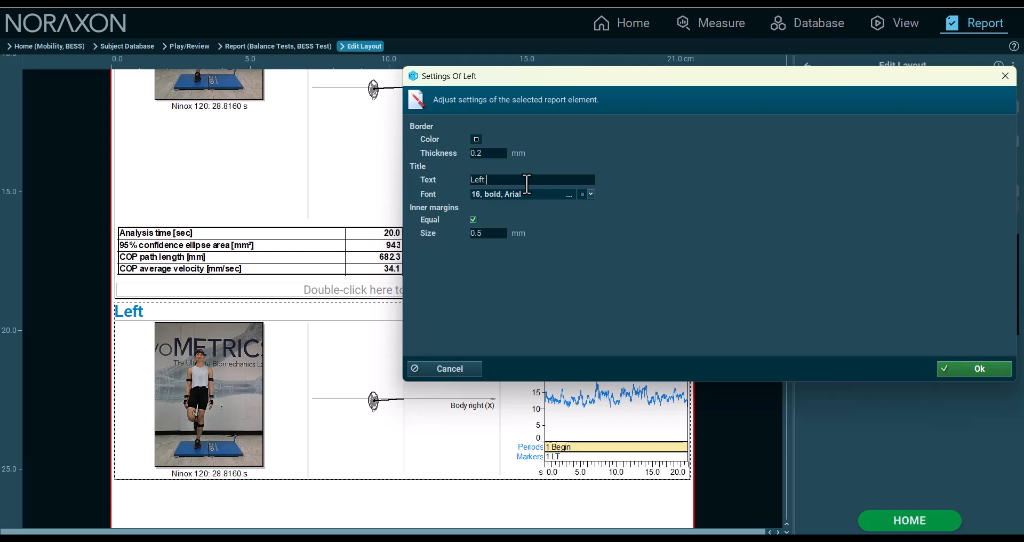
type("Foam")
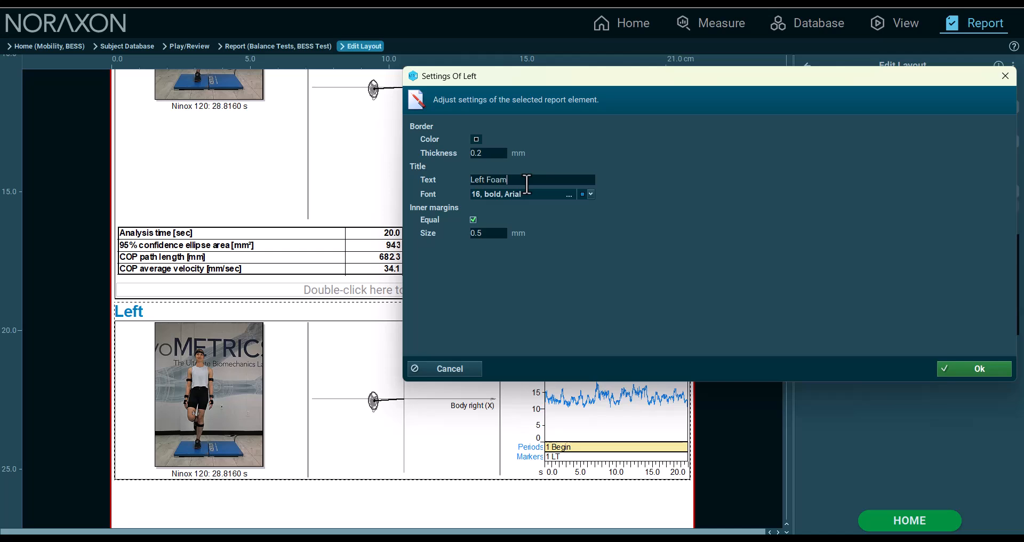
left_click(994, 365)
Set the Activity of the video in the Left Foam box to LT w Foam.
scroll(267, 373, "down", 3)
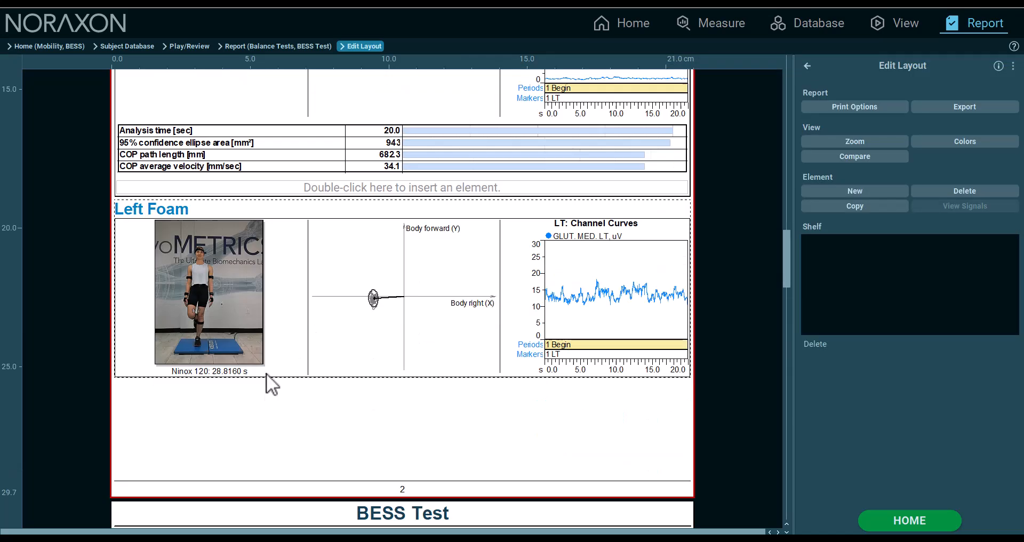
left_click(218, 241)
double_click(219, 241)
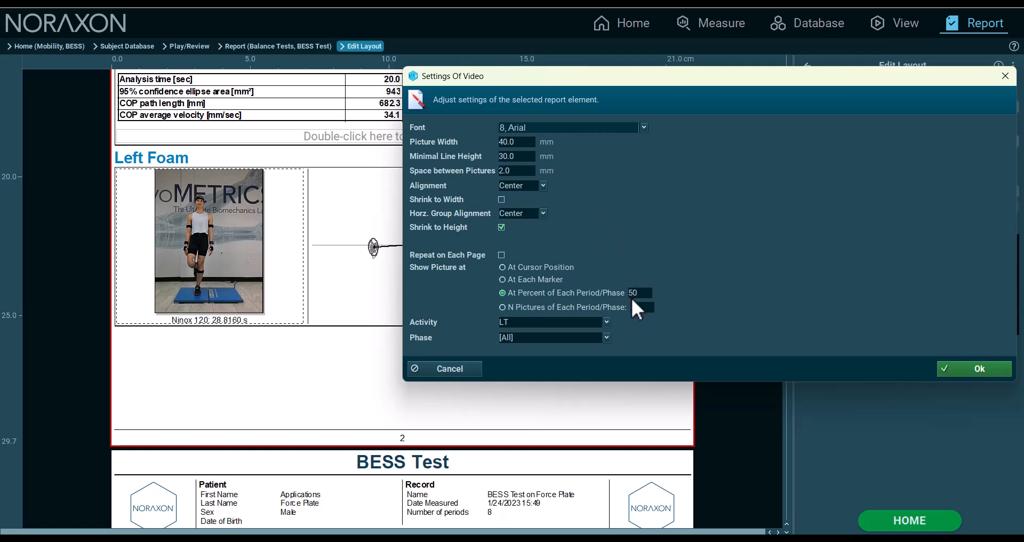
left_click(608, 321)
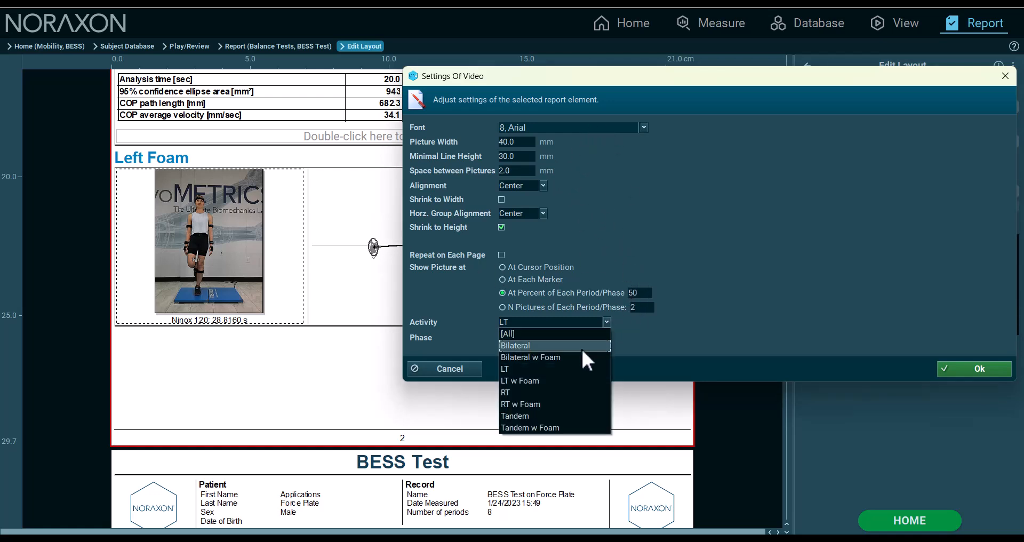
left_click(553, 376)
left_click(961, 371)
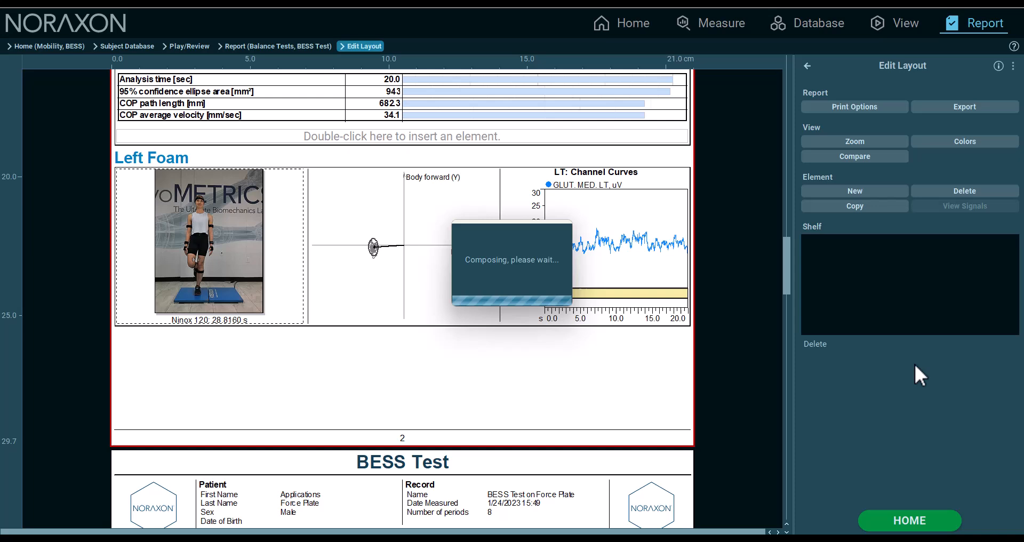
Restrict all calculations of the stance diagram in the Left Foam box to the LT w Foam activity.
double_click(416, 262)
left_click(599, 225)
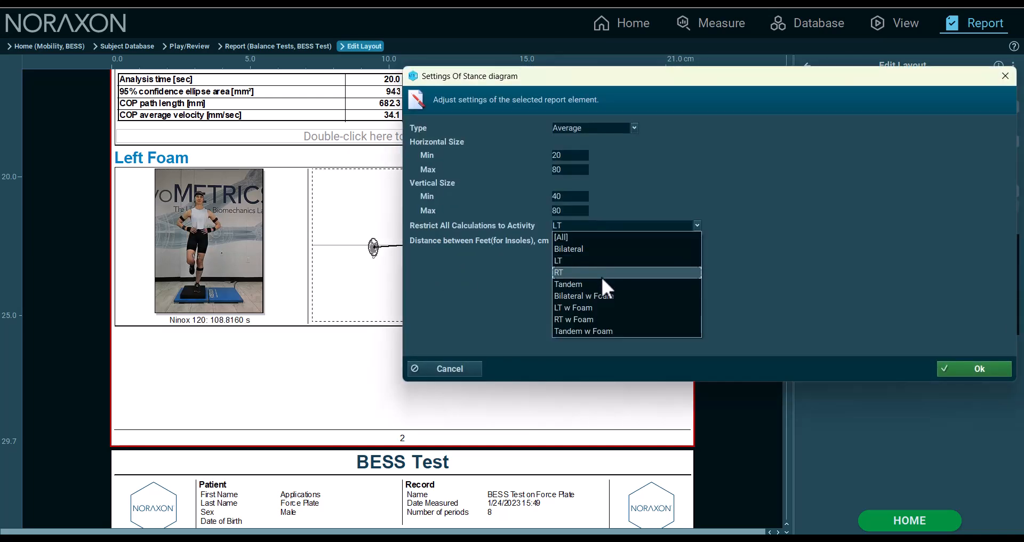
left_click(604, 308)
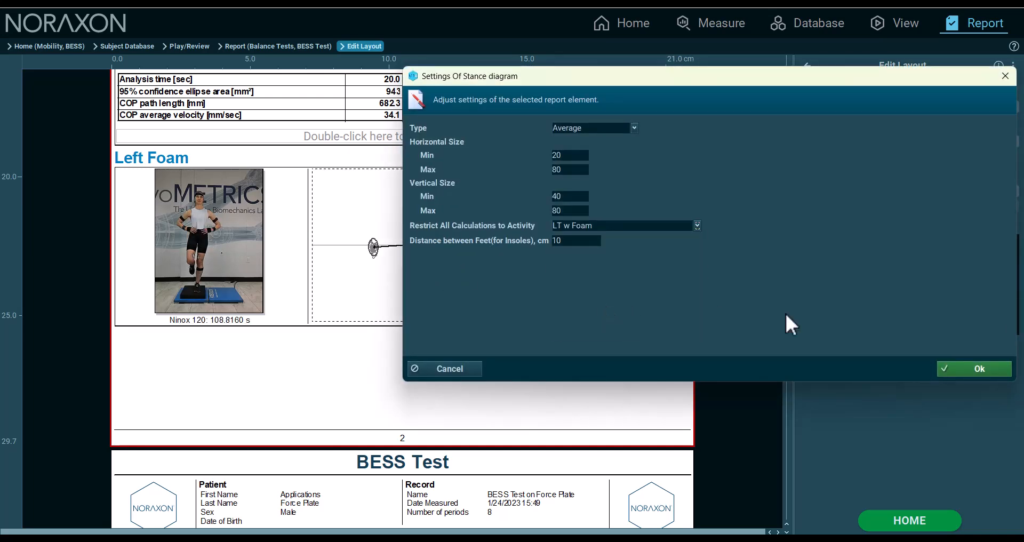
left_click(965, 372)
Restrict all calculations of the channel curves in the Left Foam box to the LT w Foam activity.
double_click(568, 252)
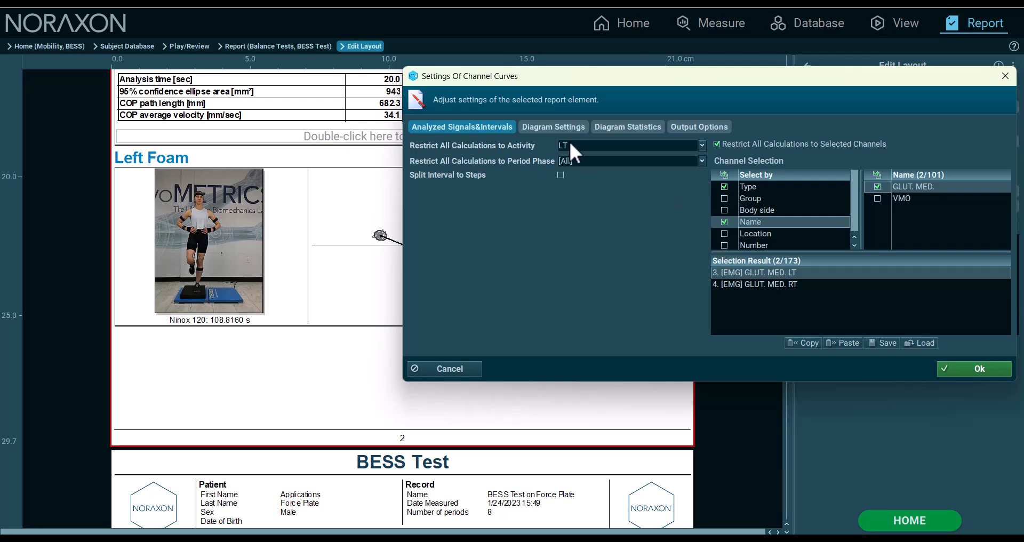
left_click(571, 145)
left_click(582, 225)
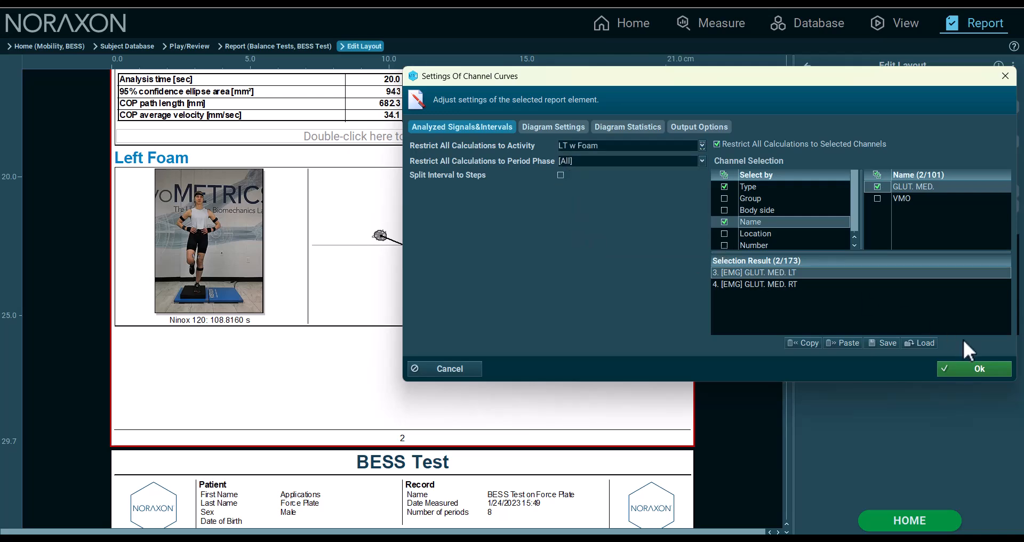
left_click(978, 367)
Review the Left Foam box across both report pages and check the activity restriction of its stance diagram.
scroll(506, 291, "down", 3)
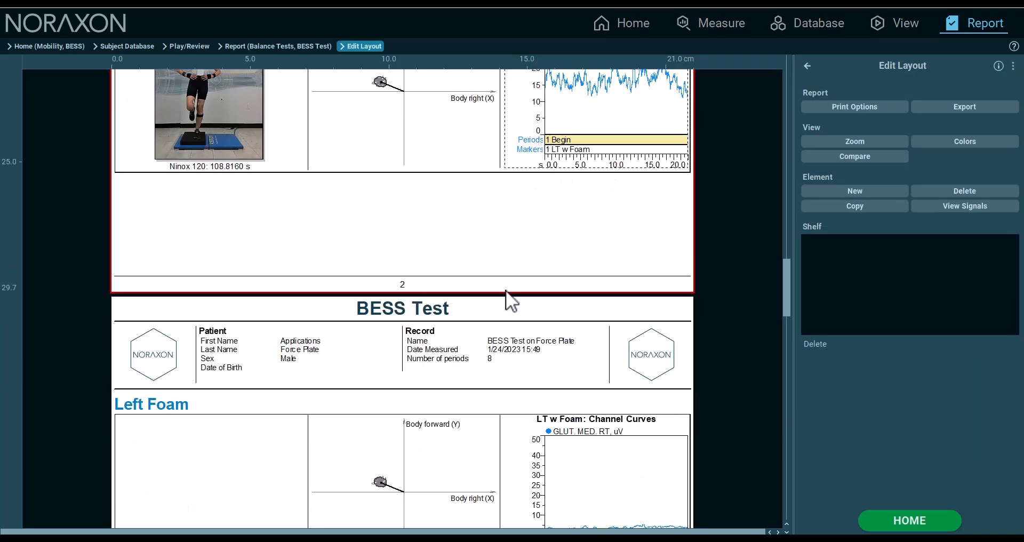
scroll(506, 290, "down", 6)
scroll(505, 291, "up", 4)
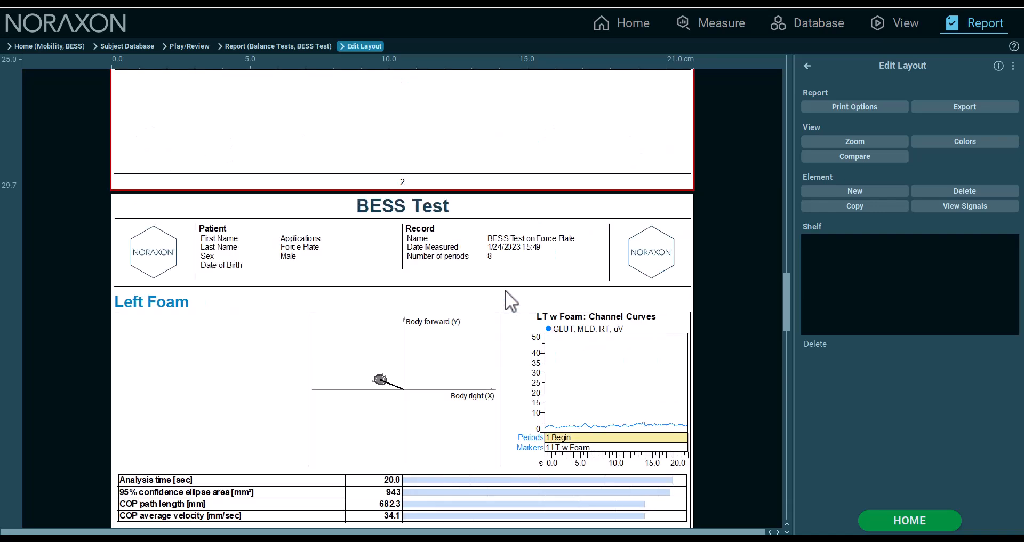
scroll(505, 290, "up", 6)
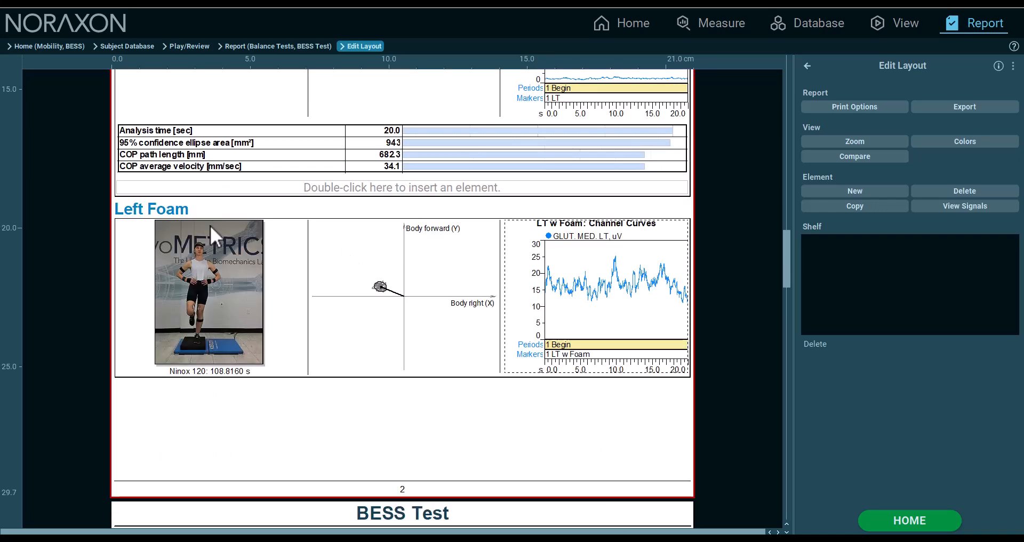
scroll(293, 266, "down", 14)
scroll(310, 214, "up", 2)
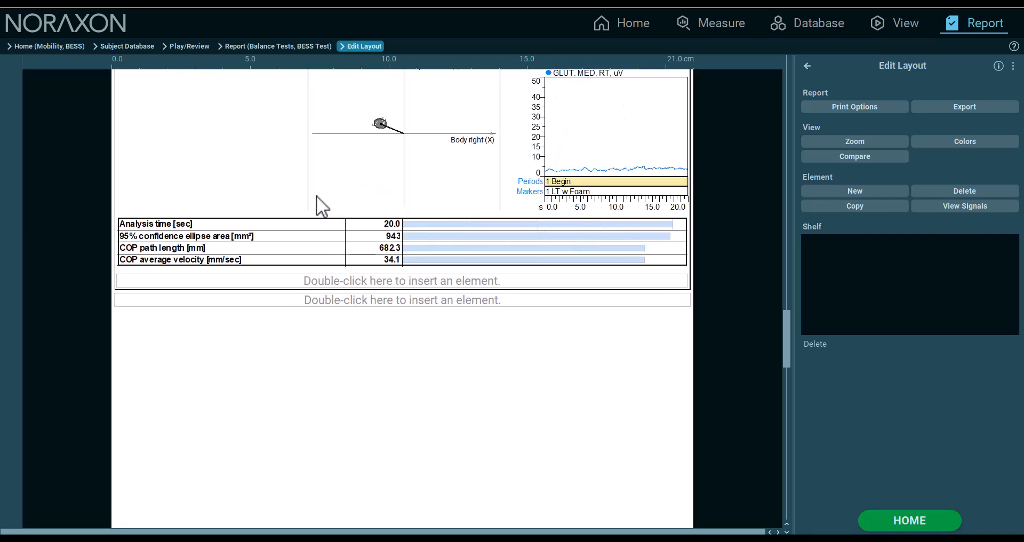
double_click(338, 232)
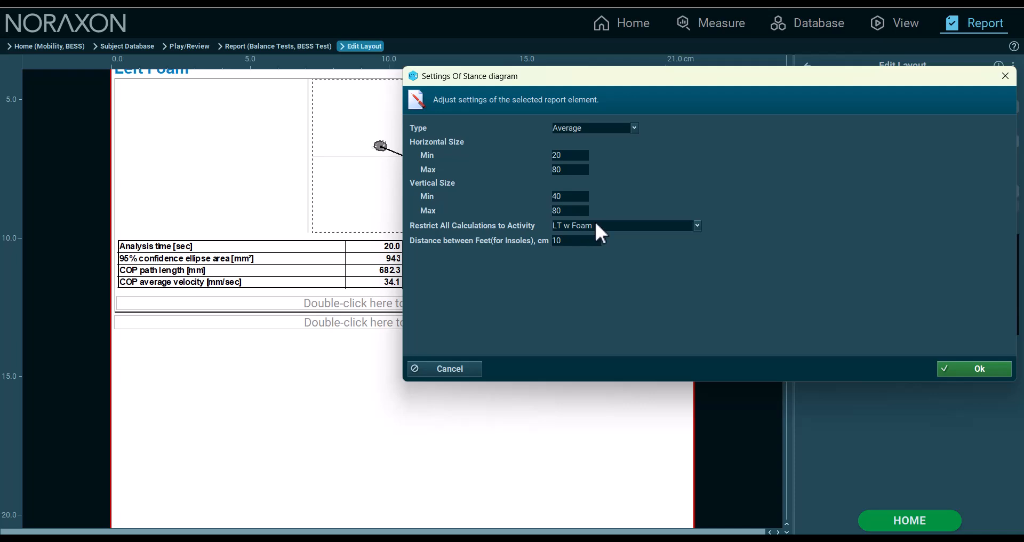
left_click(972, 367)
scroll(398, 285, "up", 5)
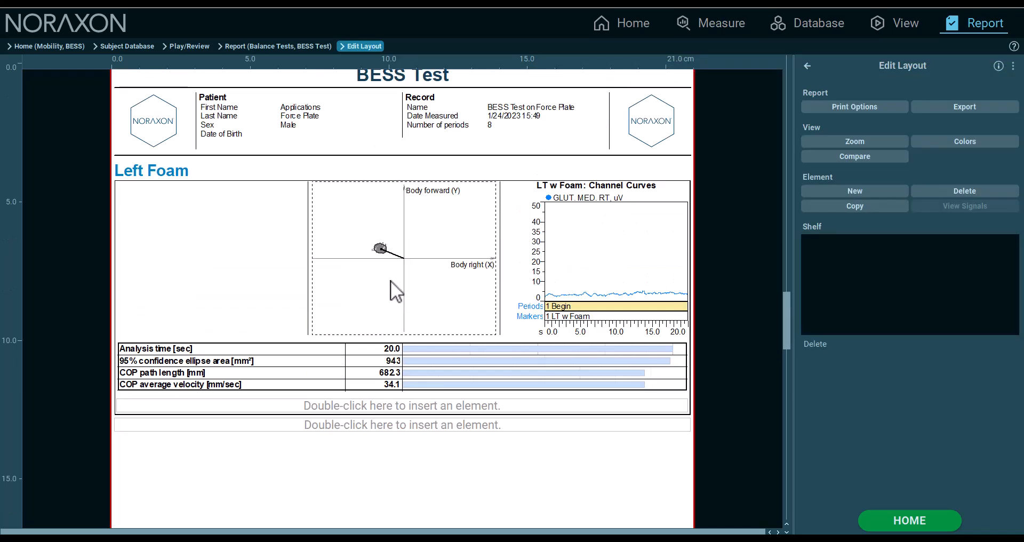
scroll(390, 279, "up", 8)
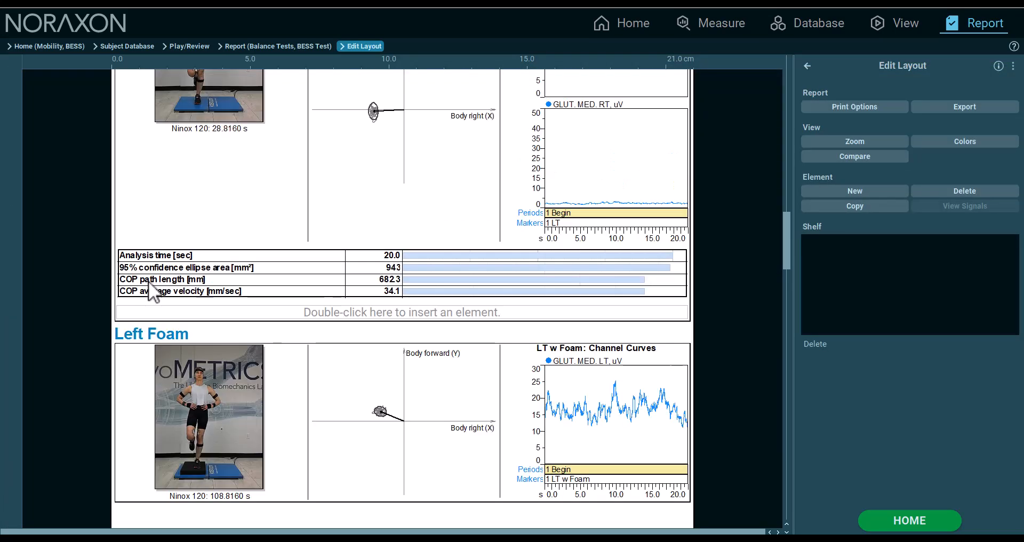
Duplicate the Left Foam box through the shelf and place the copy beneath it on the third page.
left_click(173, 335)
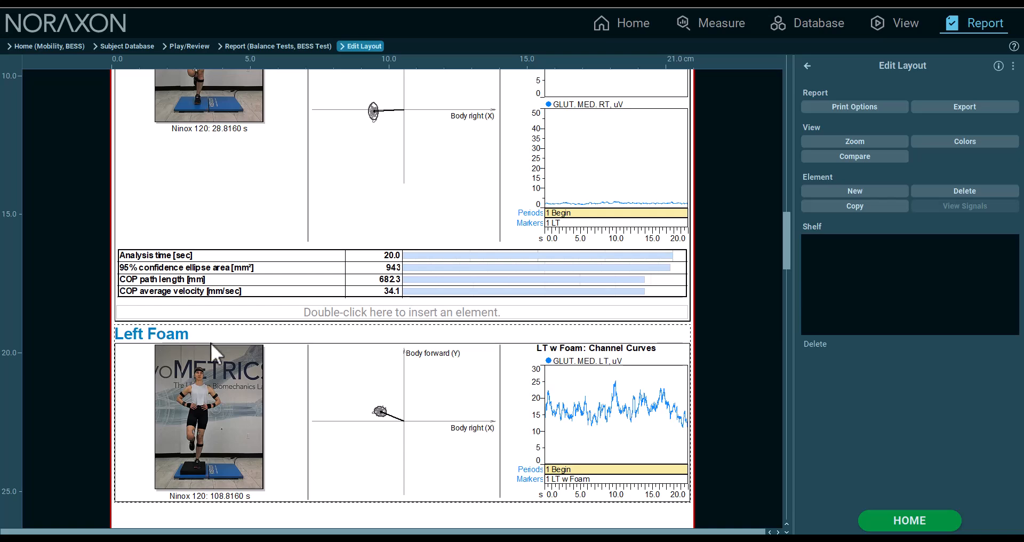
left_click_drag(155, 334, 853, 275)
scroll(476, 248, "down", 3)
scroll(476, 248, "down", 5)
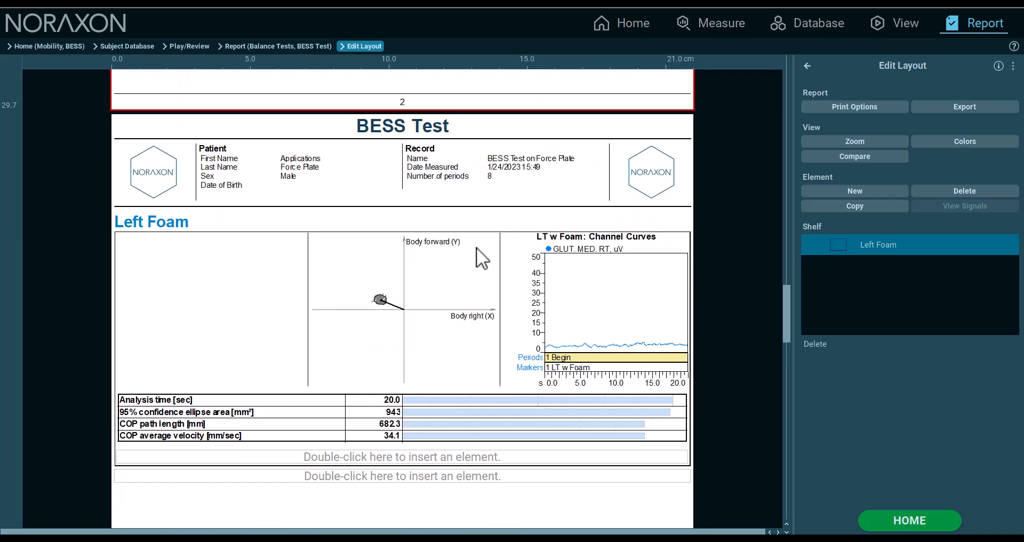
left_click_drag(856, 261, 682, 433)
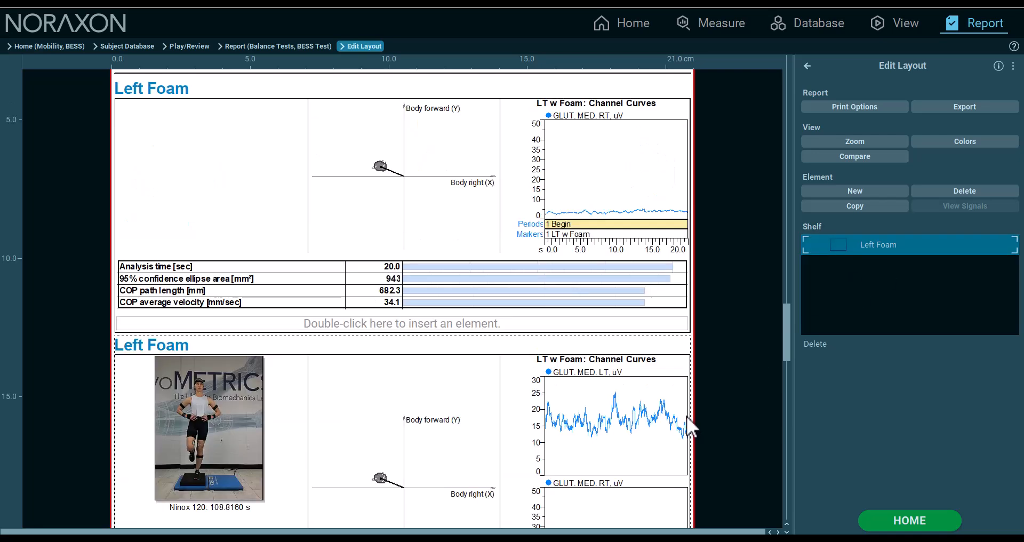
Retitle the copied Left Foam box as Tandem.
scroll(530, 295, "down", 3)
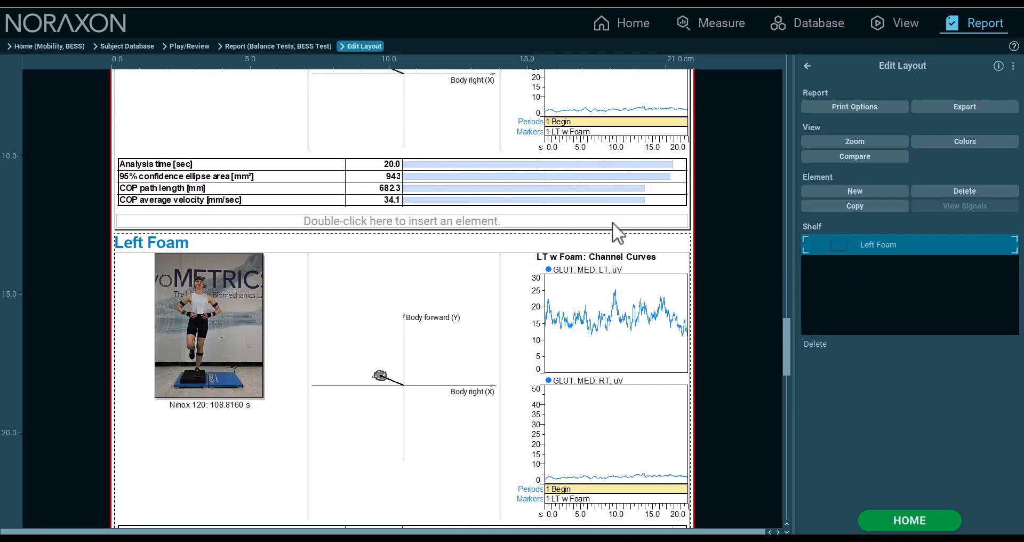
double_click(187, 242)
left_click_drag(518, 184, 466, 174)
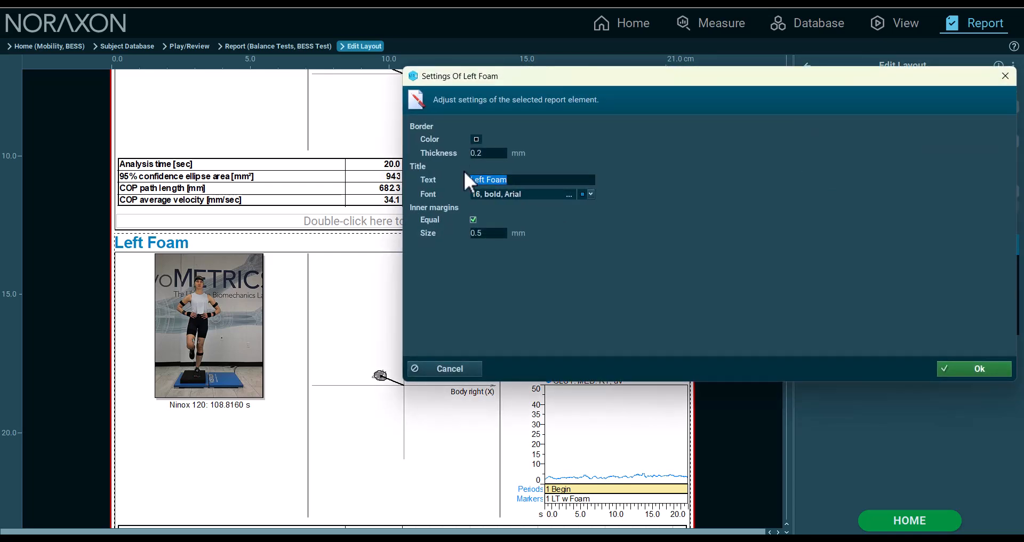
type("Tandem")
left_click(985, 369)
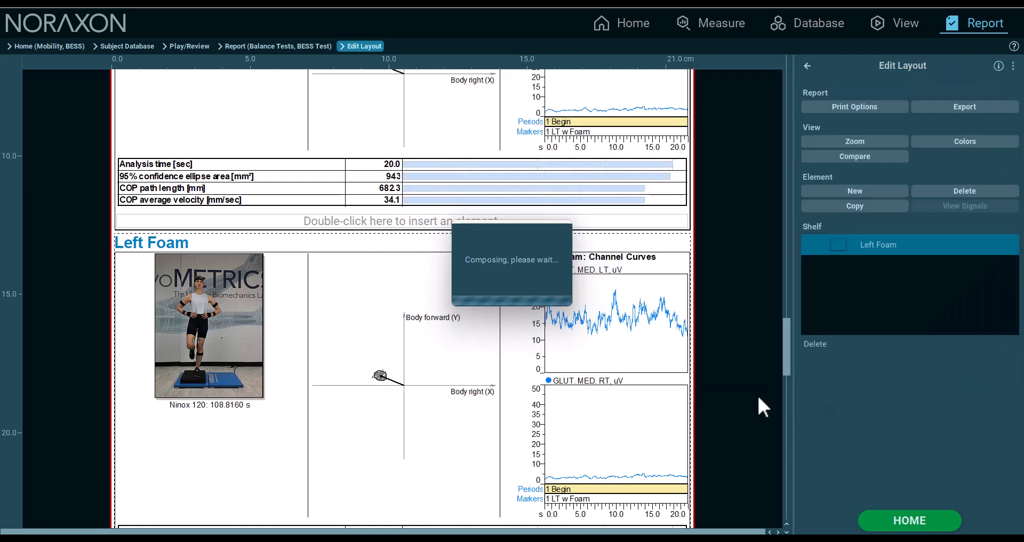
Restrict all calculations of the stance diagram in the Tandem box to the Tandem activity.
double_click(405, 321)
left_click(606, 225)
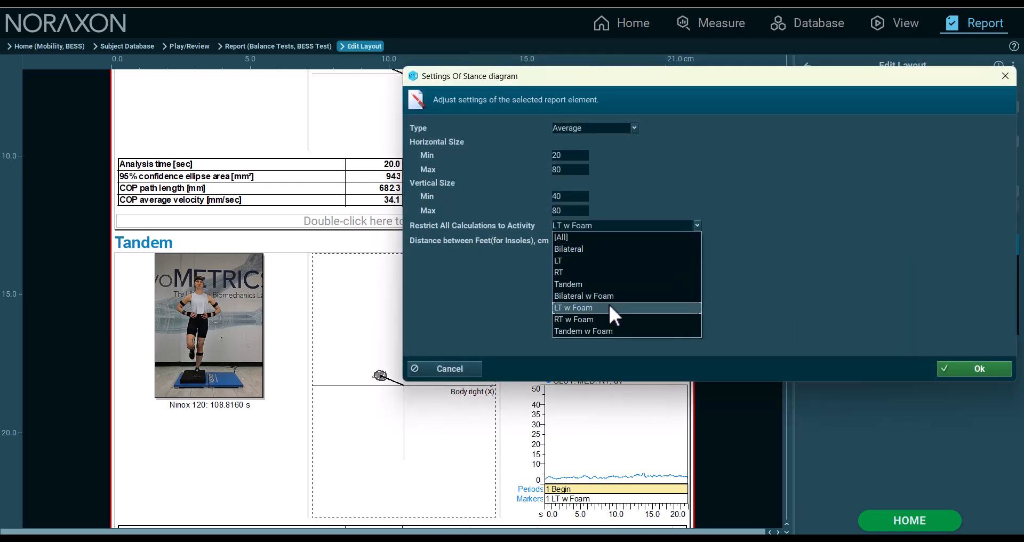
left_click(601, 282)
left_click(976, 369)
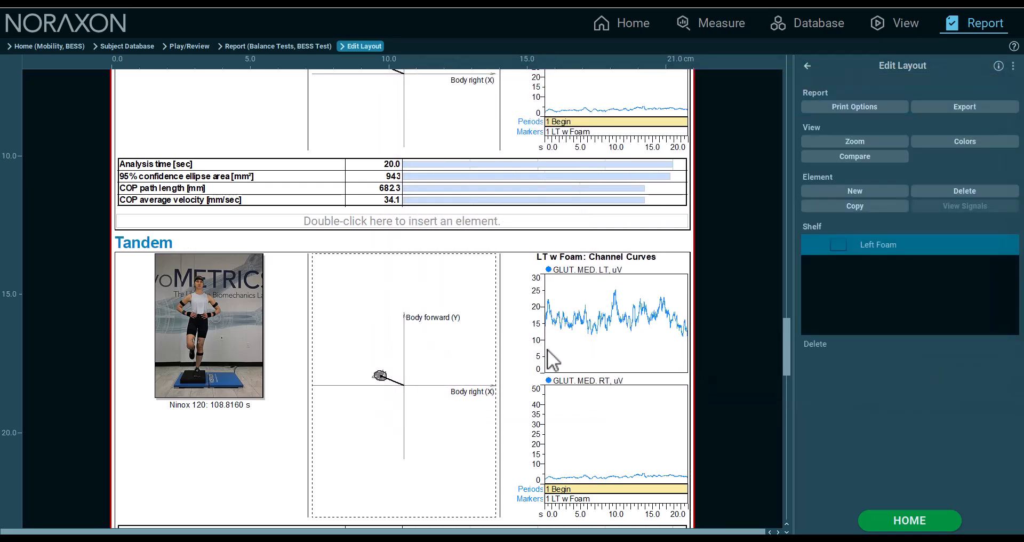
Set the Activity of the video in the Tandem box to Tandem.
double_click(223, 305)
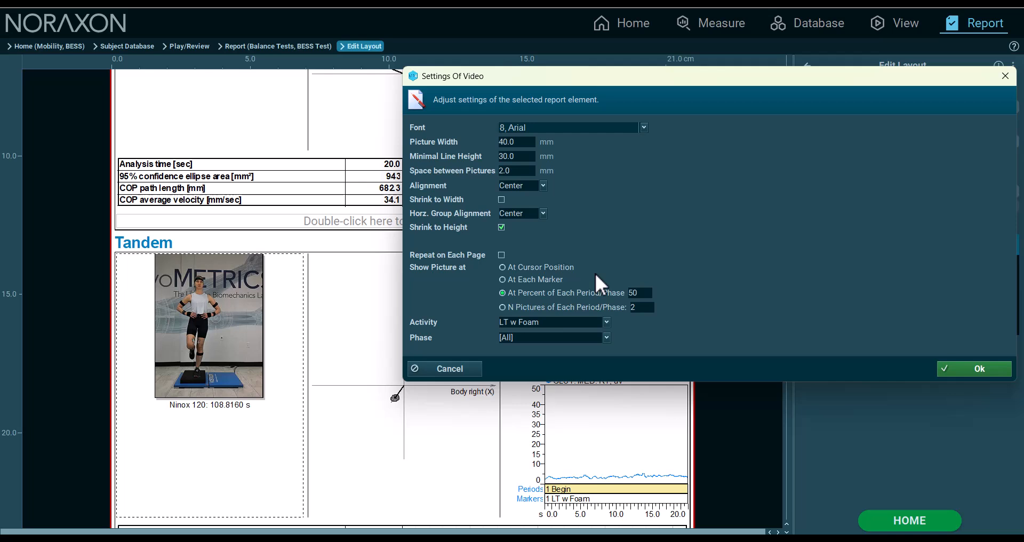
left_click(606, 323)
left_click(580, 412)
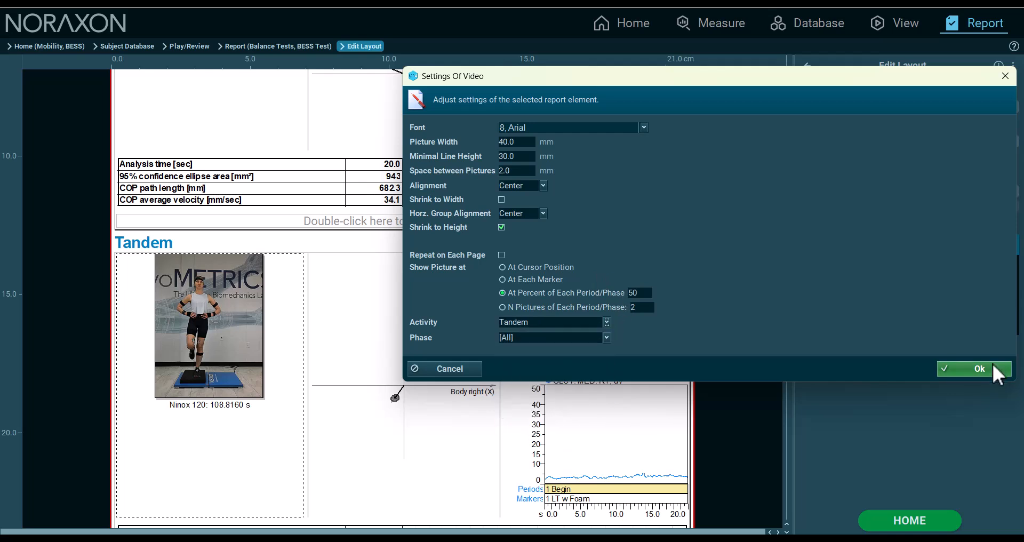
left_click(993, 369)
Restrict all calculations of the channel curves in the Tandem box to the Tandem activity.
double_click(656, 331)
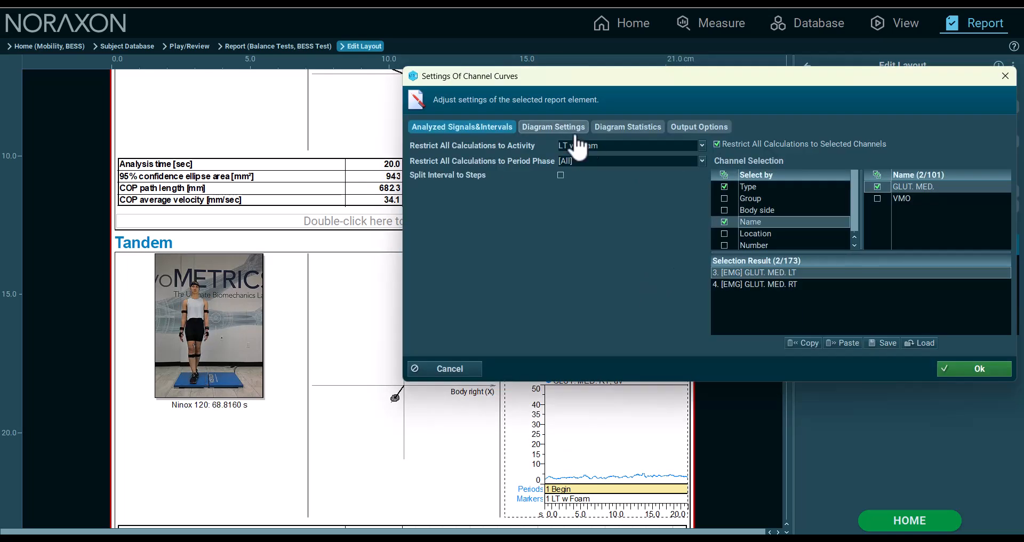
left_click(594, 146)
left_click(597, 206)
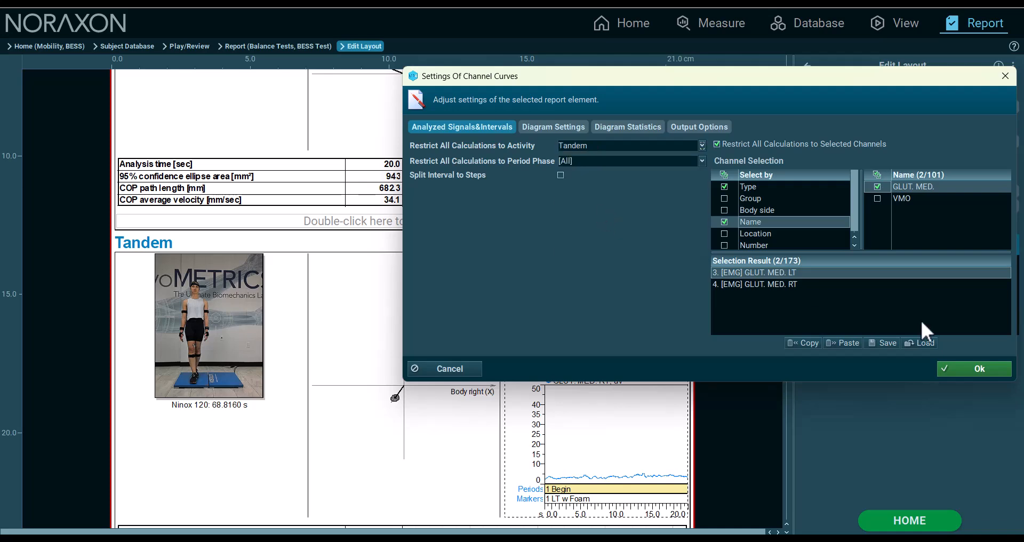
left_click(999, 372)
Restrict all calculations of the stance parameters table in the Tandem box to the Tandem activity.
scroll(490, 266, "down", 4)
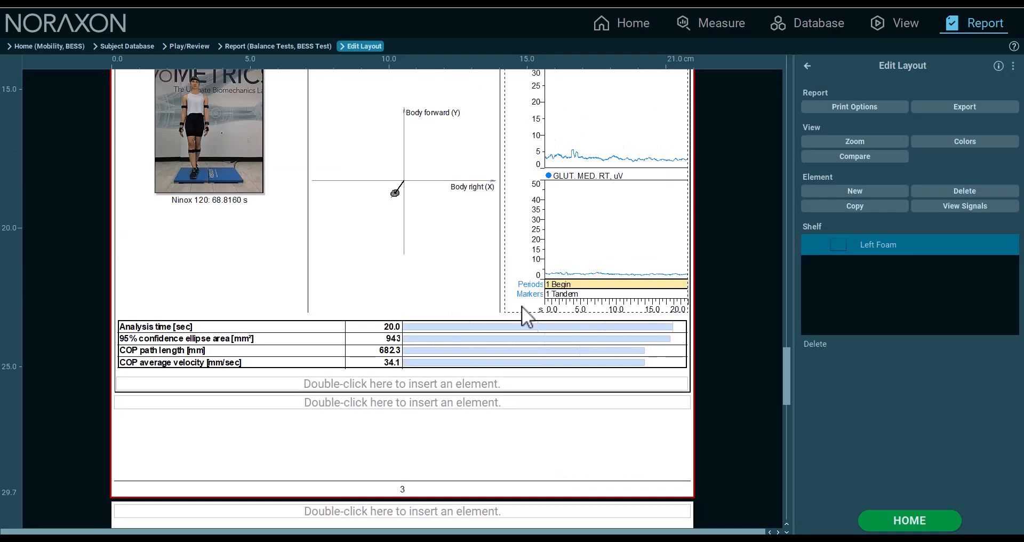
double_click(549, 354)
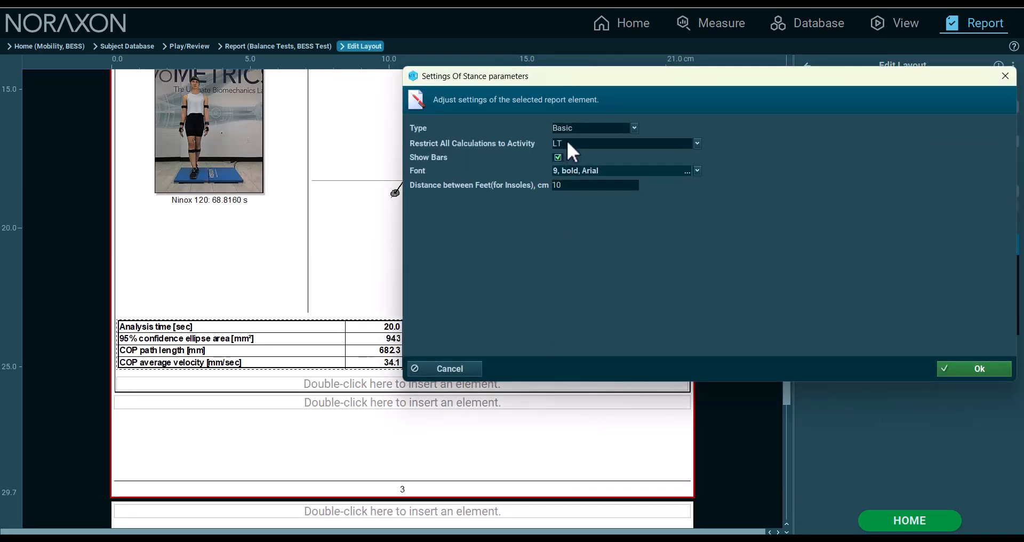
left_click(565, 142)
left_click(582, 202)
left_click(984, 372)
Duplicate the Tandem box through the shelf and place the copy on the fourth page.
scroll(446, 245, "up", 4)
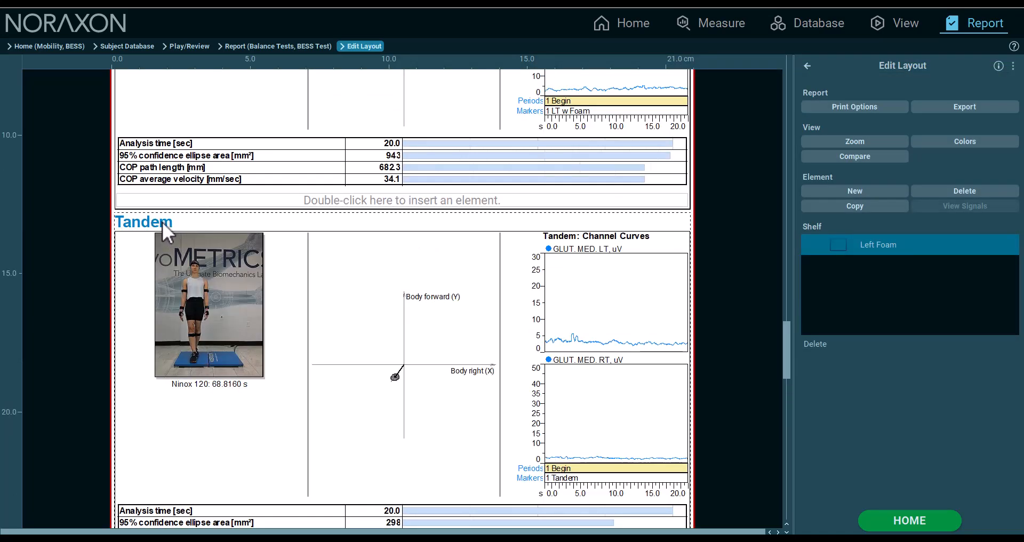
left_click_drag(162, 222, 902, 324)
scroll(414, 264, "down", 10)
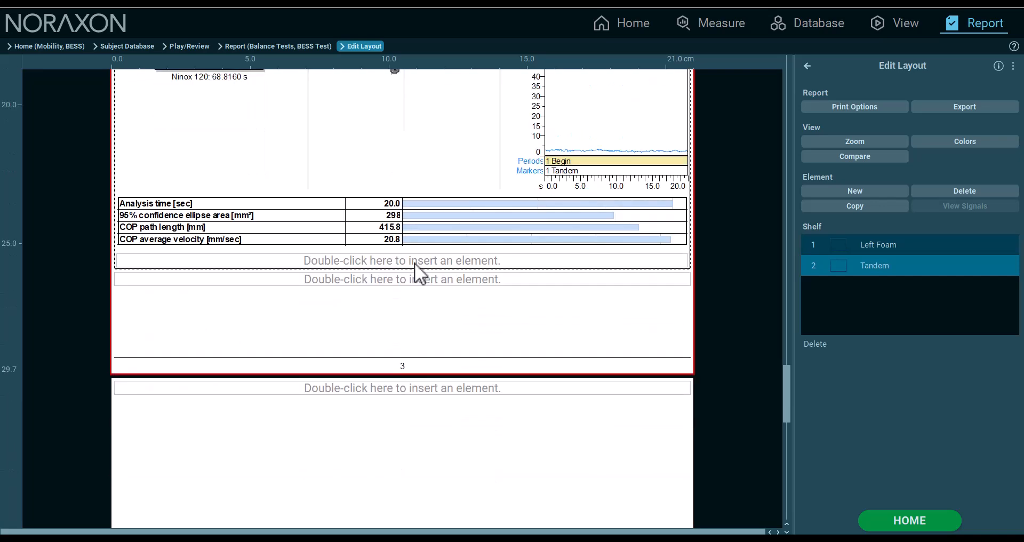
left_click_drag(883, 283, 492, 131)
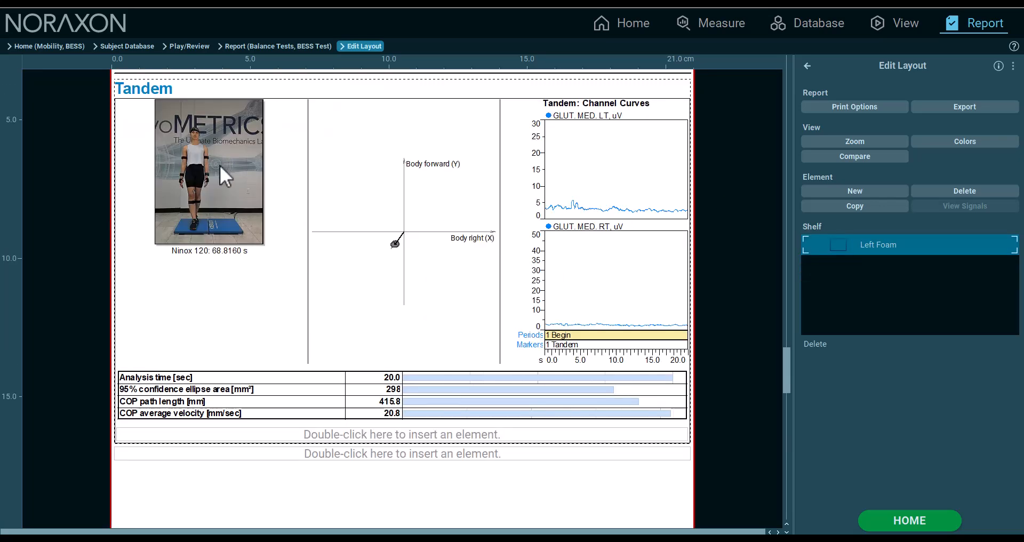
Retitle the copied Tandem box as Tandem Foam and set its video's Activity to Tandem w Foam.
double_click(155, 89)
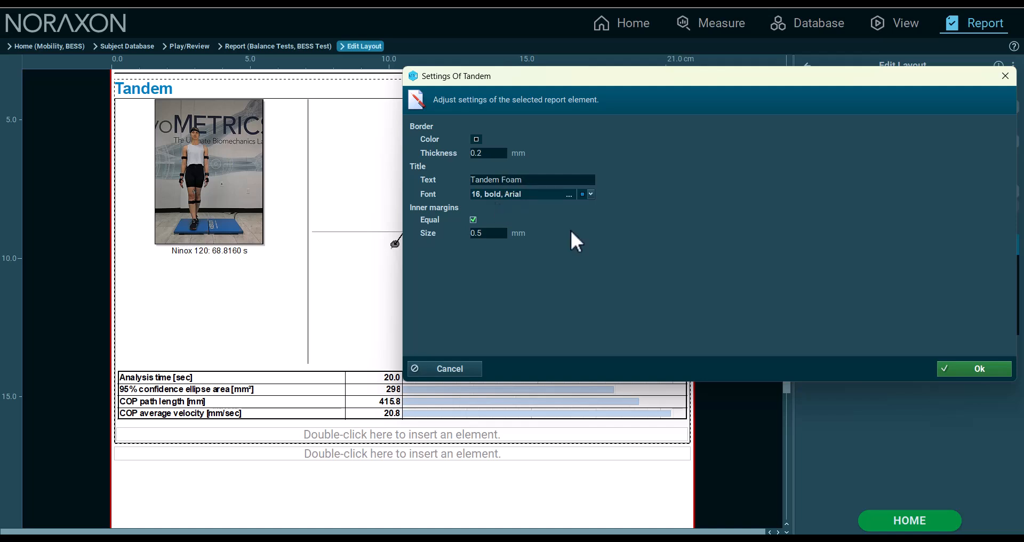
left_click(990, 372)
double_click(152, 180)
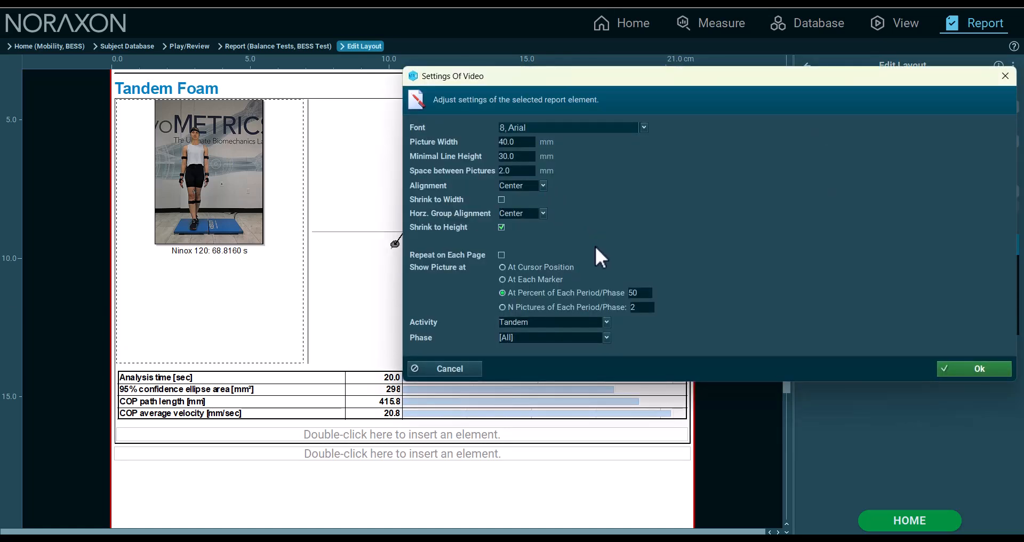
left_click(605, 323)
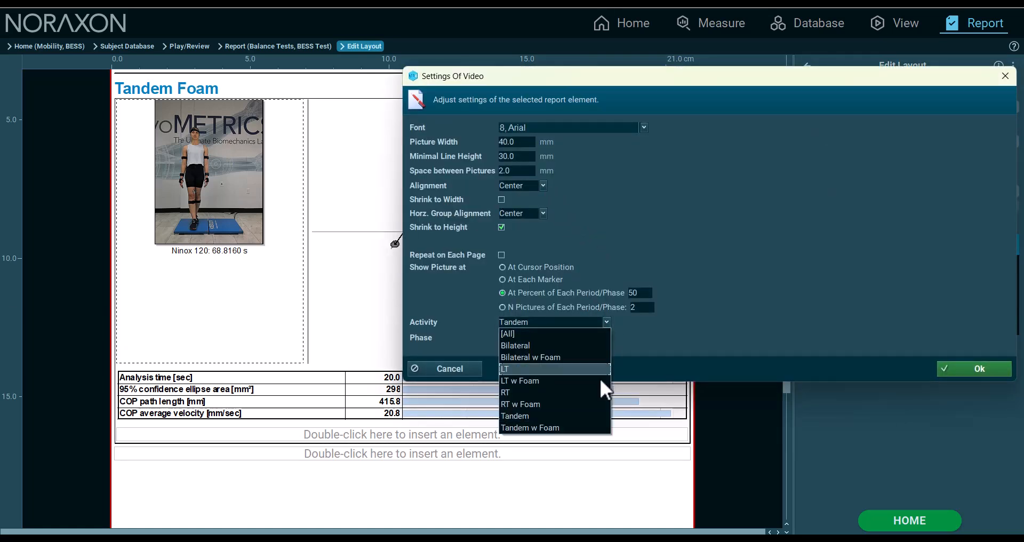
left_click(597, 429)
left_click(943, 371)
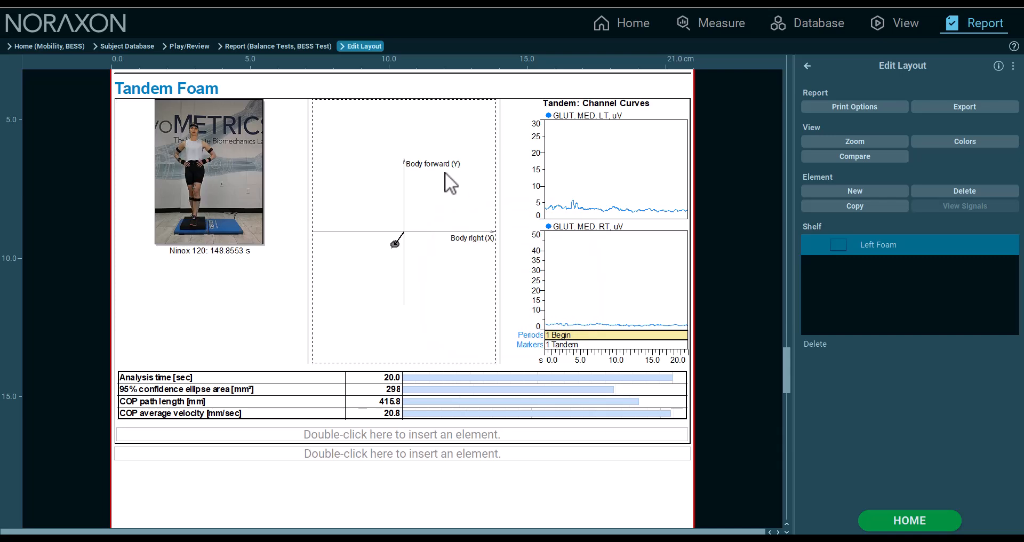
Restrict all calculations of the stance diagram in the Tandem Foam box to the Tandem w Foam activity.
double_click(445, 172)
left_click(586, 226)
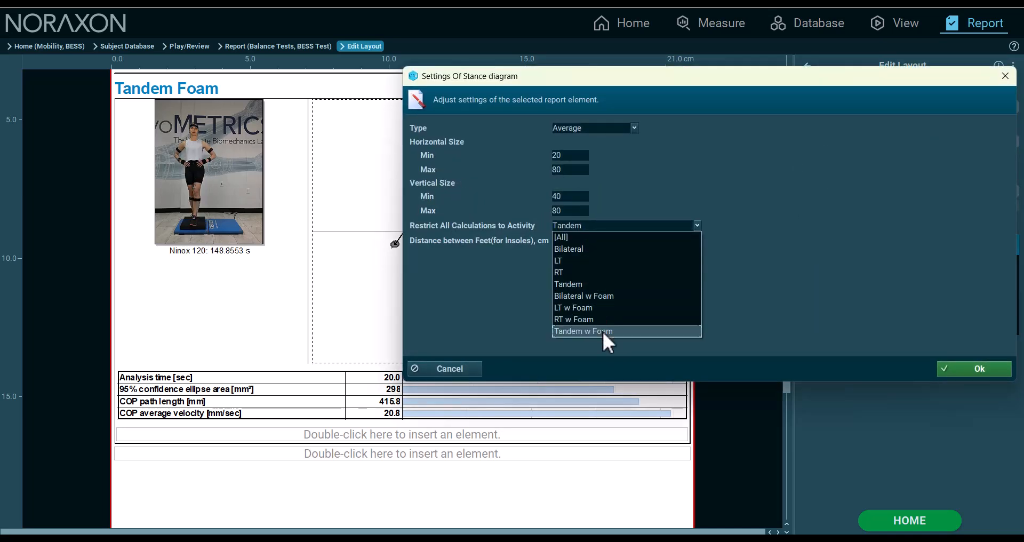
left_click(602, 329)
key("Return")
Restrict all calculations of the channel curves in the Tandem Foam box to the Tandem w Foam activity.
double_click(587, 248)
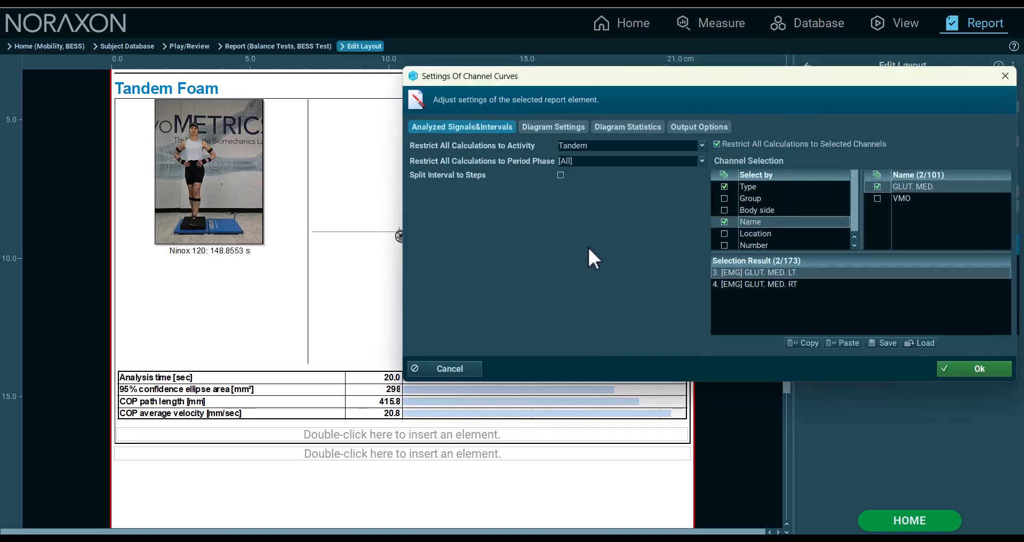
left_click(613, 147)
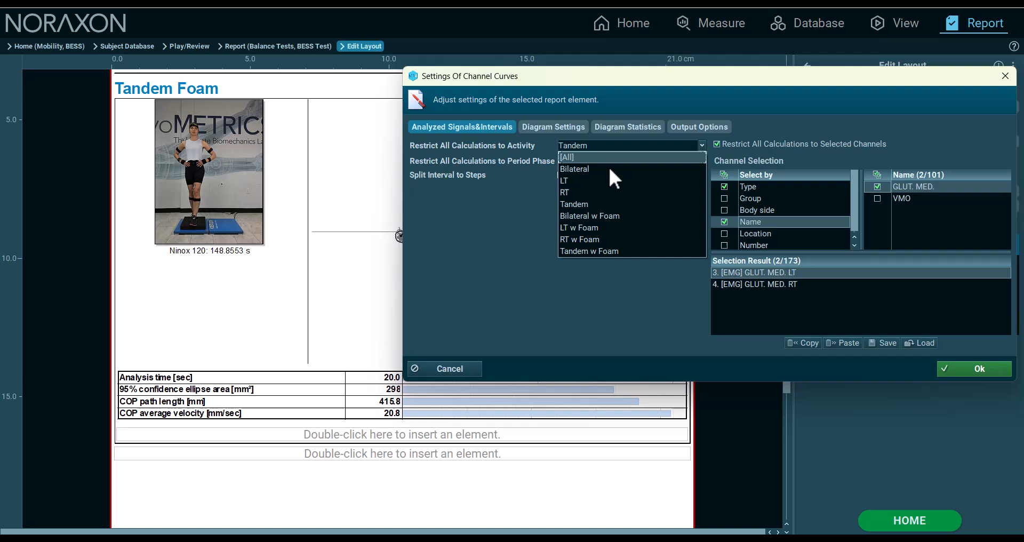
left_click(619, 245)
left_click(951, 364)
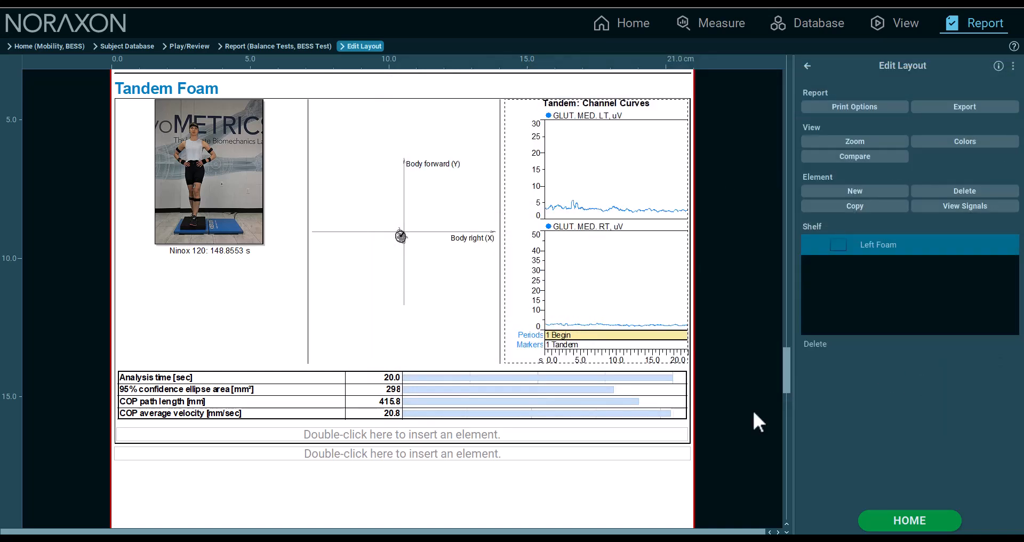
Restrict all calculations of the stance parameters table in the Tandem Foam box to the Tandem w Foam activity.
double_click(647, 411)
left_click(573, 142)
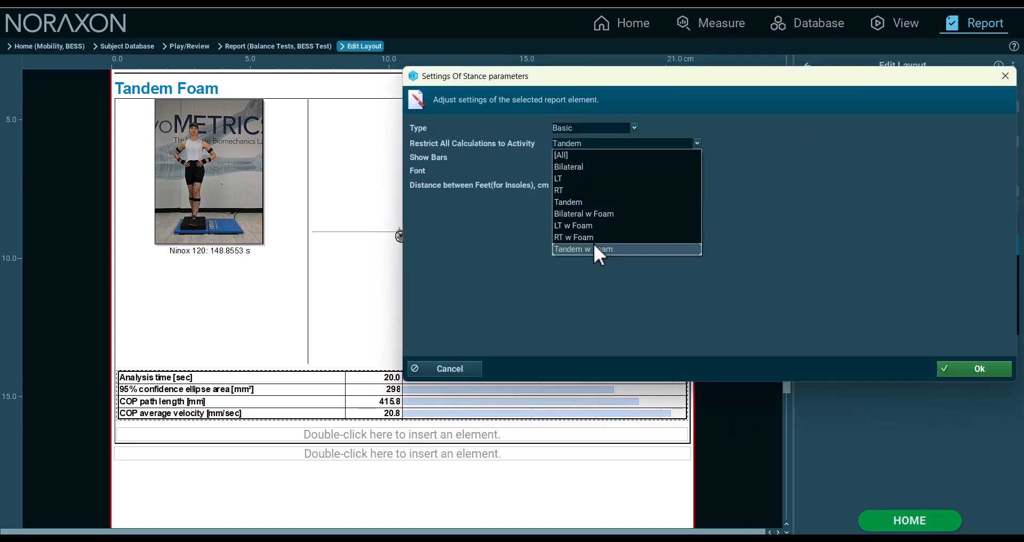
left_click(593, 244)
left_click(975, 369)
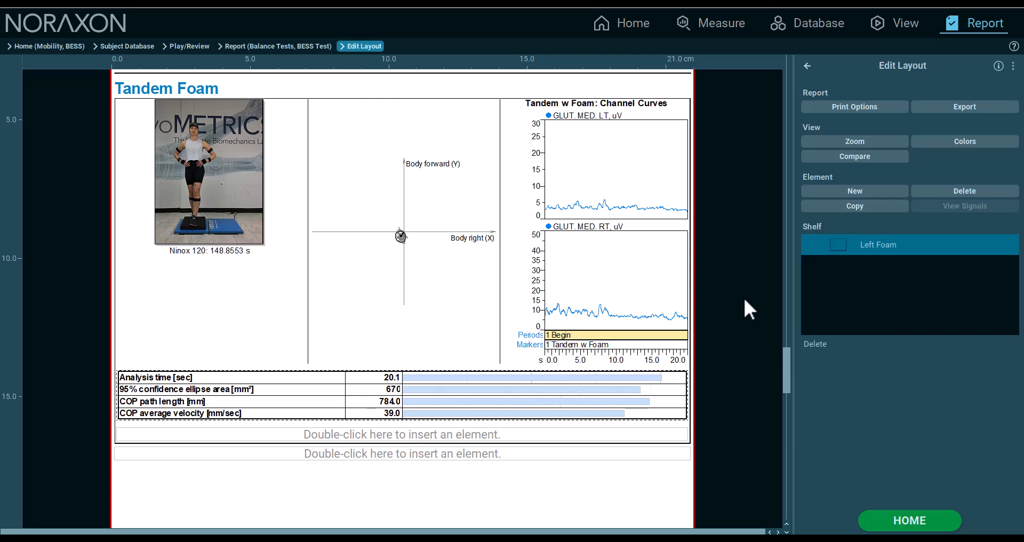
Finish editing the layout and return to the BESS Test report.
scroll(788, 377, "down", 2)
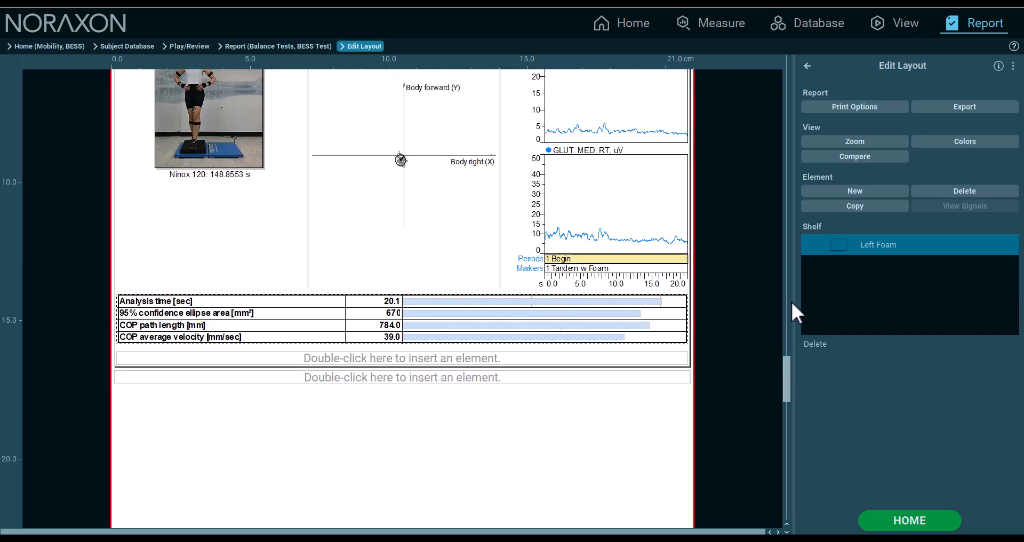
left_click_drag(787, 149, 789, 46)
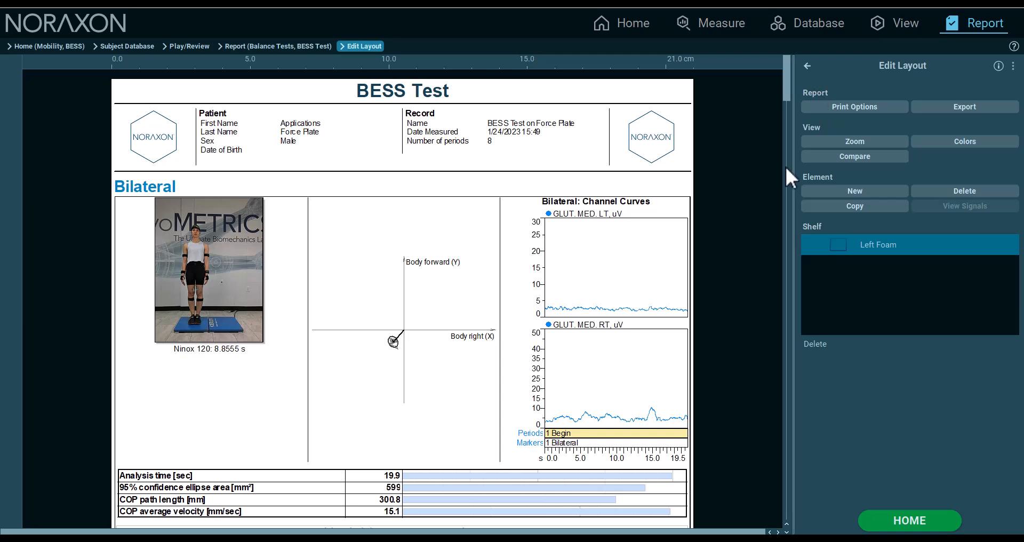
left_click(809, 67)
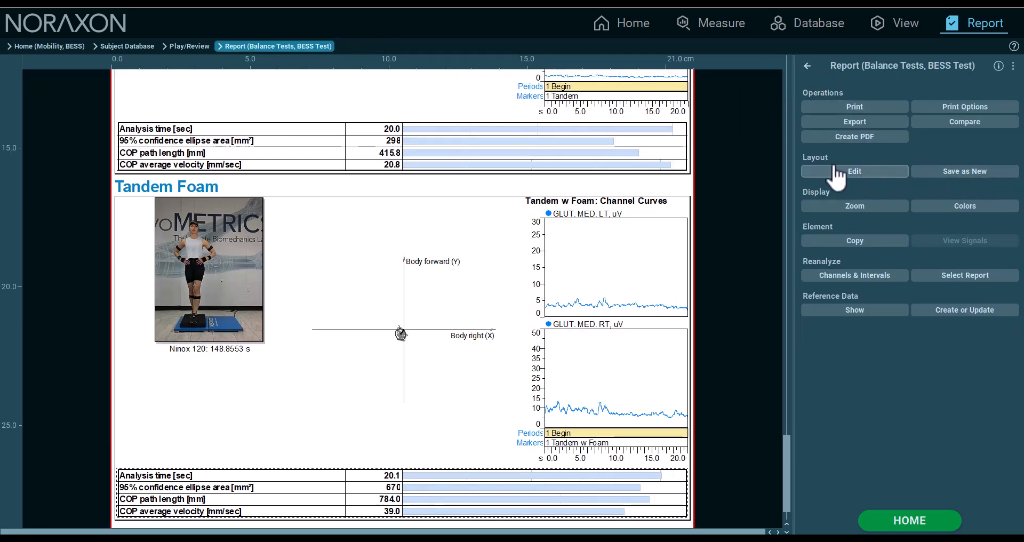
Save the layout as a new report named BESS Test with Force and EMG, including the changed report layout and settings.
left_click(937, 171)
left_click(496, 215)
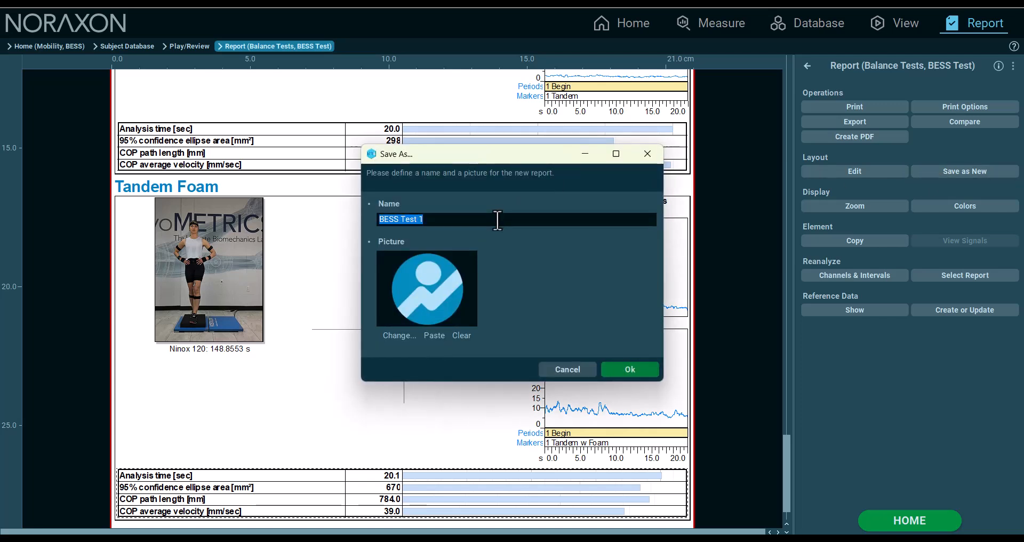
left_click(494, 220)
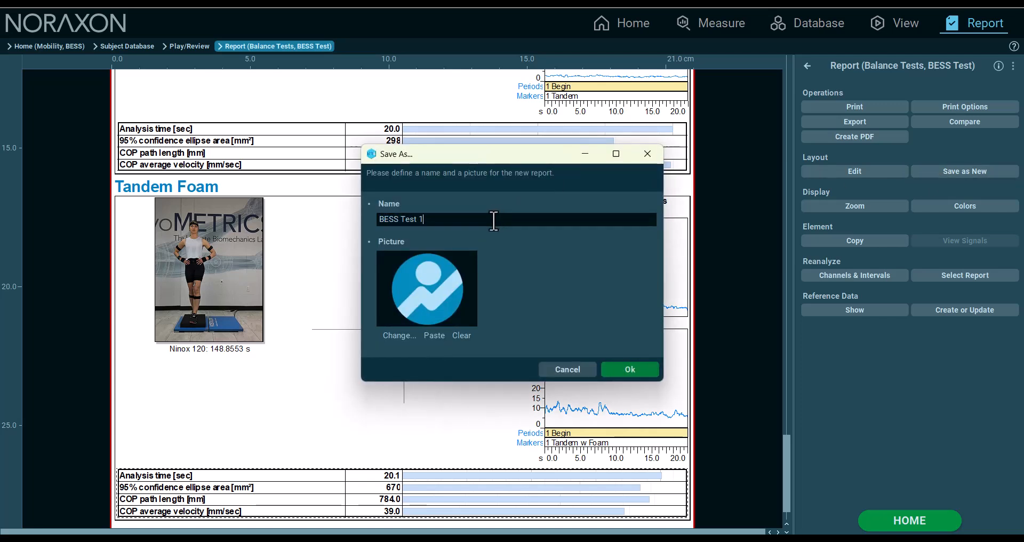
key("BackSpace")
type("with Force and EMG")
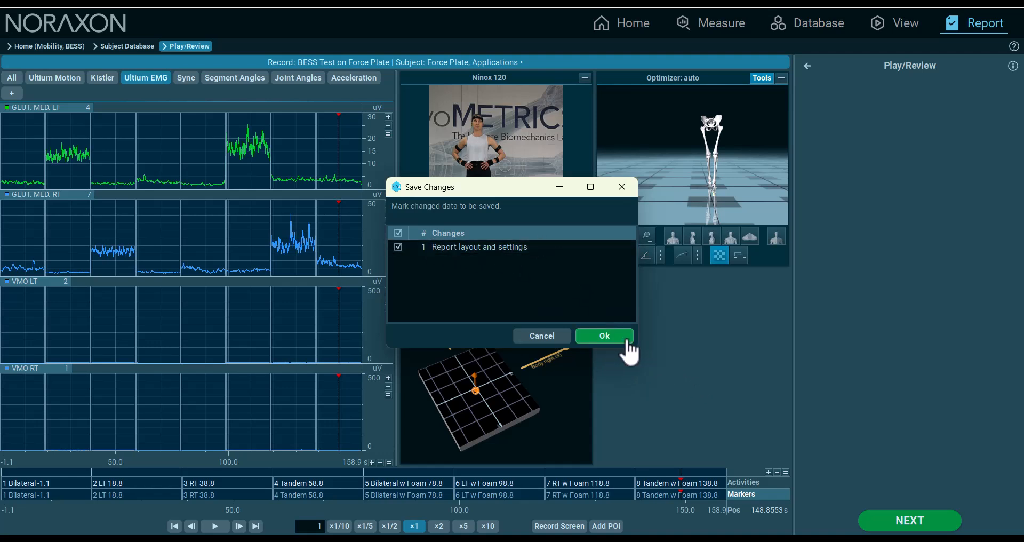
left_click(628, 340)
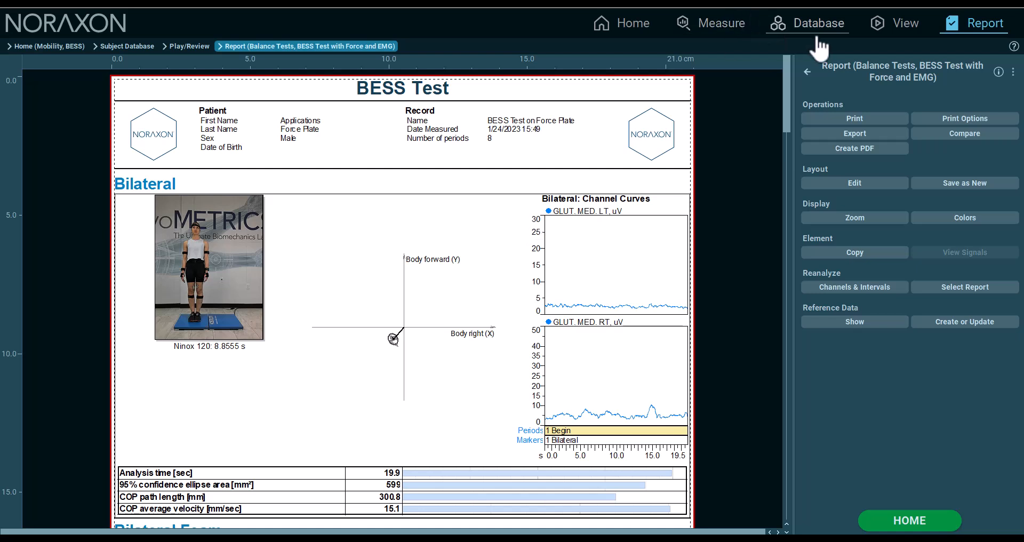
Regenerate the report from the record's review, and open the full report menu to choose another report.
left_click(882, 37)
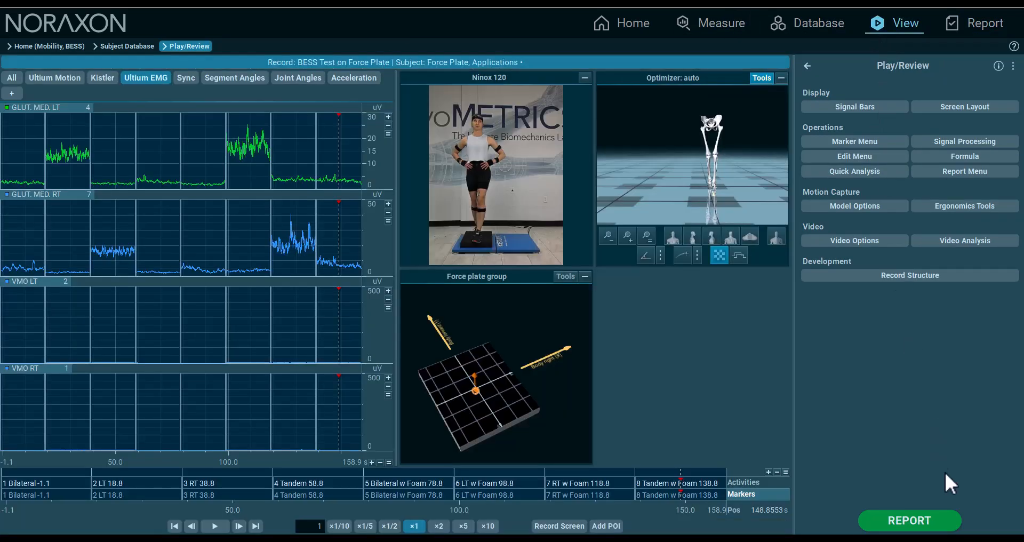
left_click(944, 530)
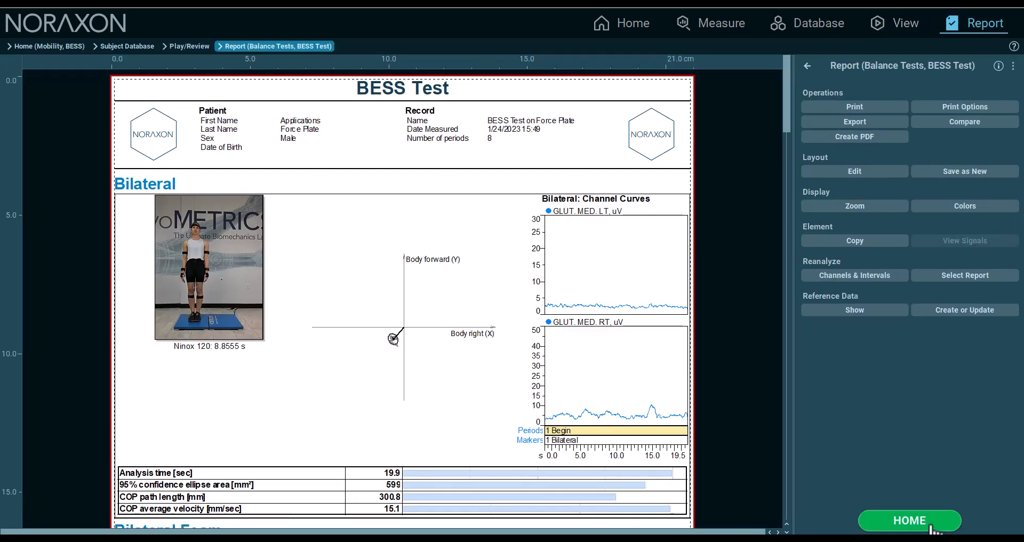
left_click(966, 273)
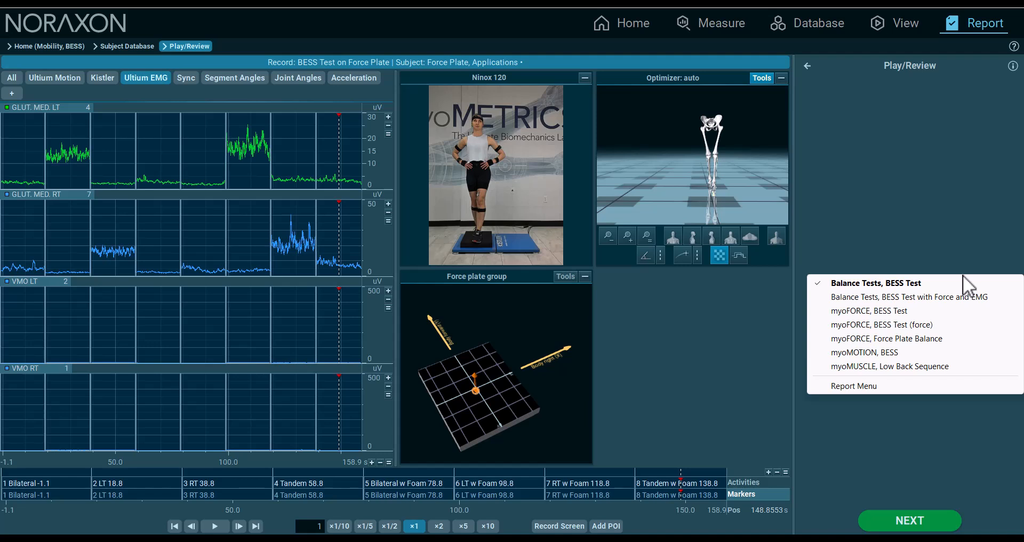
left_click(867, 385)
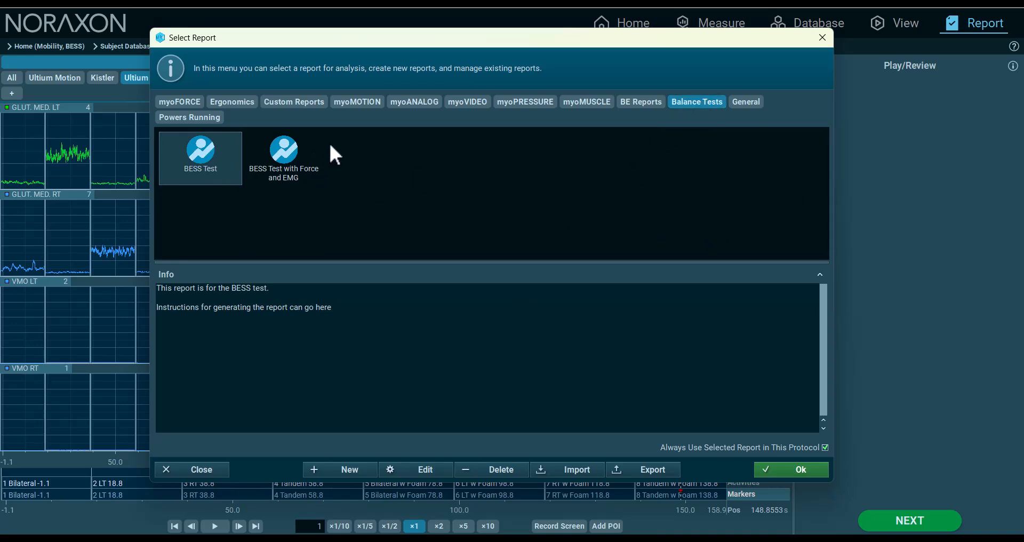
Select BESS Test among the Balance Tests reports and generate it for the record.
left_click(290, 176)
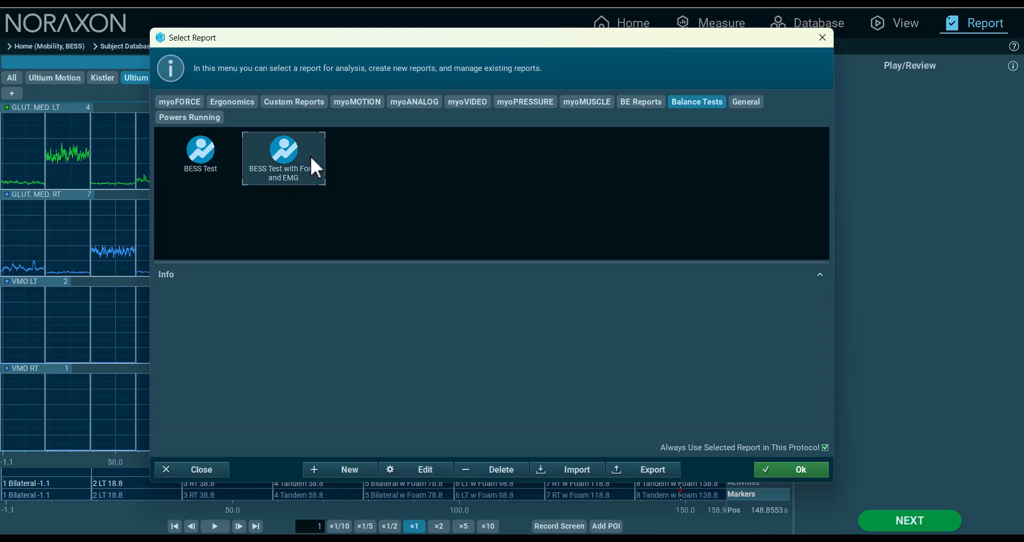
left_click(221, 164)
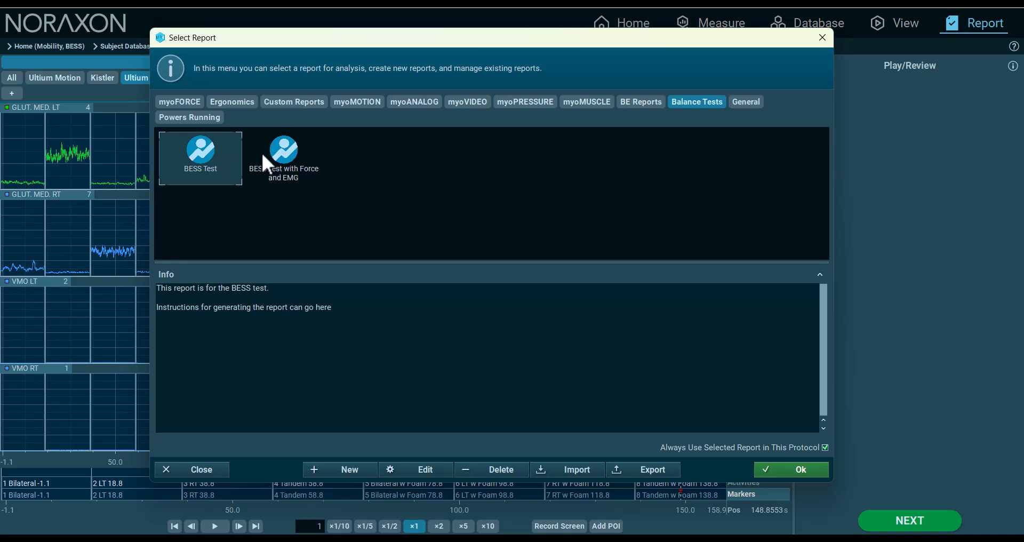
left_click(798, 466)
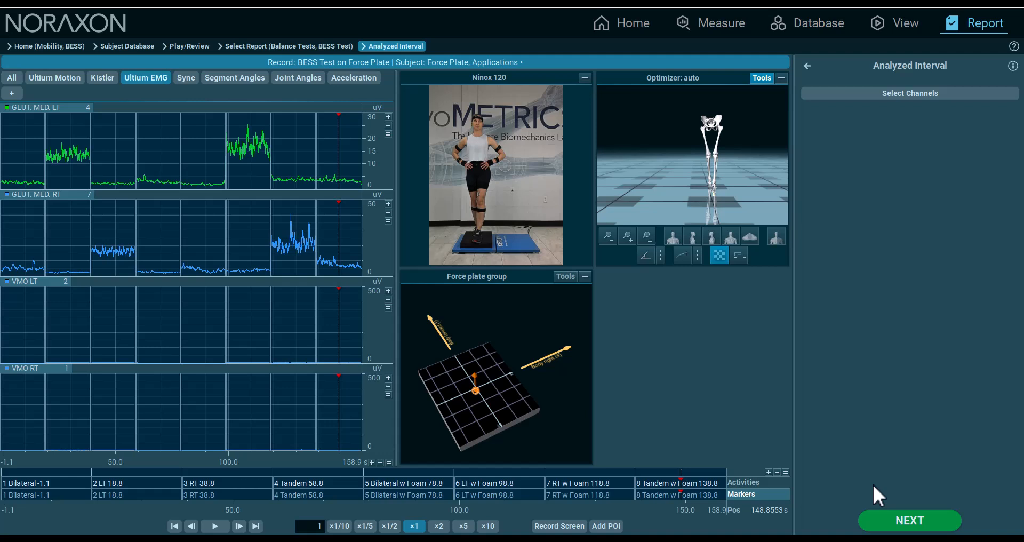
left_click(915, 521)
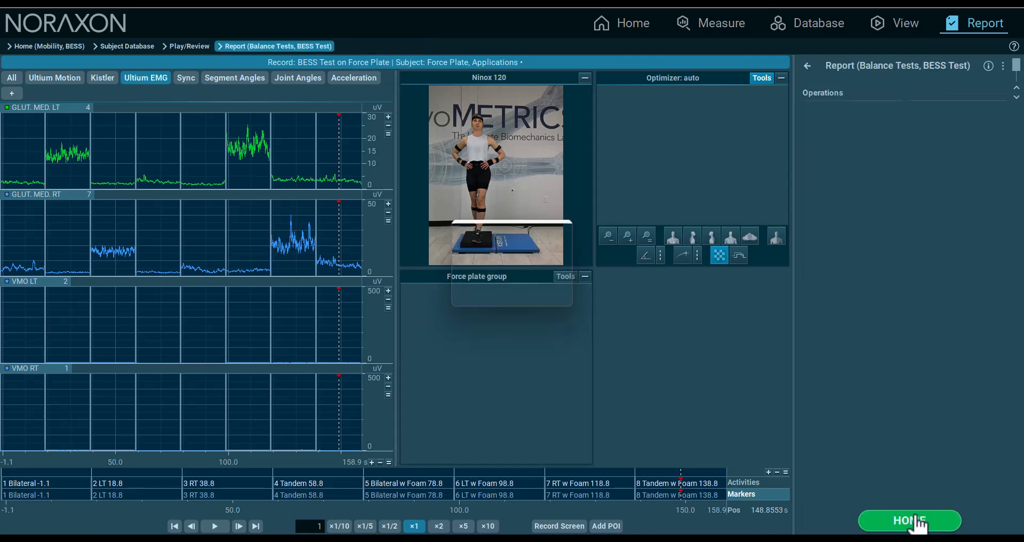